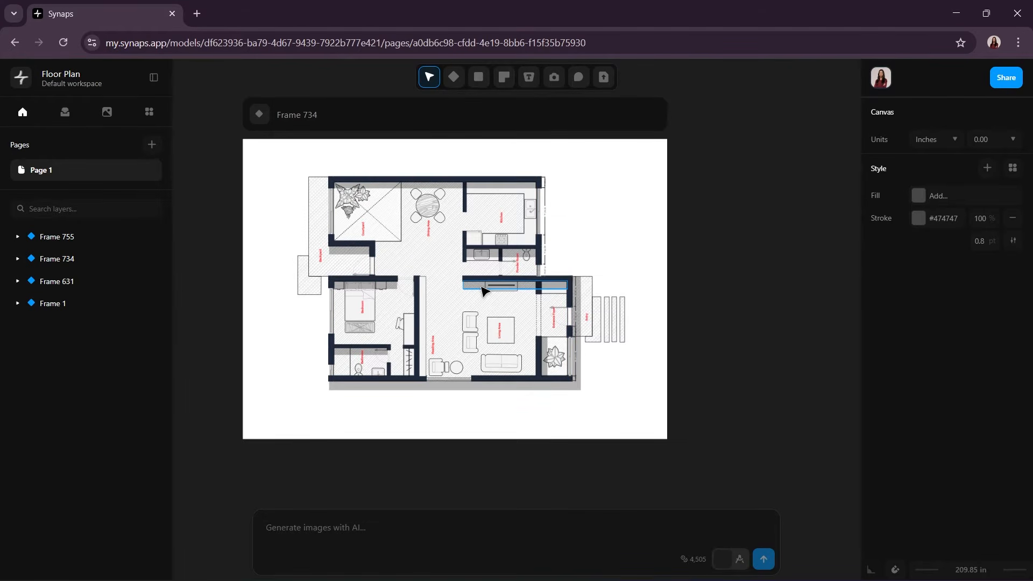
Step: Draw a new blank frame about 213 by 447 in in the empty canvas area beside the floor plan's Frame 734
scroll(481, 287, up, 3)
middle_drag(750, 405, 560, 331)
scroll(561, 330, down, 3)
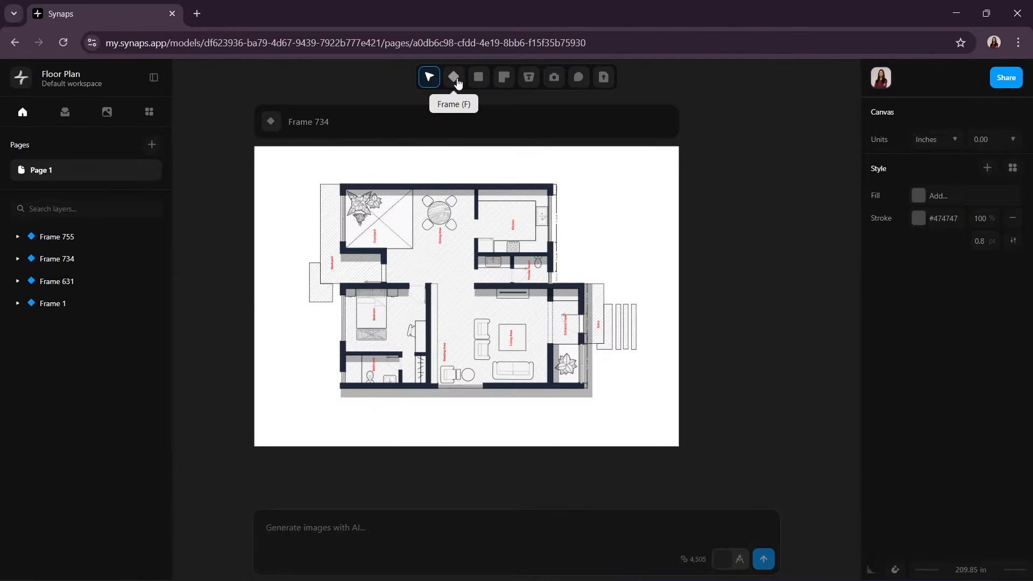
click(457, 81)
mouse_move(710, 149)
mouse_down()
mouse_move(791, 293)
mouse_move(813, 365)
mouse_up()
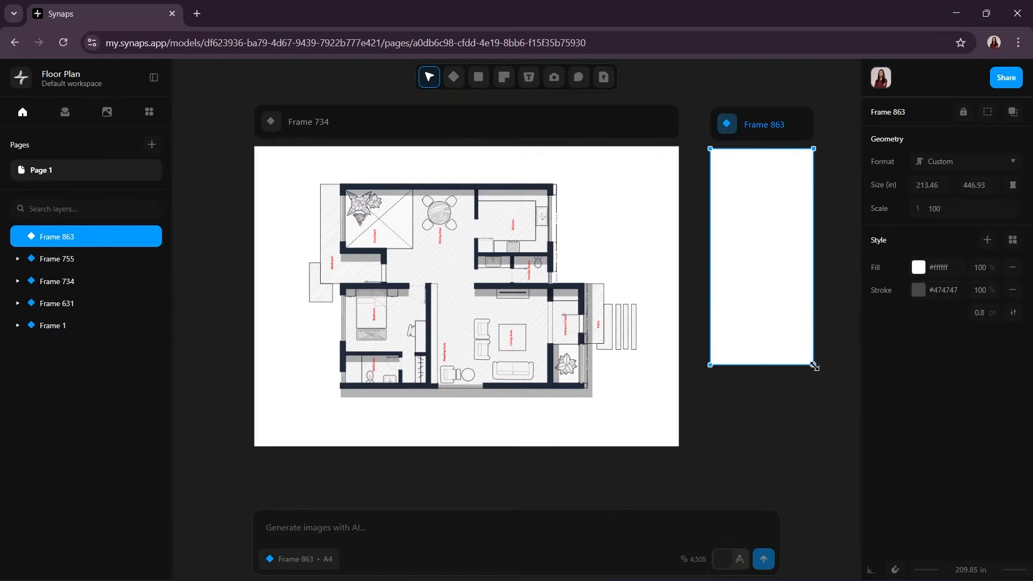
Step: Set the new frame's format to A4 and its scale to 1:75
middle_drag(802, 430, 583, 443)
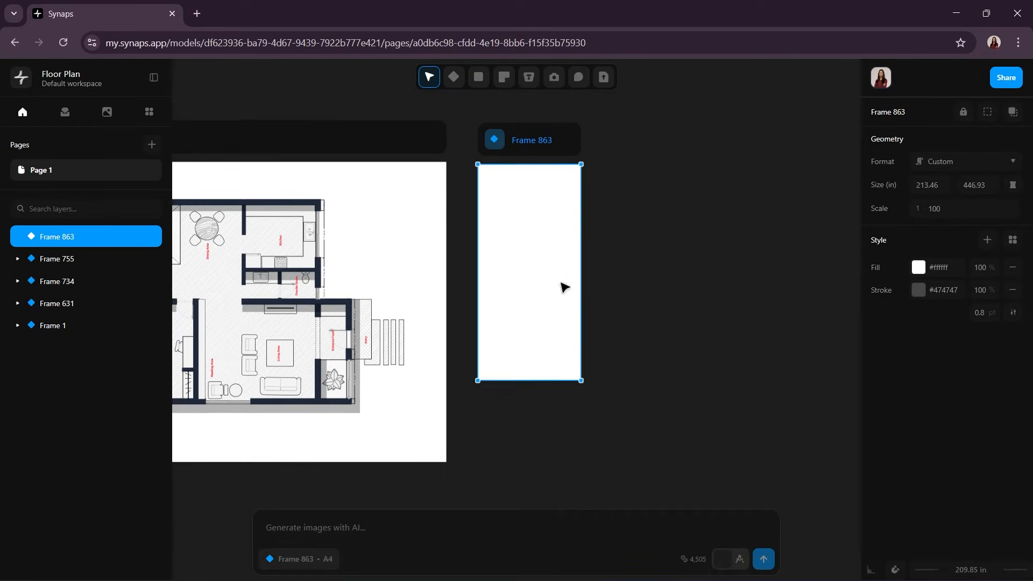
click(1003, 164)
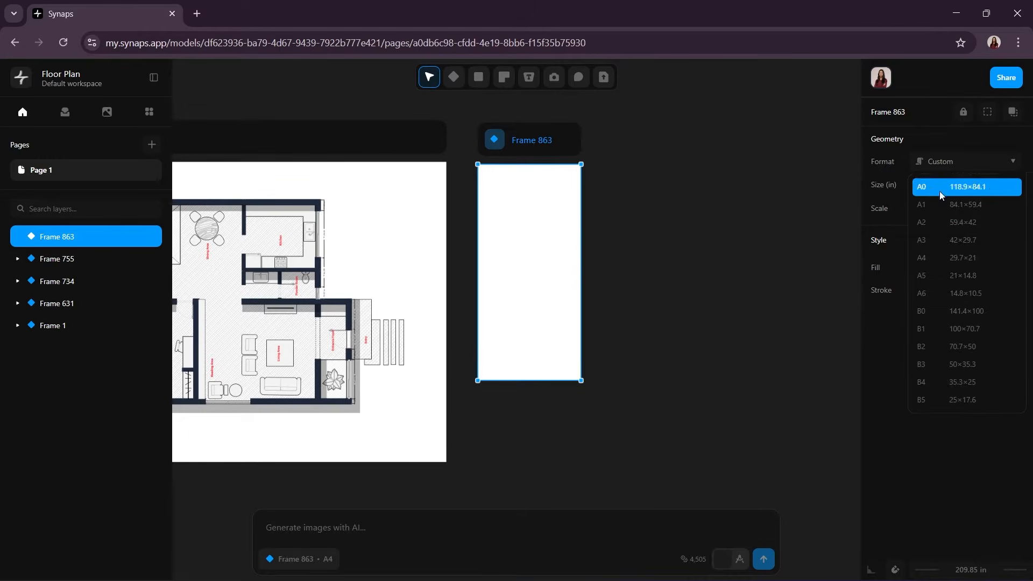
click(926, 259)
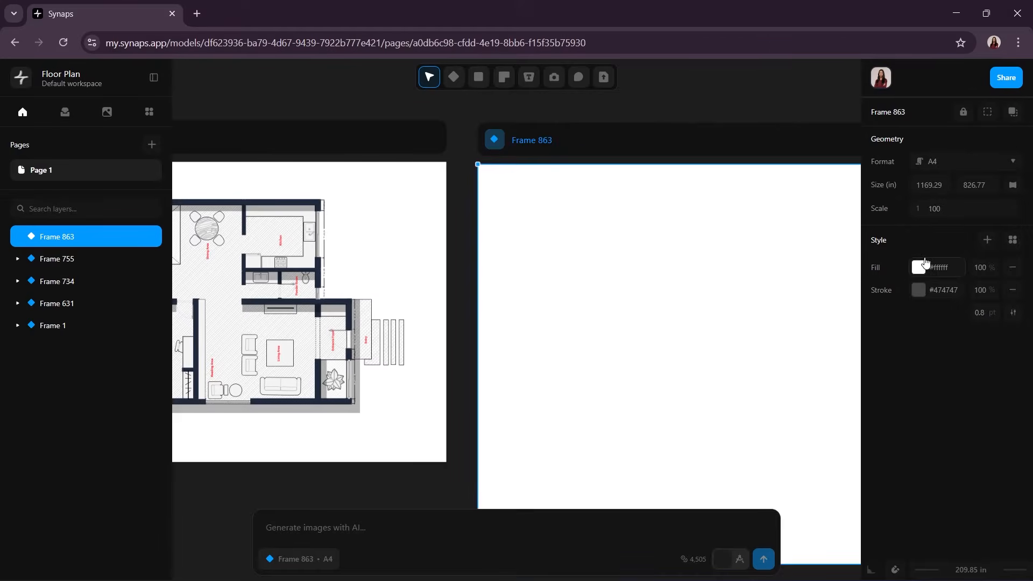
middle_drag(763, 343, 688, 298)
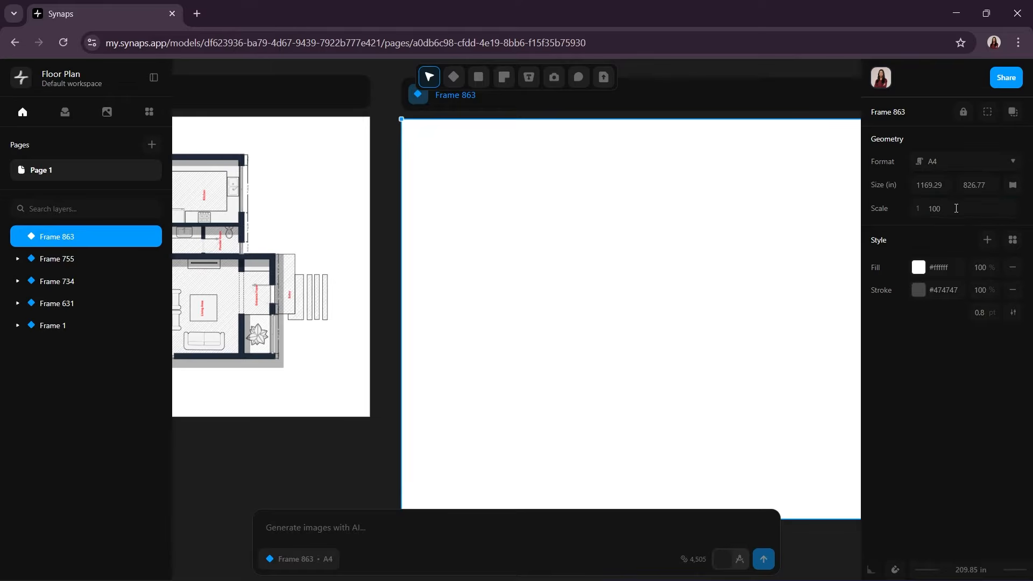
click(956, 208)
key(BackSpace)
text(75)
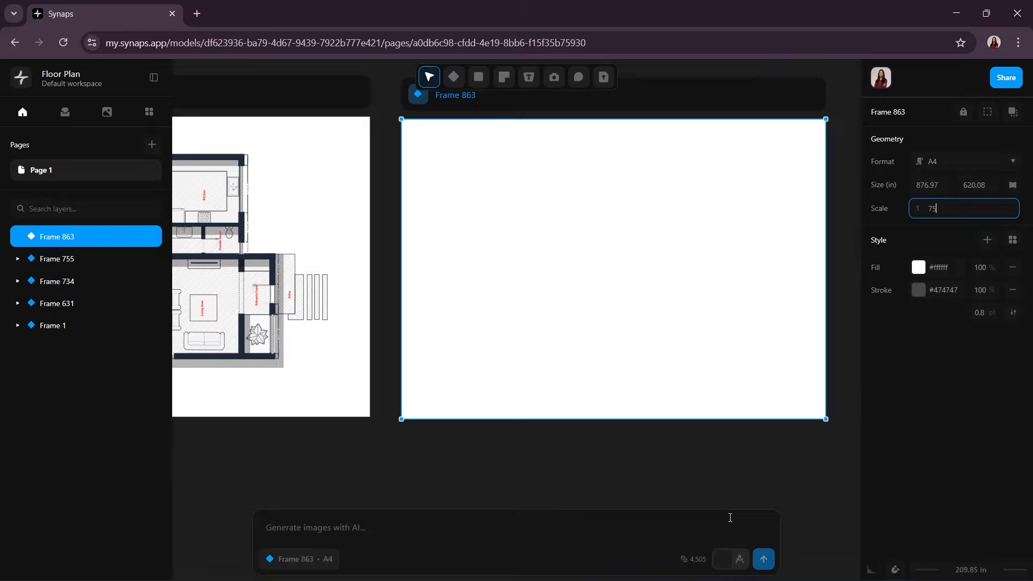
click(722, 467)
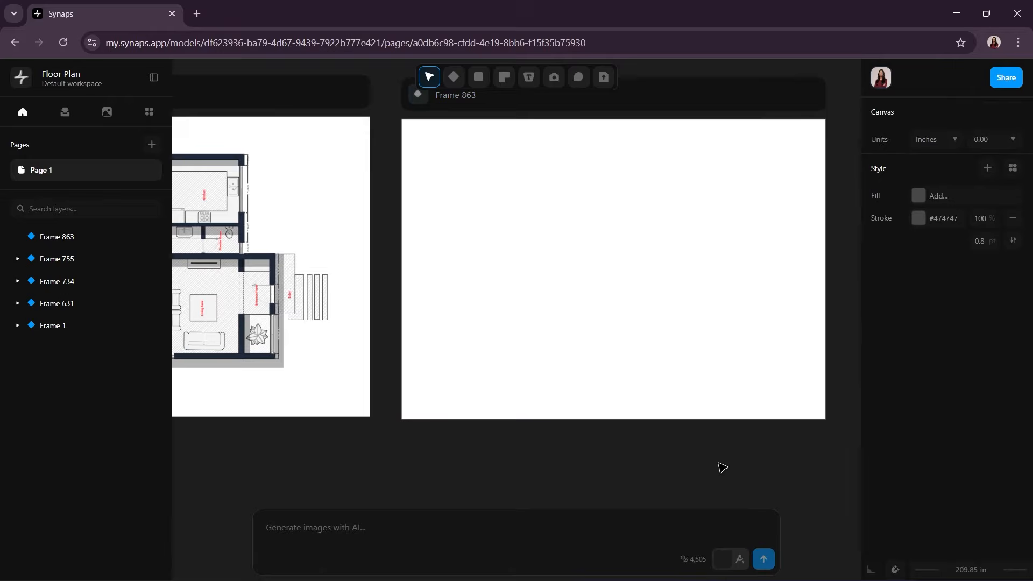
Step: Draw a horizontal ground line about 770 in long across the lower part of the new frame
middle_drag(679, 443, 637, 476)
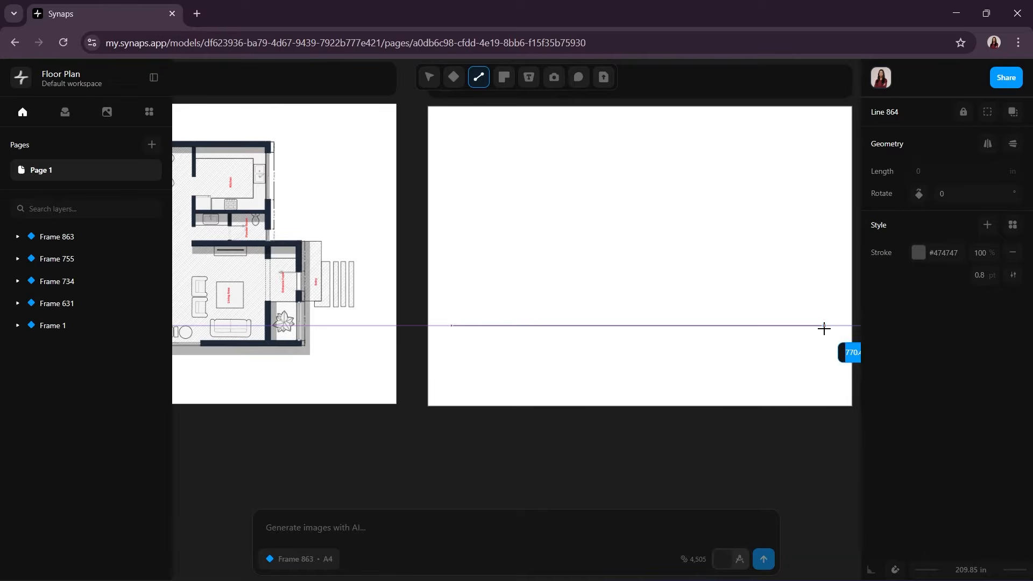
click(824, 325)
key(Escape)
key(v)
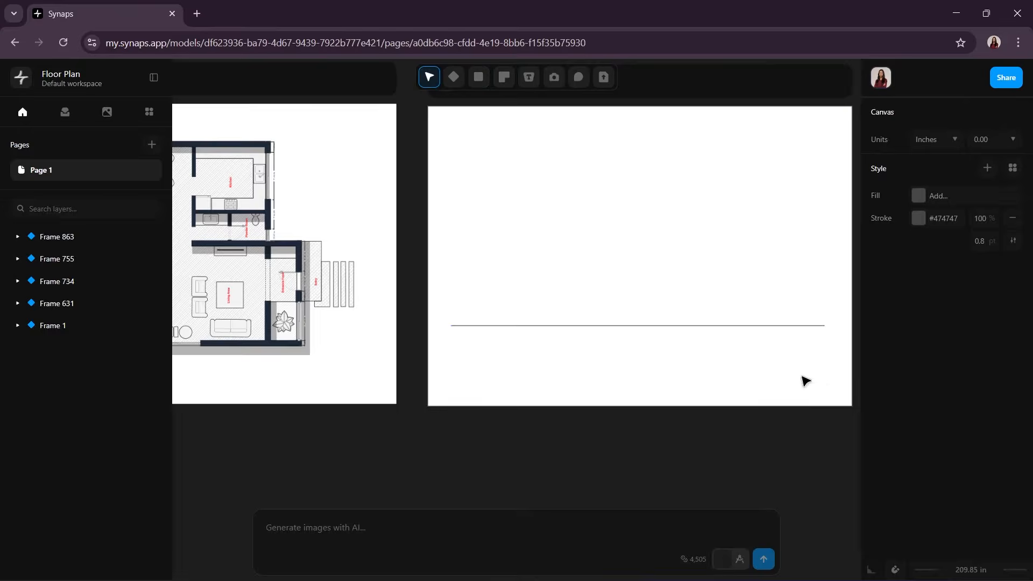
Step: Set the horizontal line's stroke to black #000000 with a thickness of 1.5 pt
middle_drag(805, 380, 768, 397)
click(612, 342)
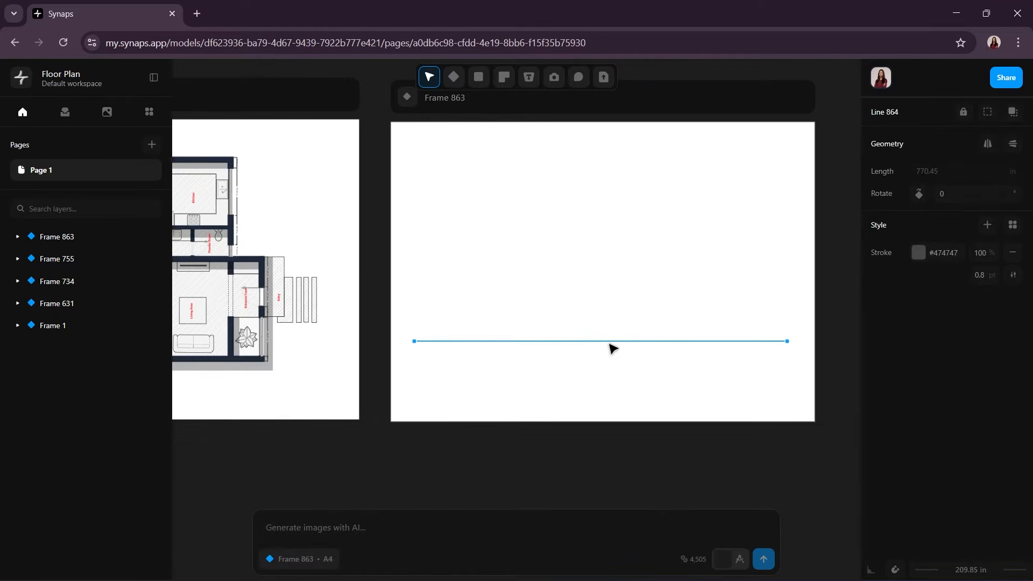
click(919, 253)
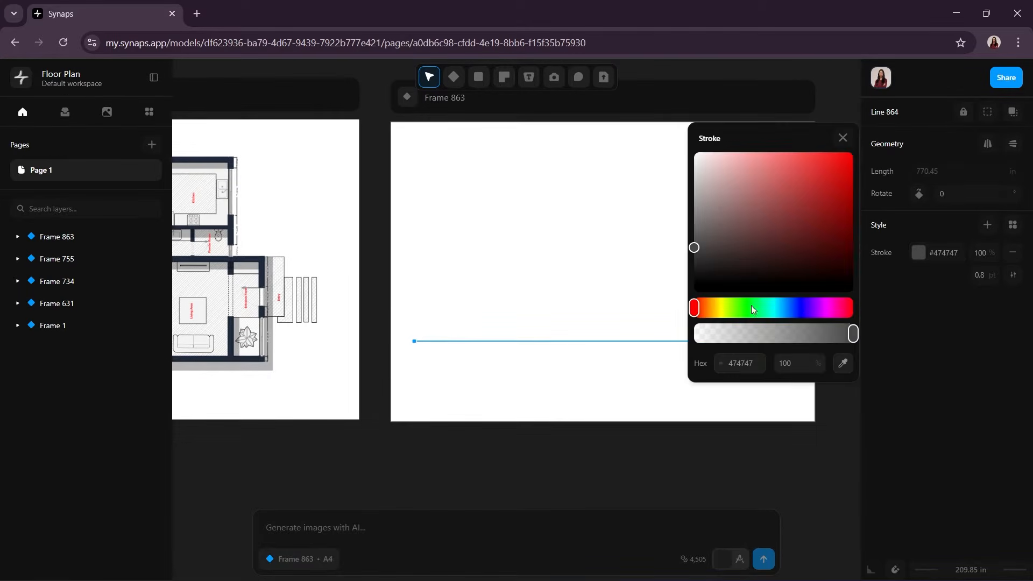
click(692, 283)
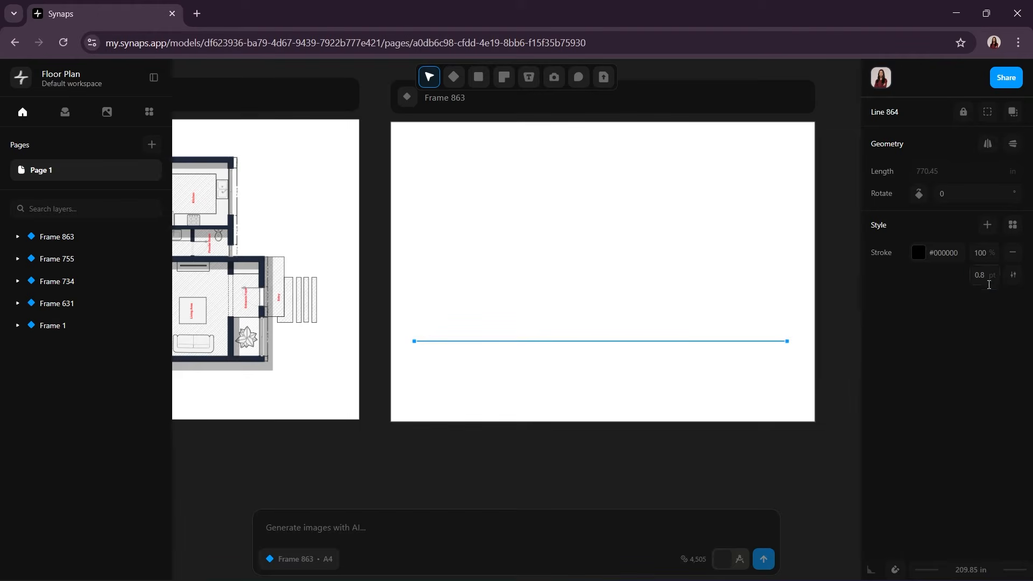
click(998, 279)
text(1.5)
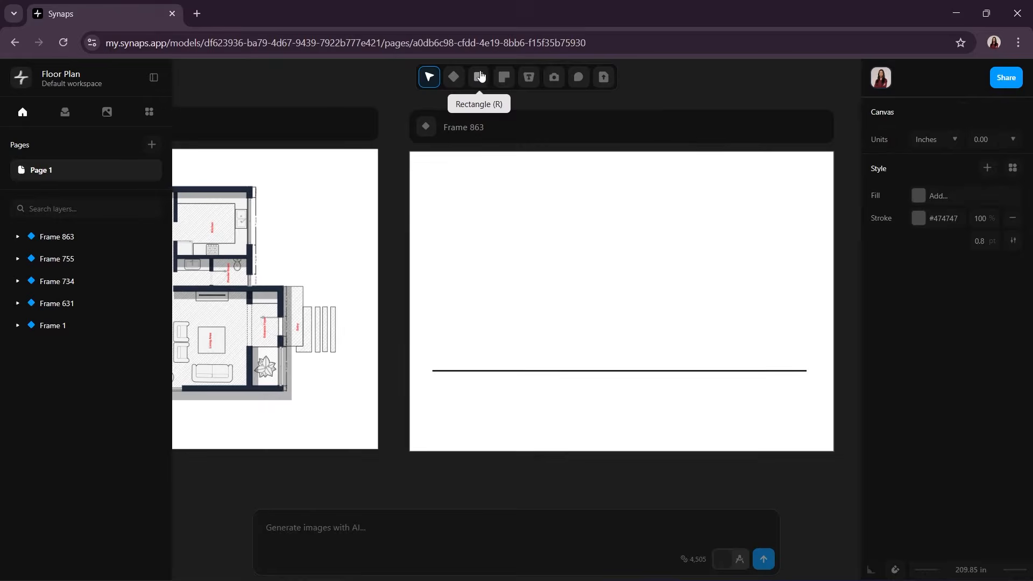
Step: Draw a rectangle about 788 by 408 in above the ground line, starting at the line's left end
click(478, 77)
click(511, 102)
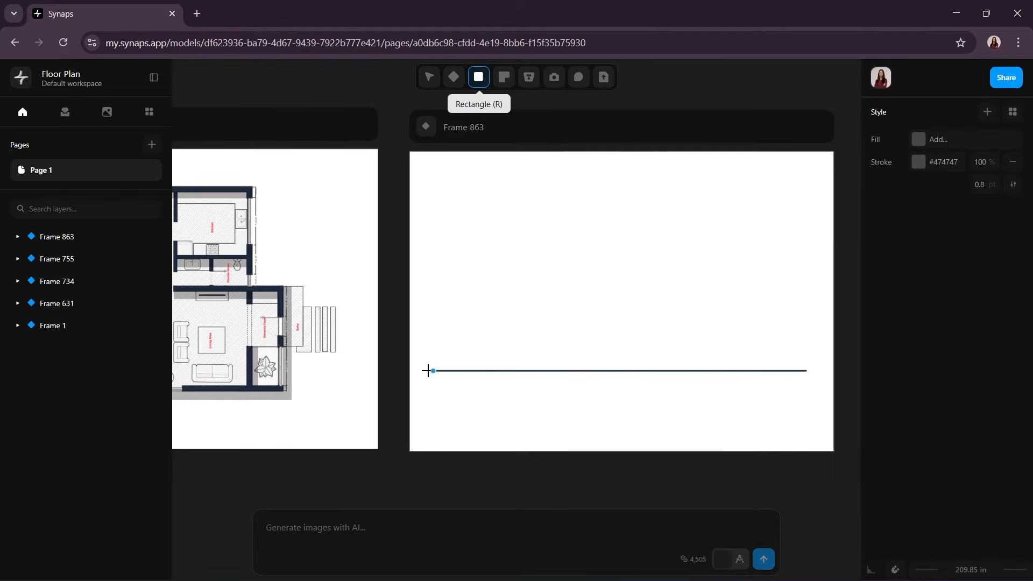
drag(433, 370, 814, 173)
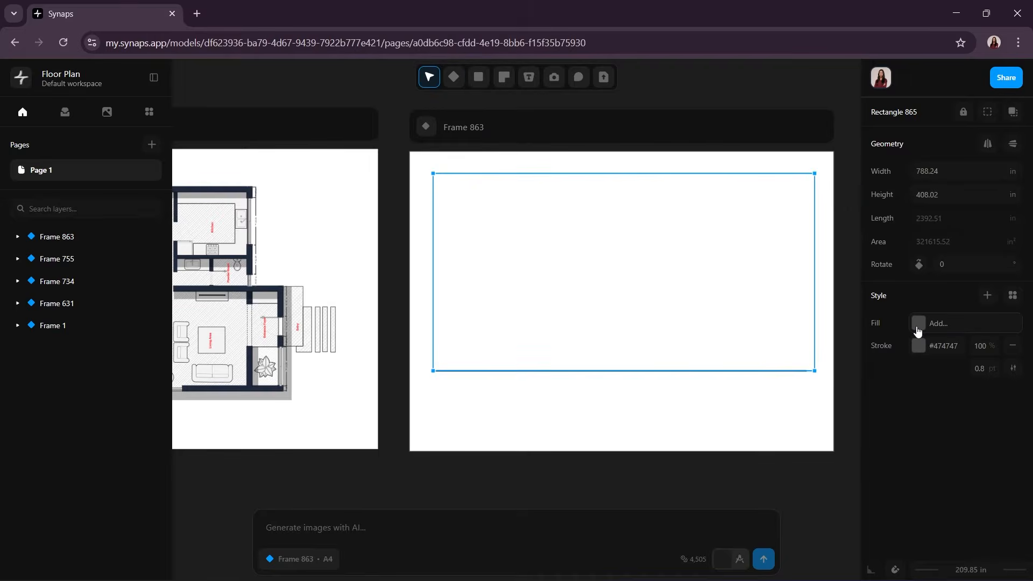
Step: Fill the upper rectangle with solid light blue #cde2e9 and remove its stroke
click(917, 323)
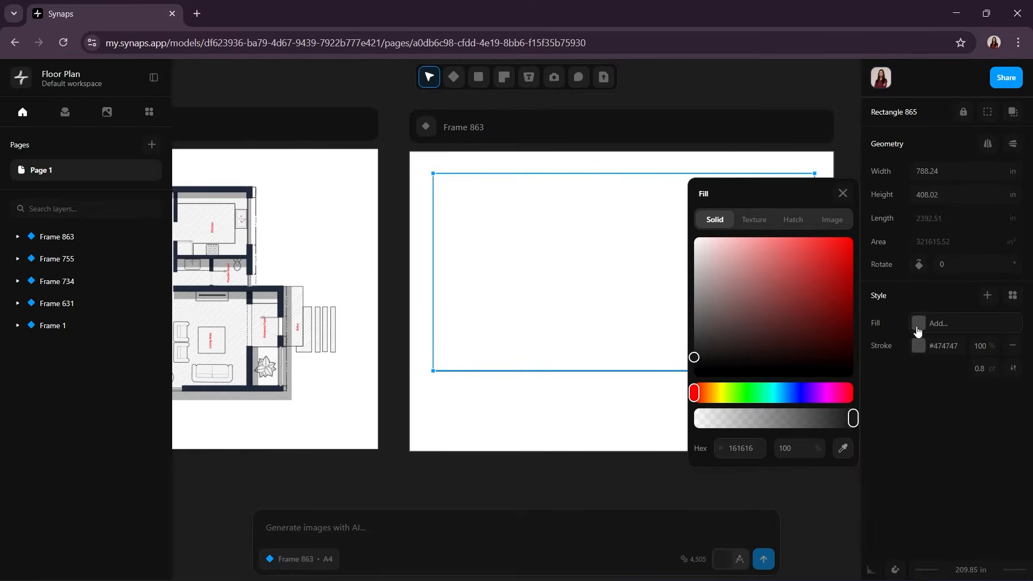
click(773, 393)
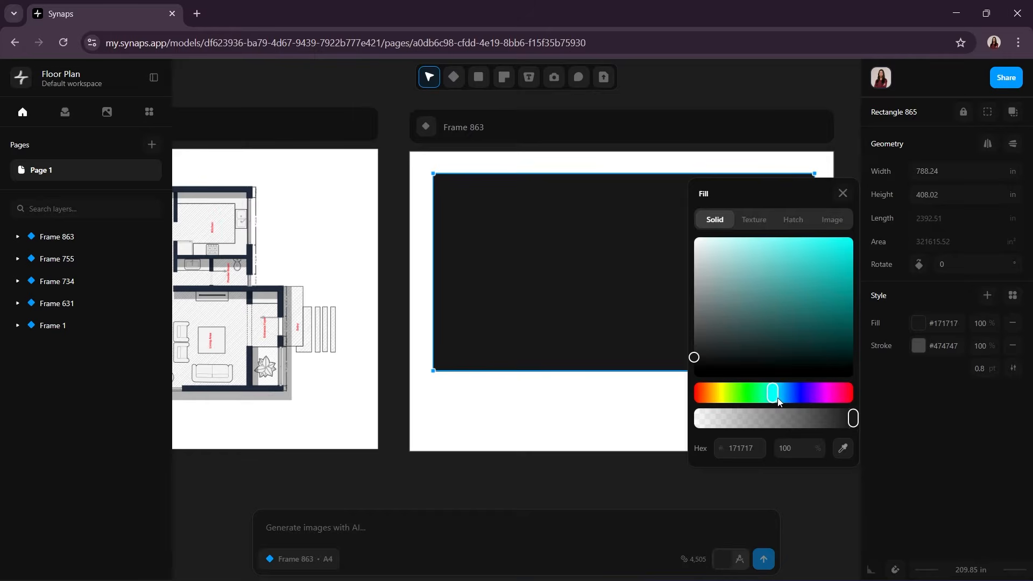
click(778, 400)
click(708, 249)
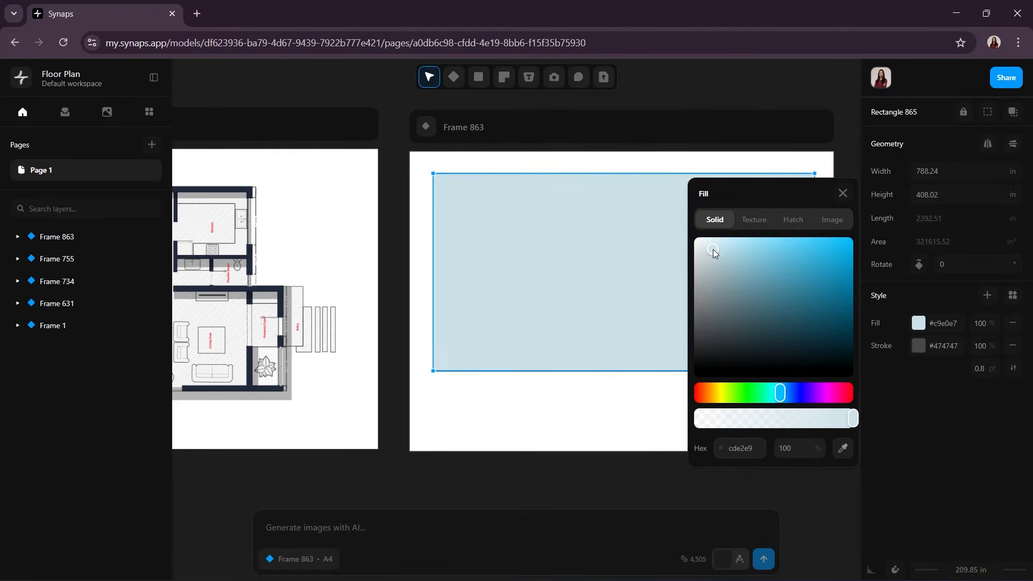
click(585, 412)
click(770, 280)
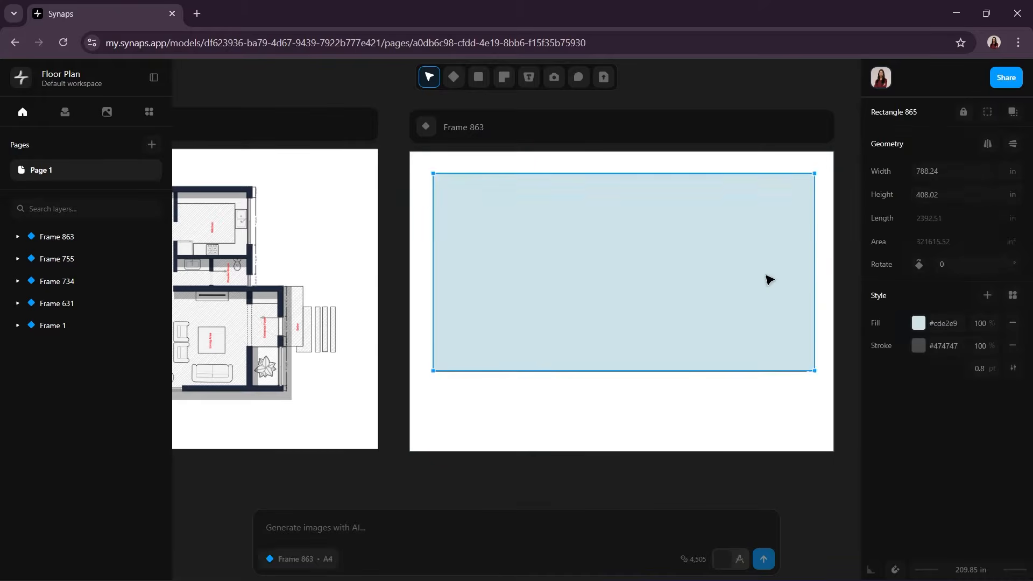
Step: Draw a second rectangle about 782 by 133 in below the ground line, starting at the line's left end
key(r)
click(434, 371)
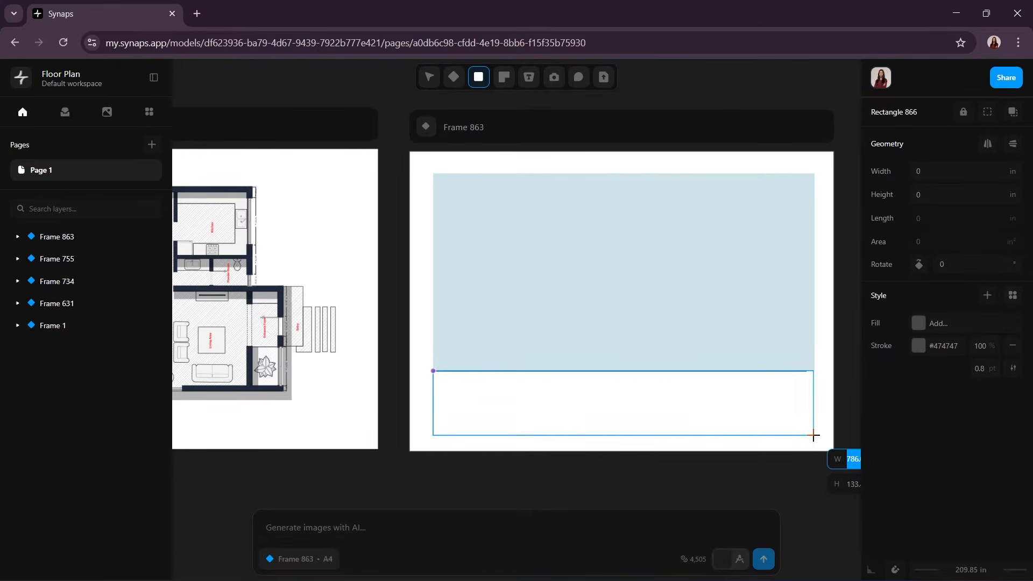
click(813, 436)
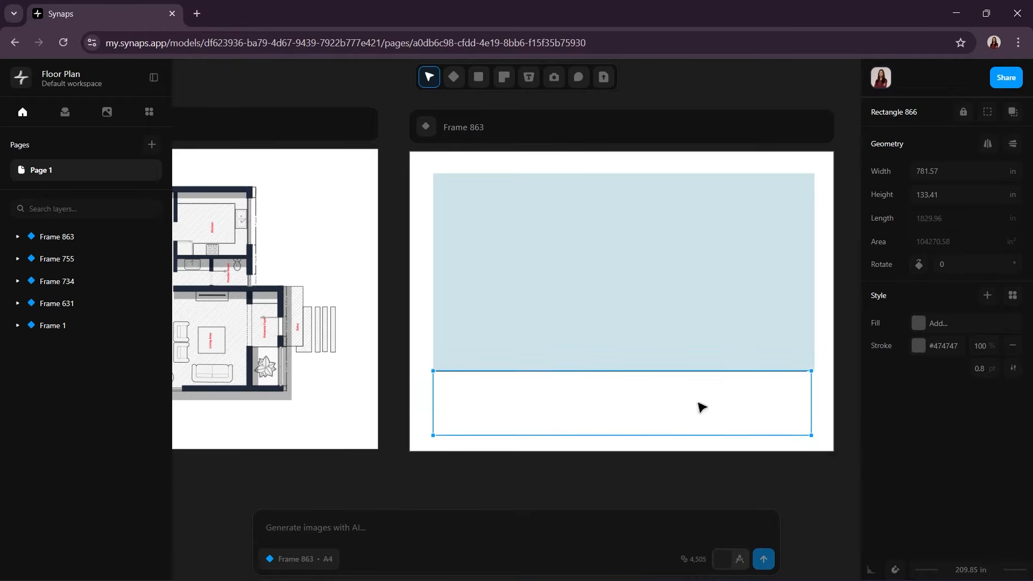
Step: Fill the lower rectangle with light grey #ededed and remove its stroke
drag(679, 270, 668, 248)
click(572, 342)
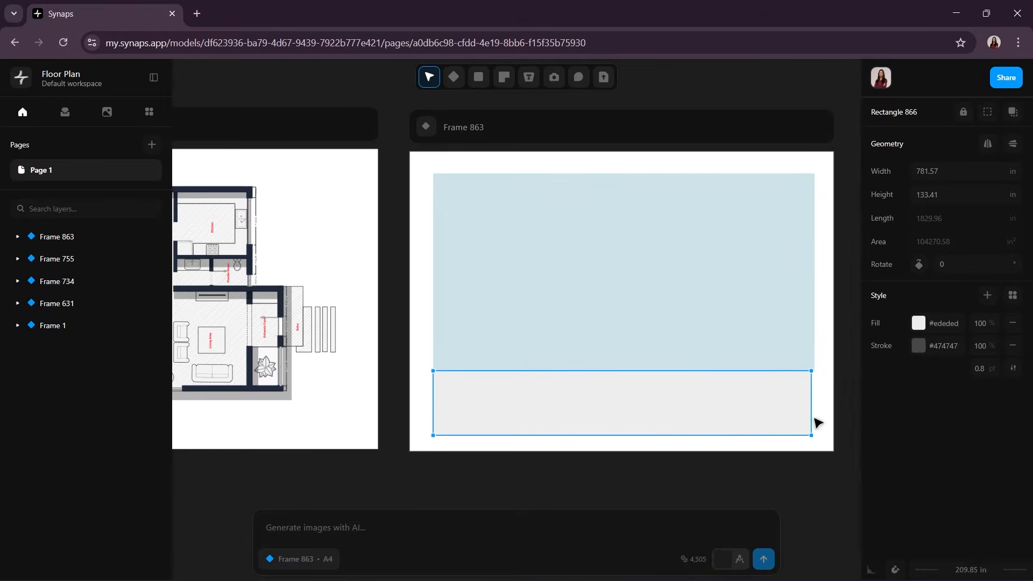
click(771, 498)
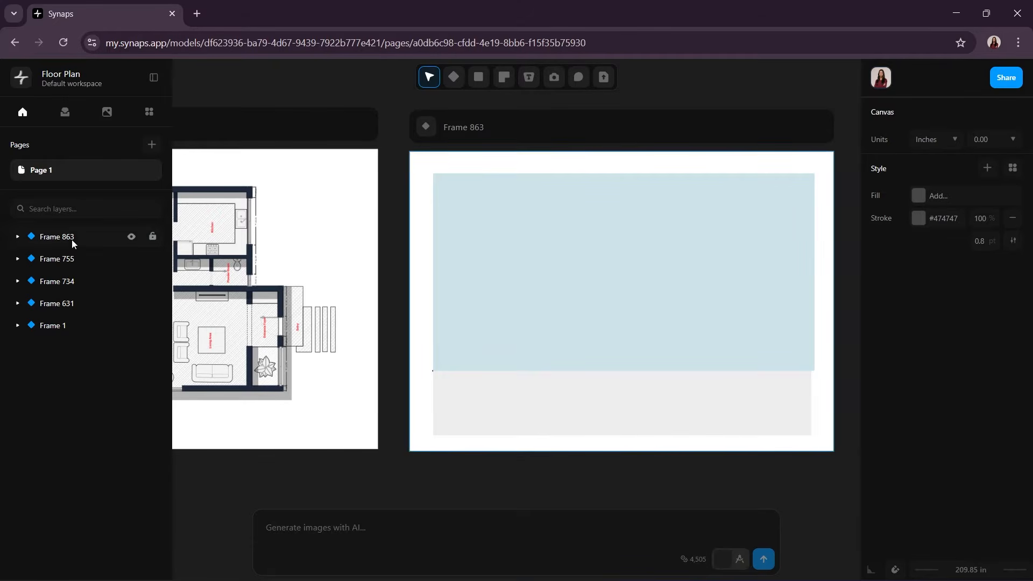
Step: Move the ground line above both rectangles in the layer order and extend its right end to the grey rectangle's right edge
click(17, 237)
drag(62, 302, 92, 258)
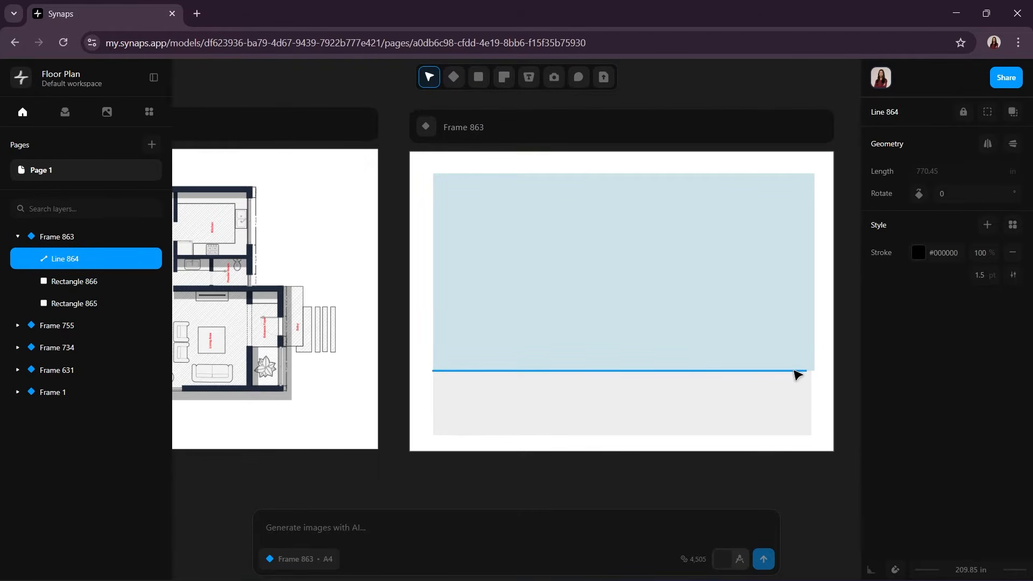
double_click(795, 371)
ctrl+scroll(823, 377, up, 5)
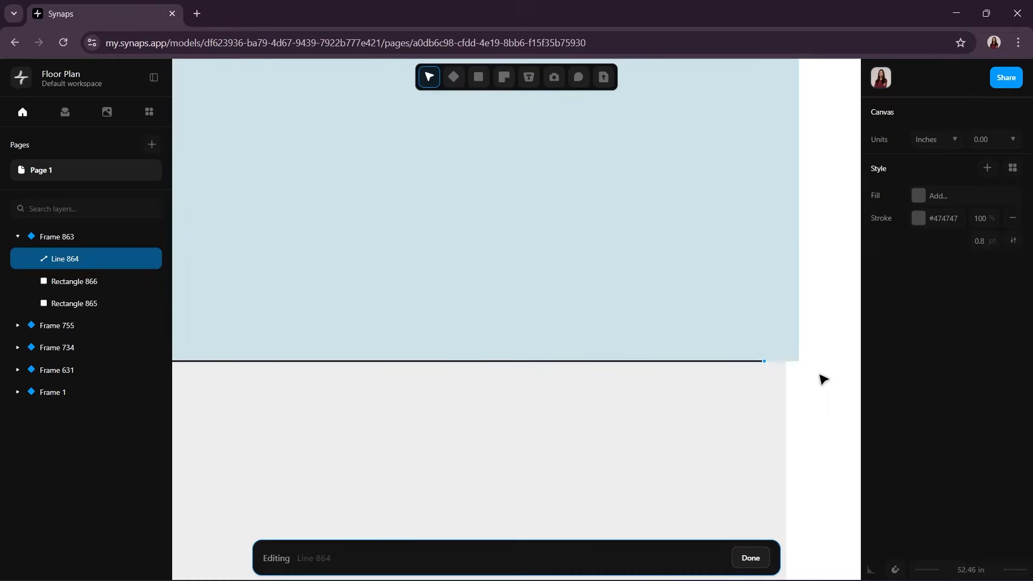
drag(665, 338, 785, 350)
ctrl+scroll(784, 351, down, 5)
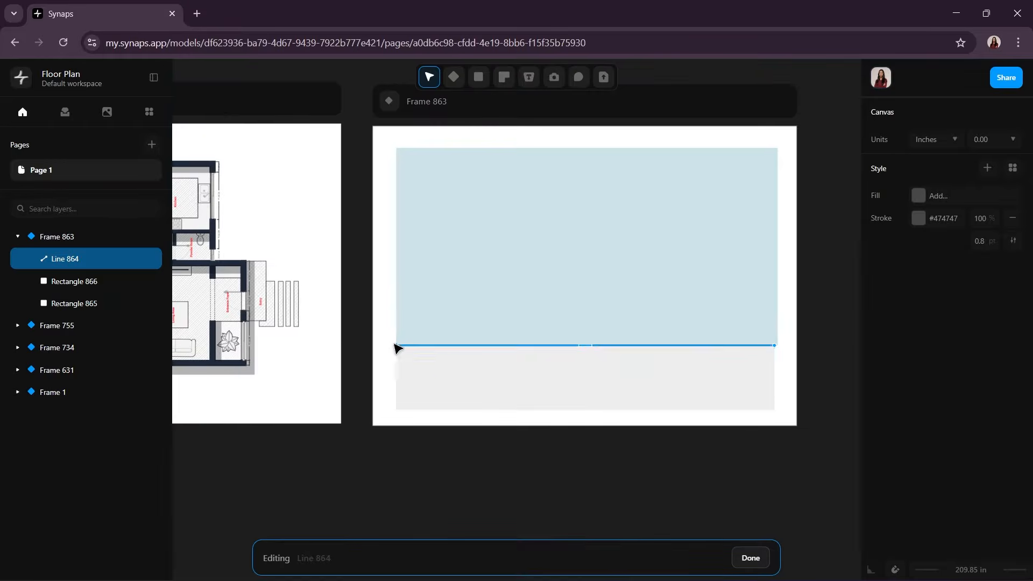
scroll(397, 431, up, 2)
ctrl+scroll(396, 431, up, 5)
click(751, 557)
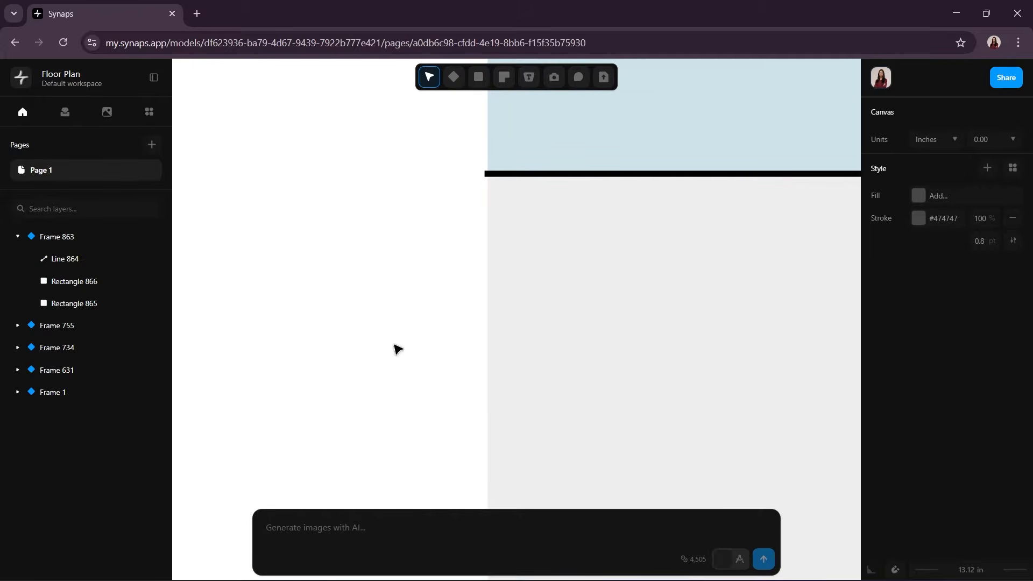
Step: Adjust the side edges of the light blue rectangle to line up with the grey rectangle below
ctrl+scroll(403, 339, down, 5)
click(421, 242)
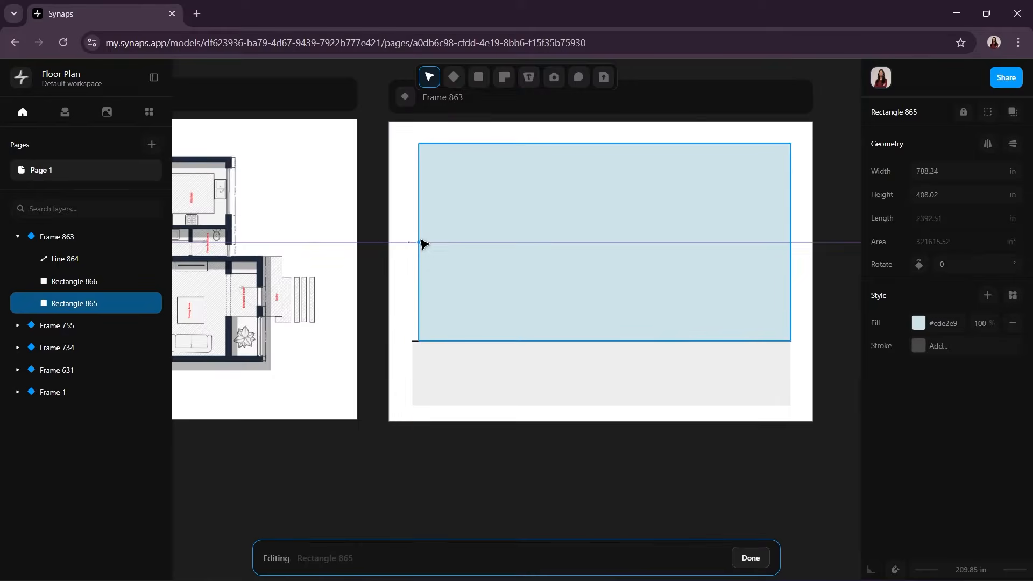
drag(419, 241, 418, 241)
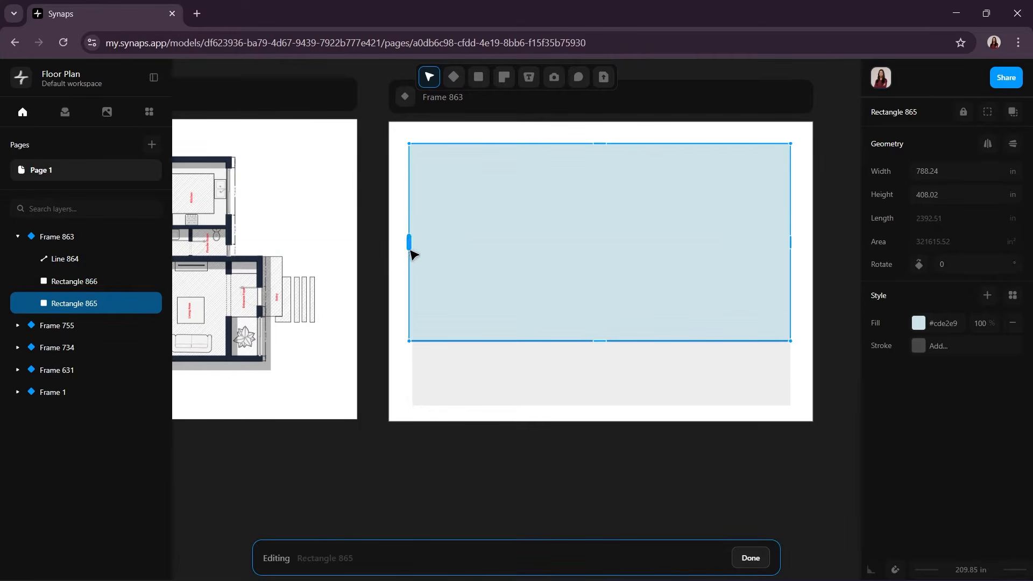
key(Escape)
ctrl+scroll(496, 270, up, 2)
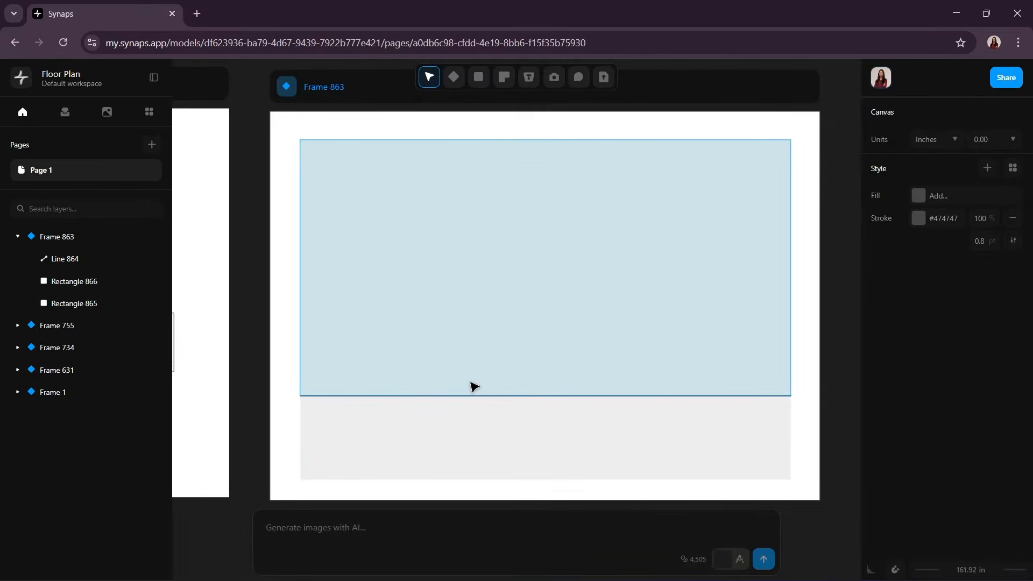
Step: Draw a closed polyline block 209 in wide and 180 in high standing on the ground line
click(478, 77)
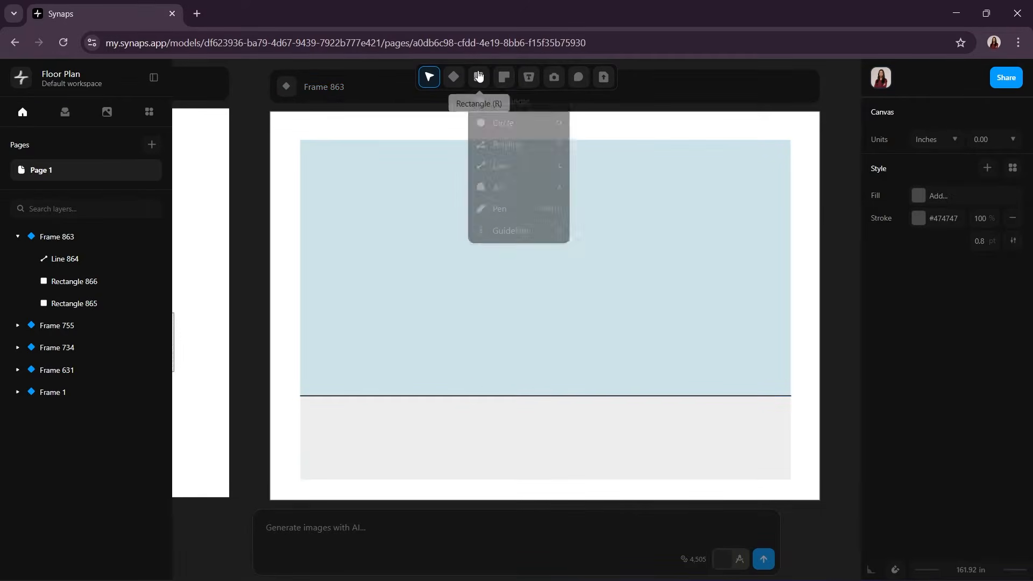
click(502, 150)
click(409, 396)
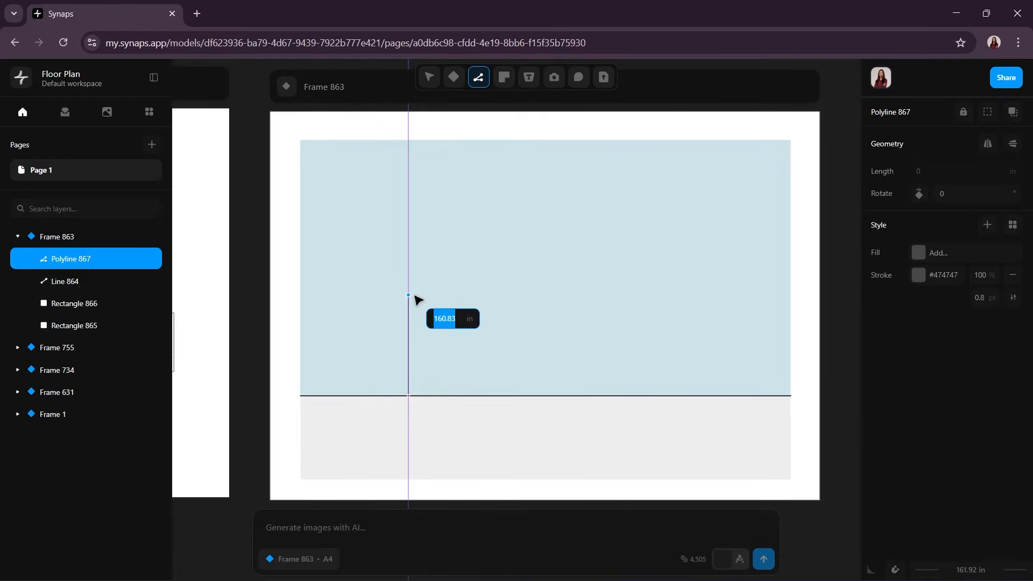
text(1)
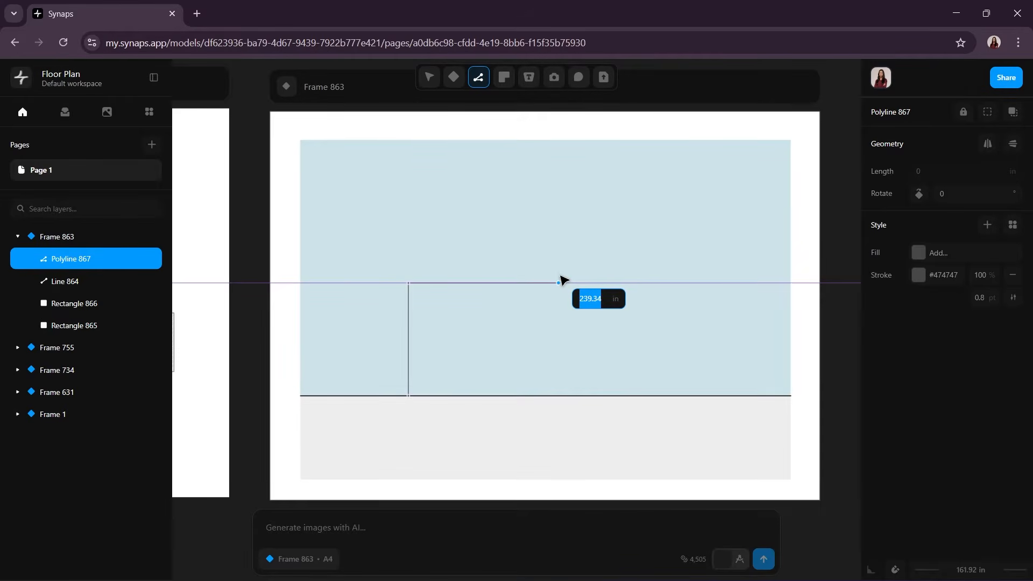
click(539, 283)
click(540, 395)
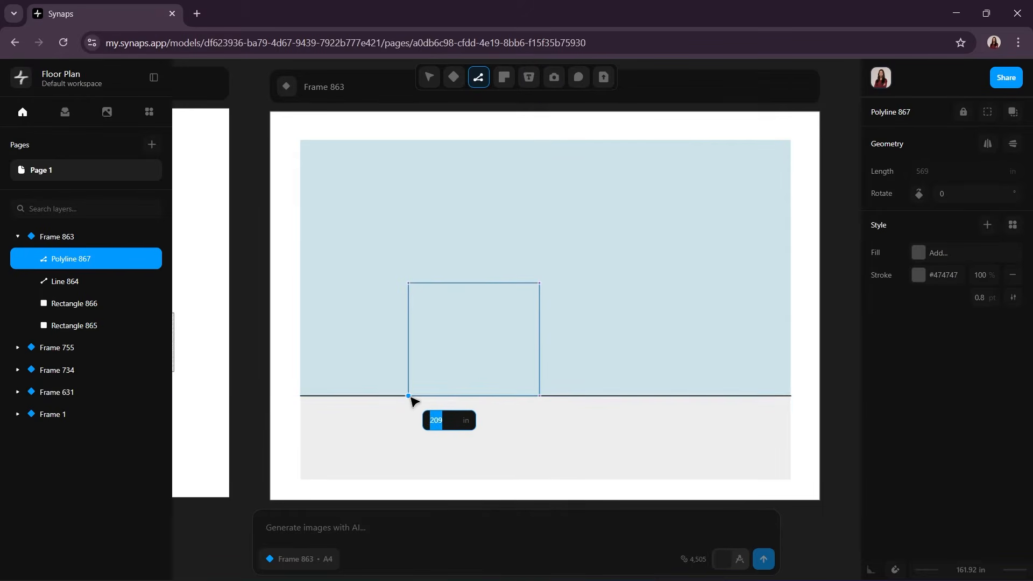
click(408, 395)
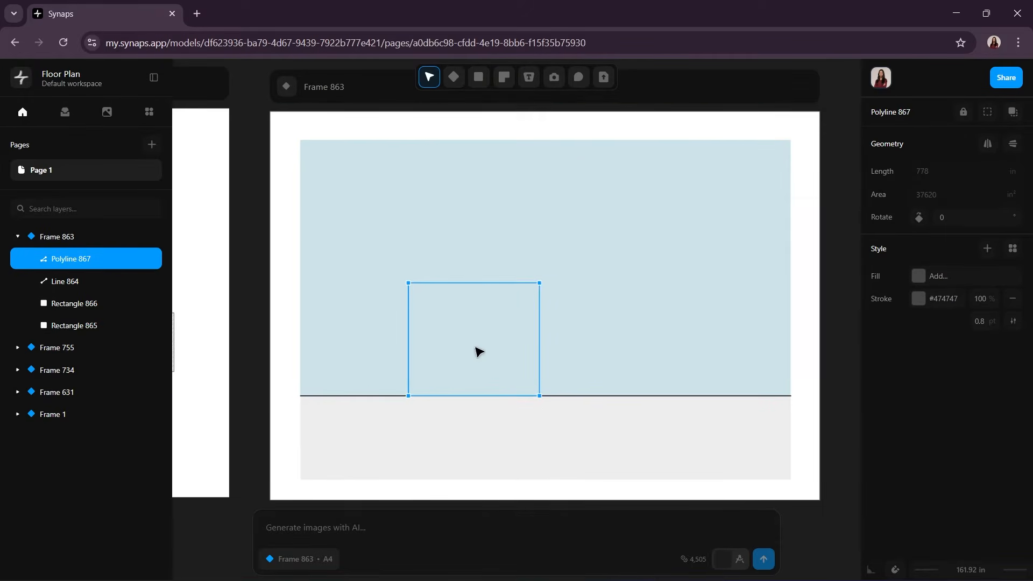
Step: Fill the new block with solid white #ffffff
click(923, 283)
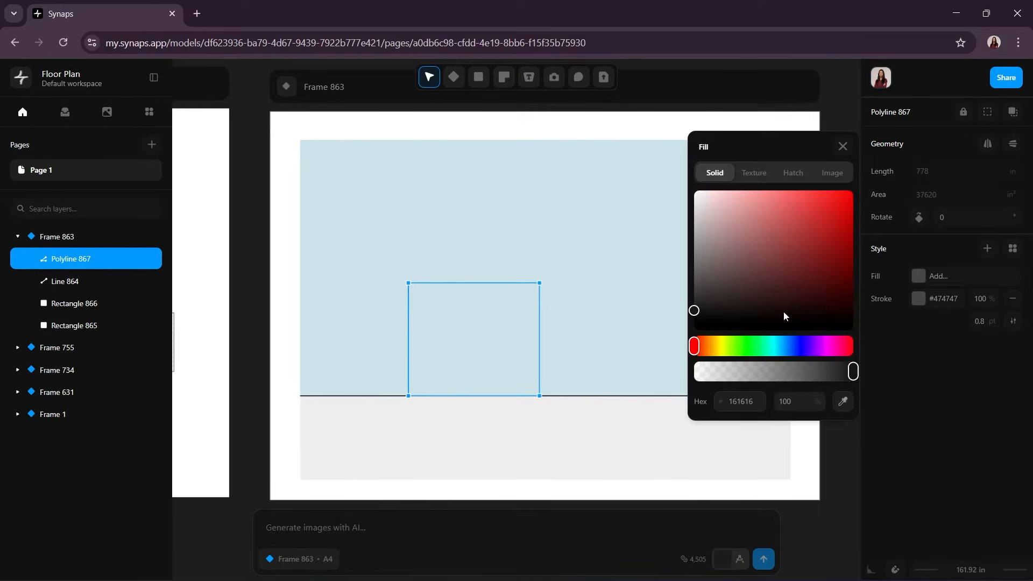
click(694, 191)
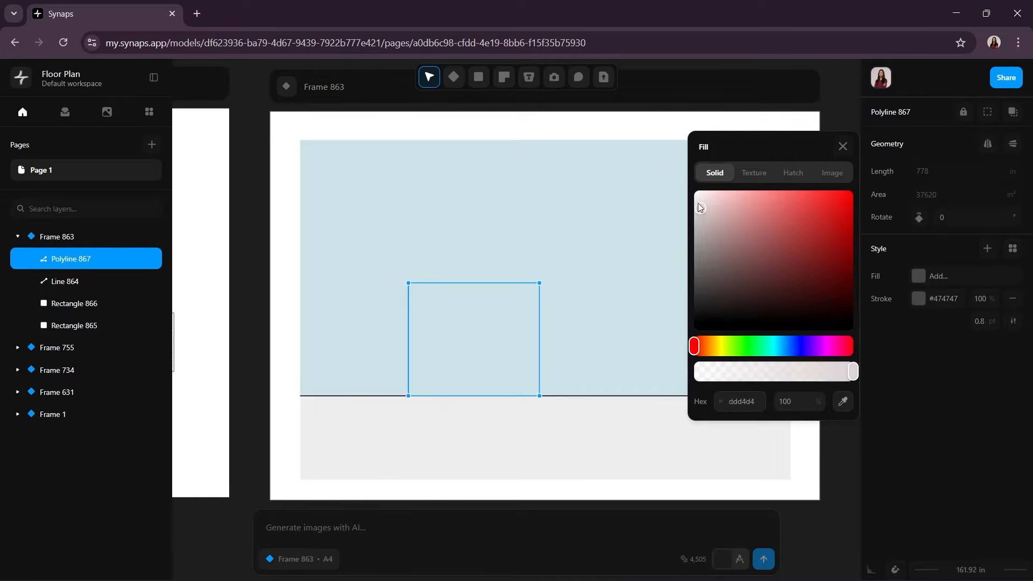
click(843, 146)
Step: Draw an adjoining closed polyline block 204 in wide and 180 in high from the first block's upper-right corner down to the ground line
key(p)
click(540, 283)
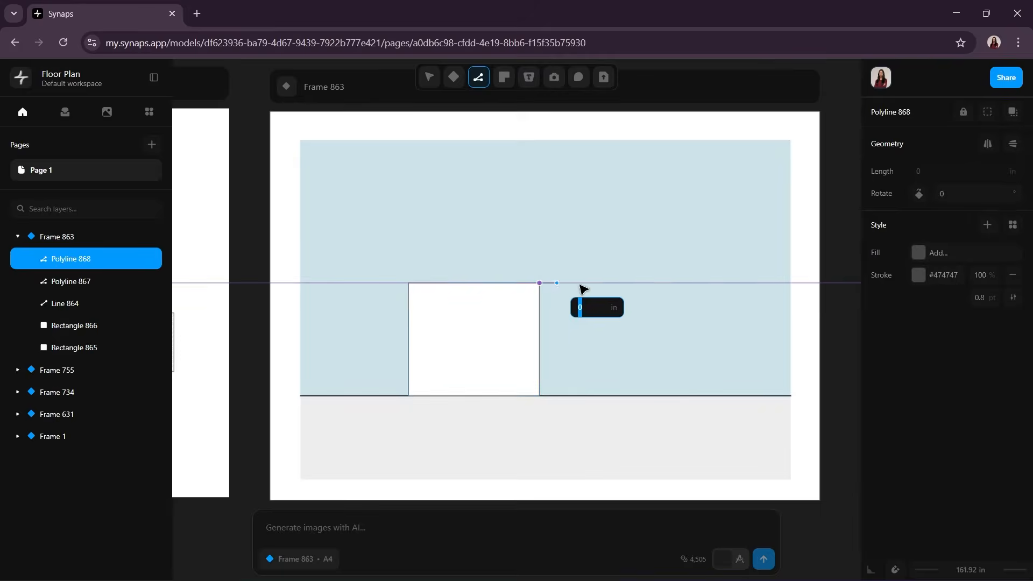
text(200)
key(Return)
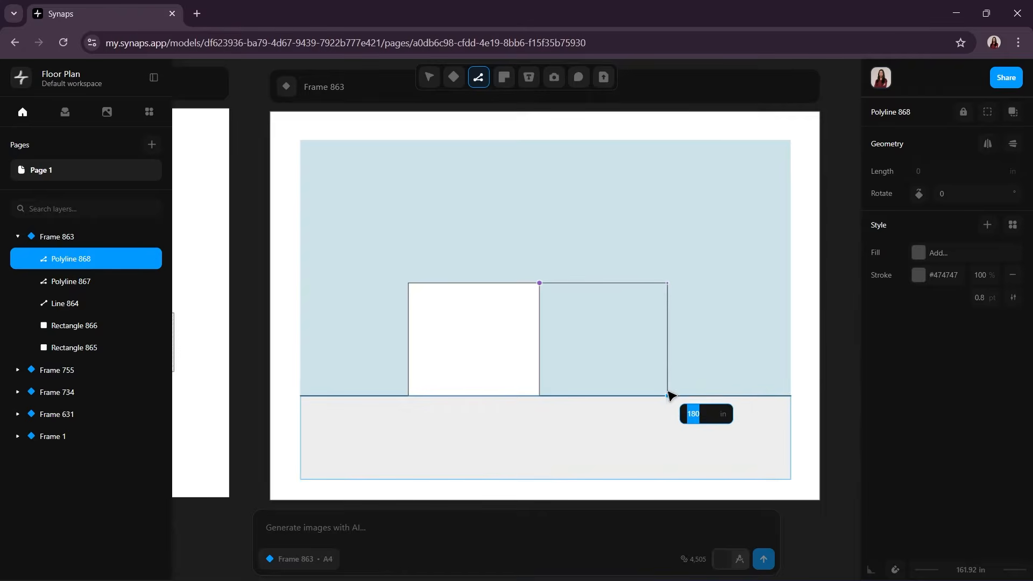
click(669, 400)
click(540, 397)
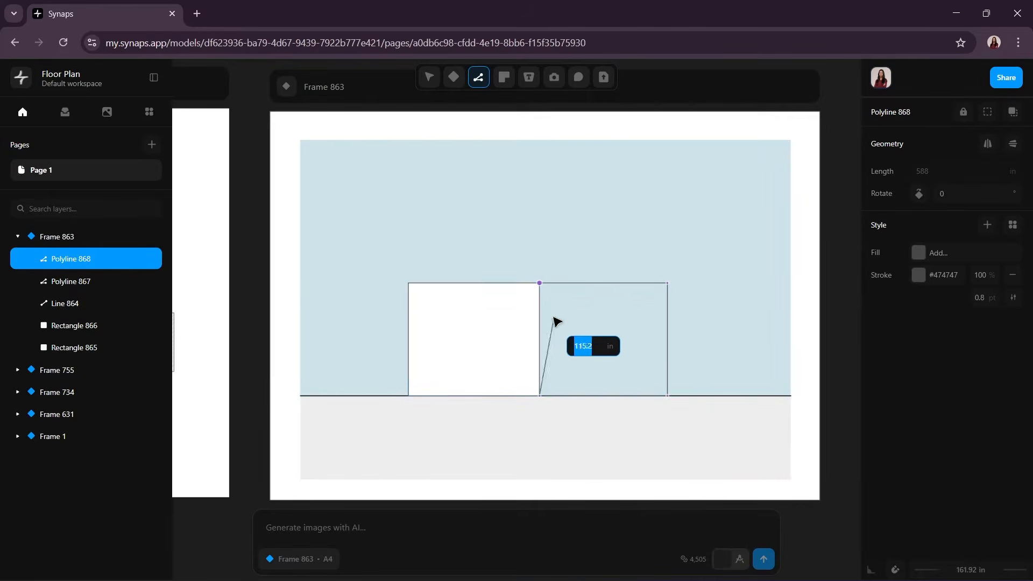
click(539, 283)
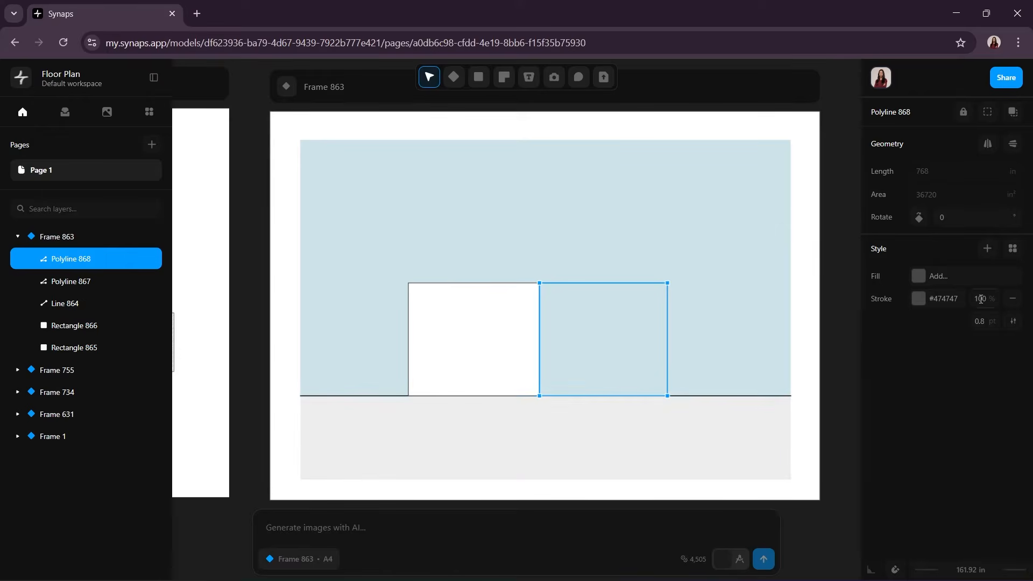
Step: Fill the second block with solid white #ffffff and deselect it
click(923, 279)
drag(722, 259, 693, 186)
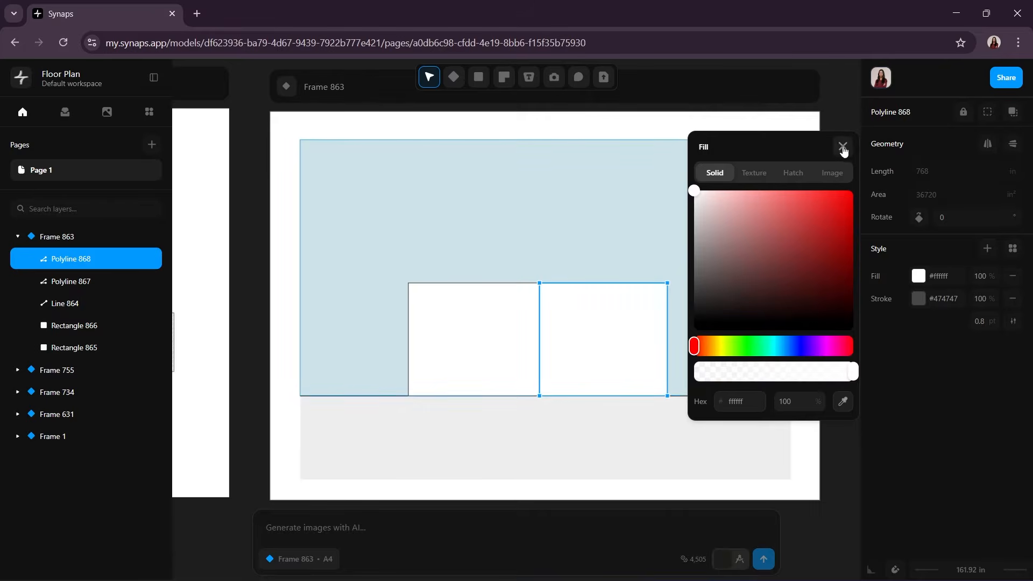
click(841, 147)
click(841, 283)
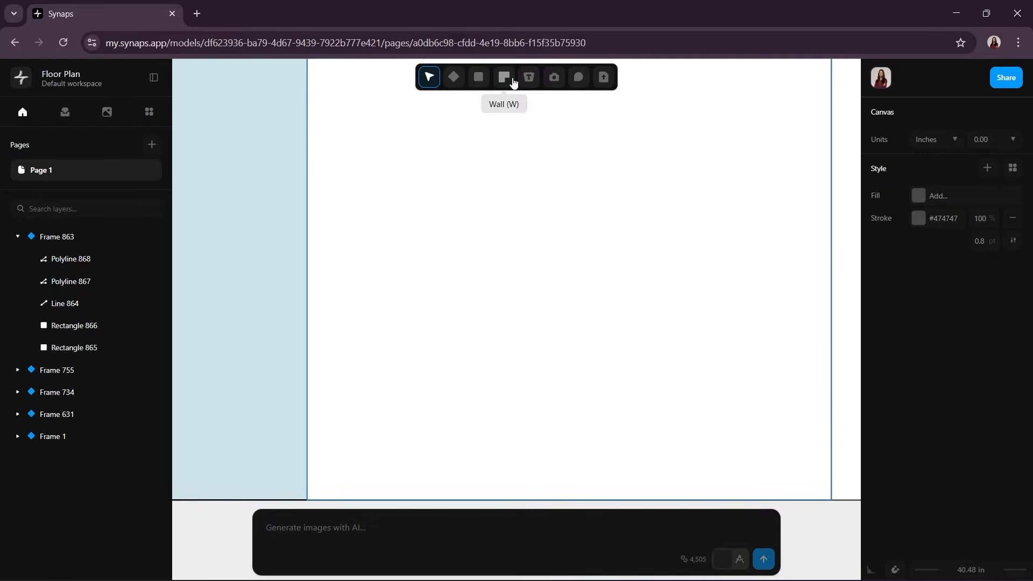
Step: Place a dimension of about 24 in up the first block's left edge from the ground line
click(528, 77)
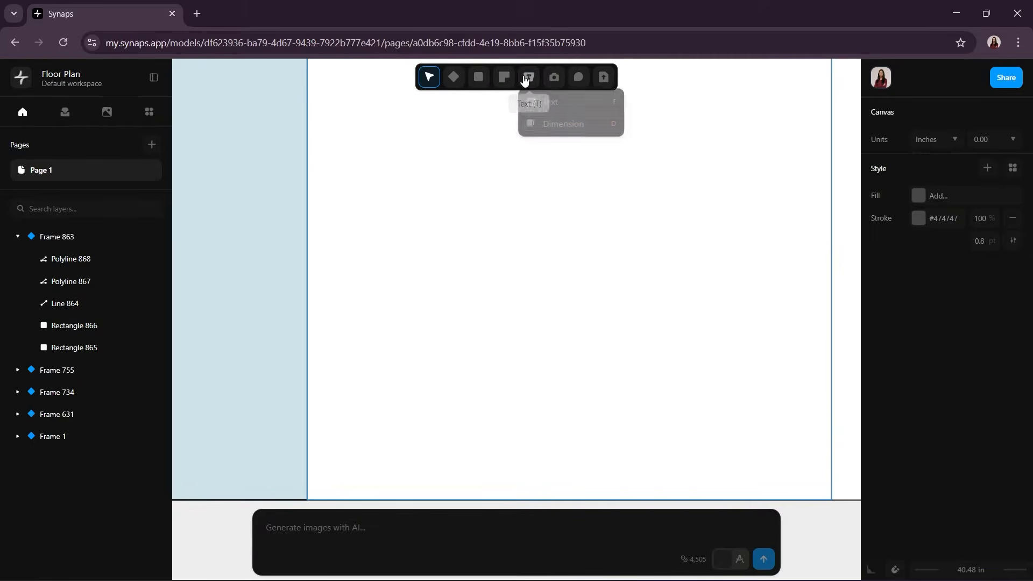
click(543, 124)
drag(308, 500, 308, 440)
Step: Draw a closed polyline opening 88 in wide against the first block's left edge, starting at the dimension's upper end
key(p)
click(309, 440)
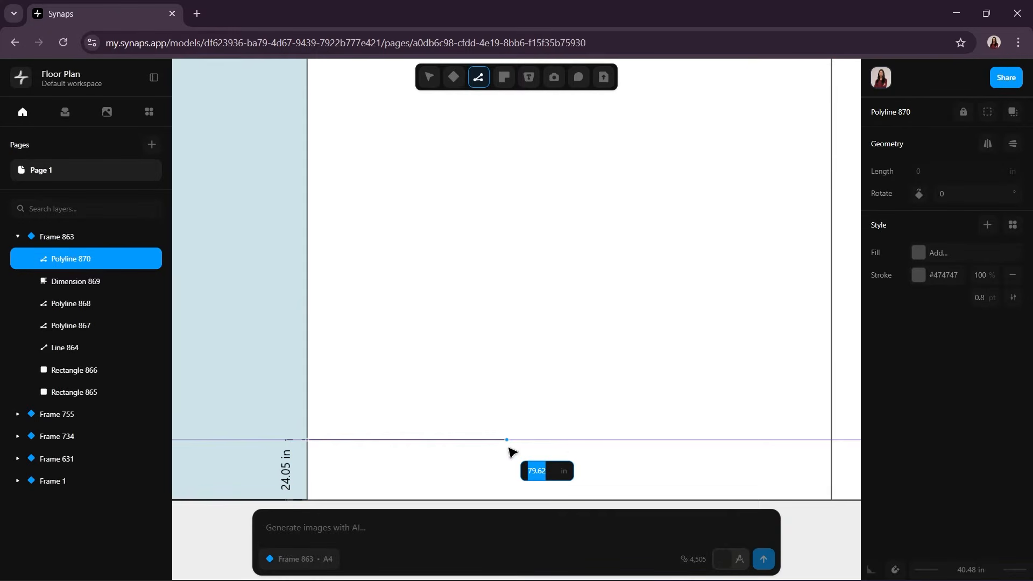
click(527, 440)
click(528, 138)
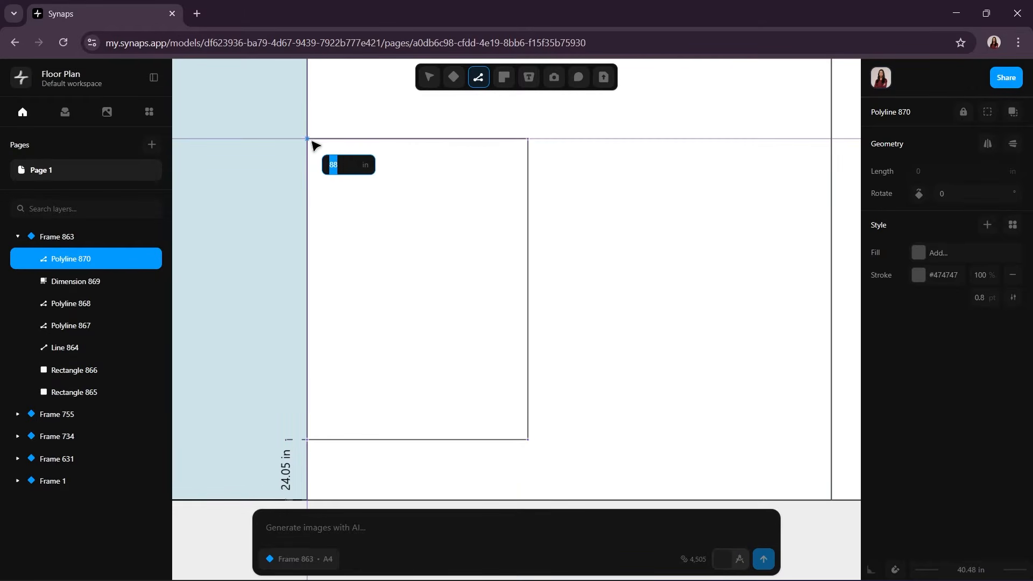
click(315, 143)
click(308, 439)
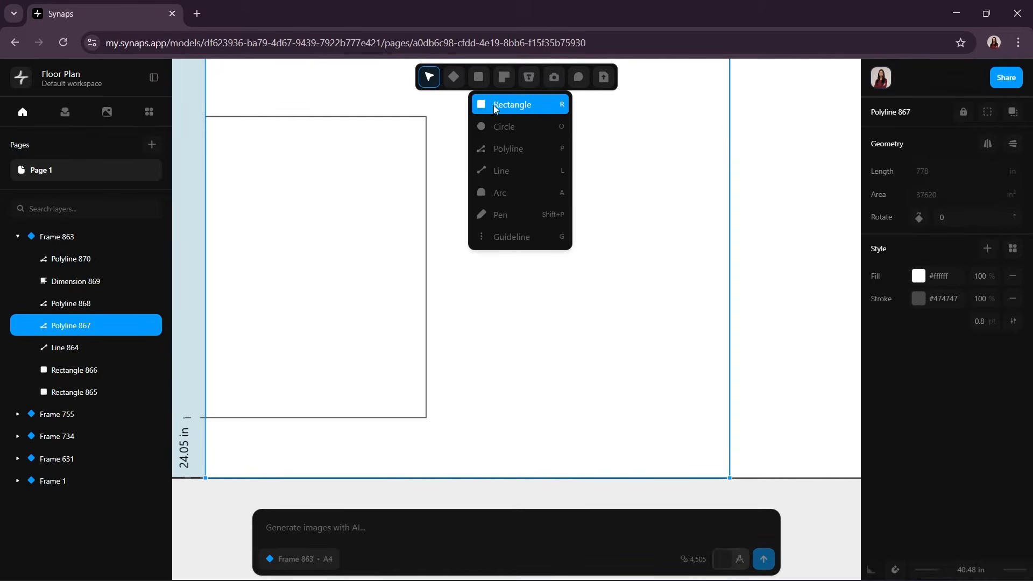
Step: Draw two overlapping rectangles 121 in wide, about 3.2 and 12 in high, from the opening's lower-right corner to the shared wall line
click(493, 106)
click(427, 418)
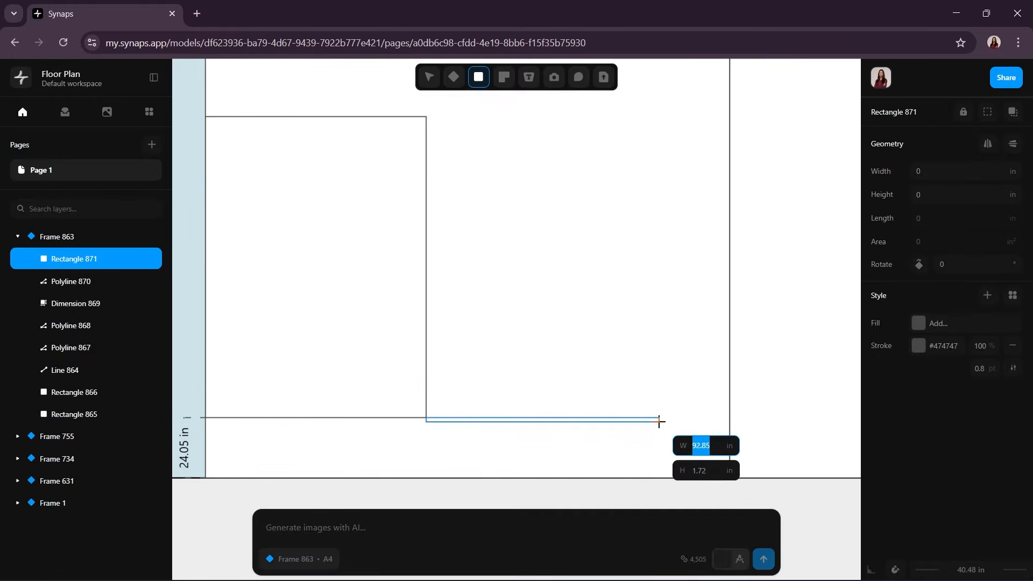
click(733, 425)
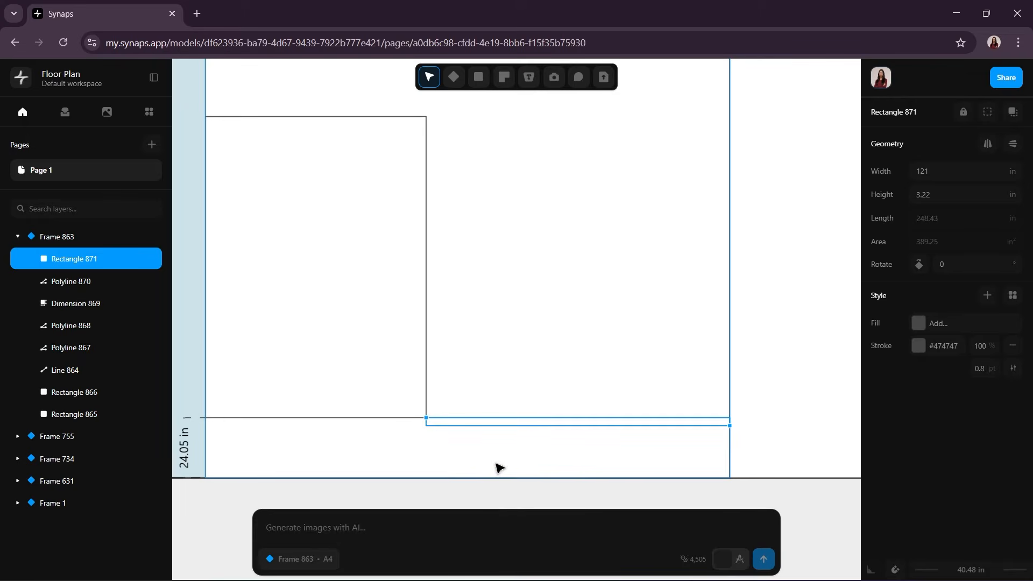
key(r)
click(426, 418)
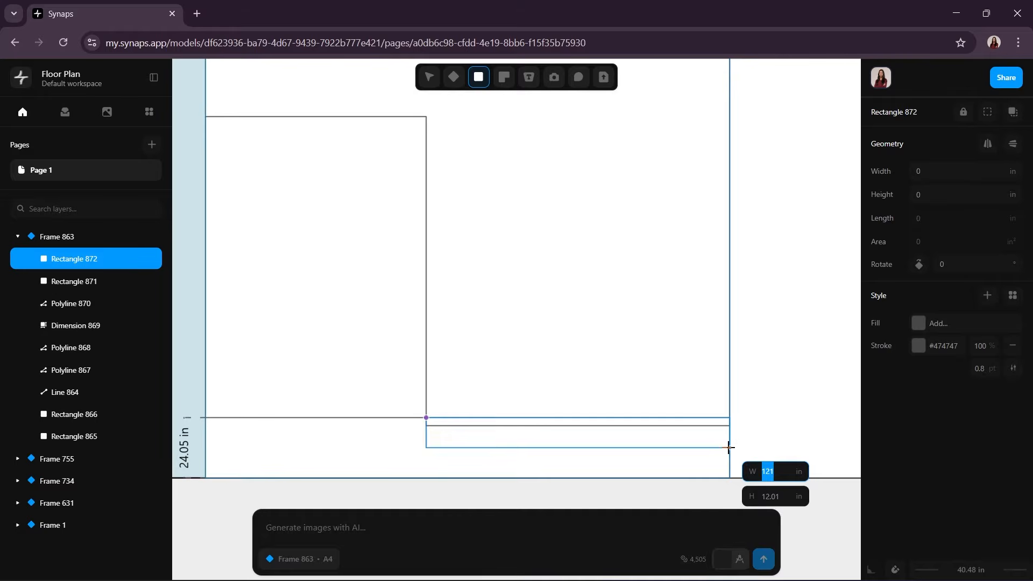
click(728, 447)
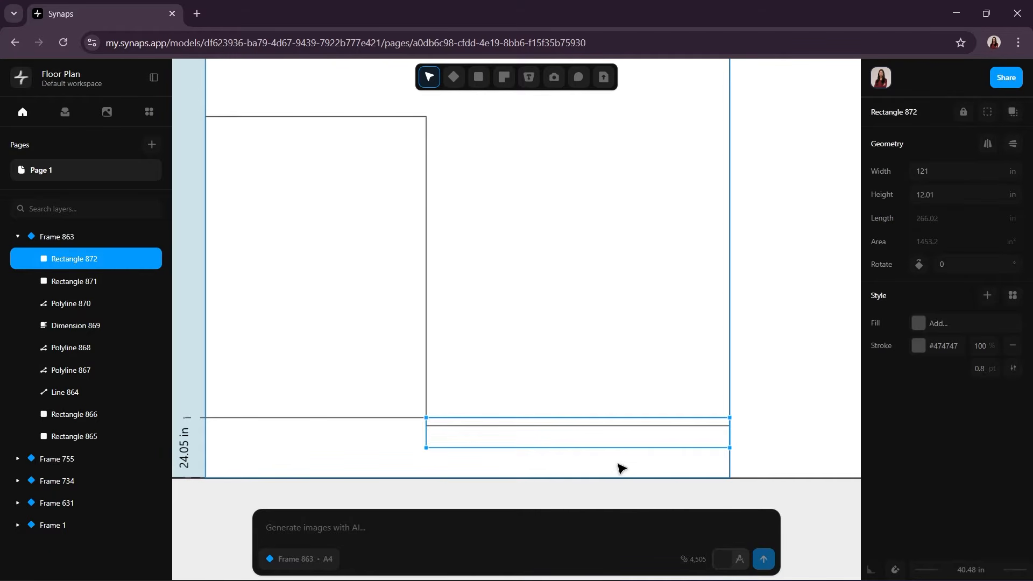
Step: Duplicate the entry slab and its thin top strip as a lower step on the ground line, shifted left of the original
key(ctrl+c)
key(ctrl+v)
drag(788, 461, 406, 452)
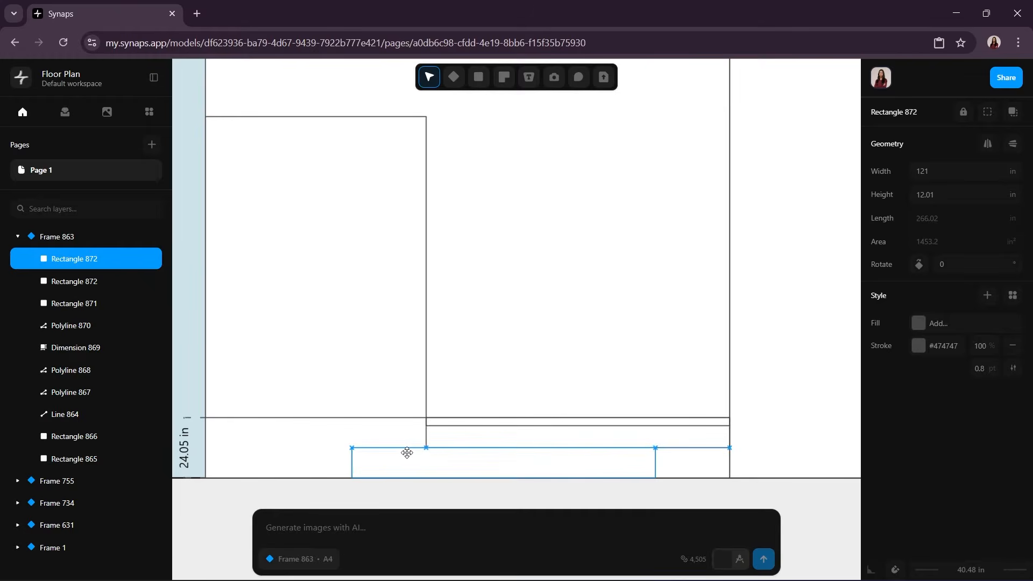
click(694, 493)
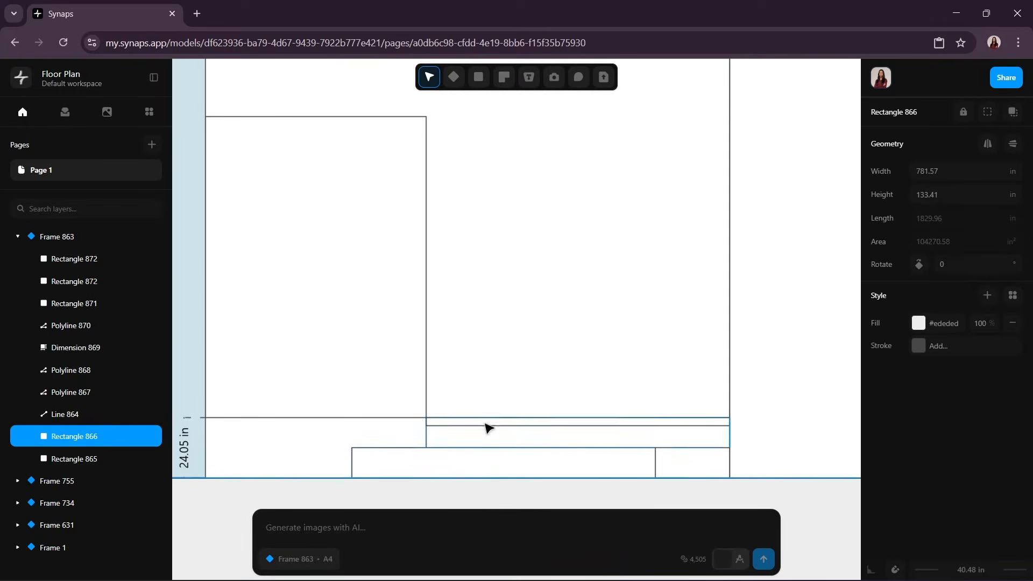
click(514, 427)
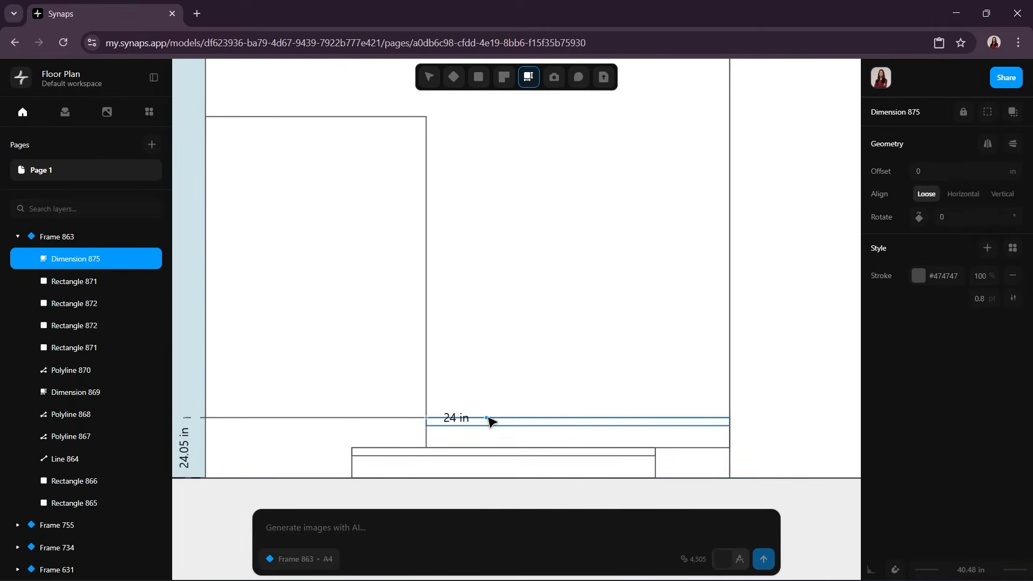
Step: Place a 24 in dimension along the upper slab's top edge, starting at the opening's lower-right corner
click(486, 418)
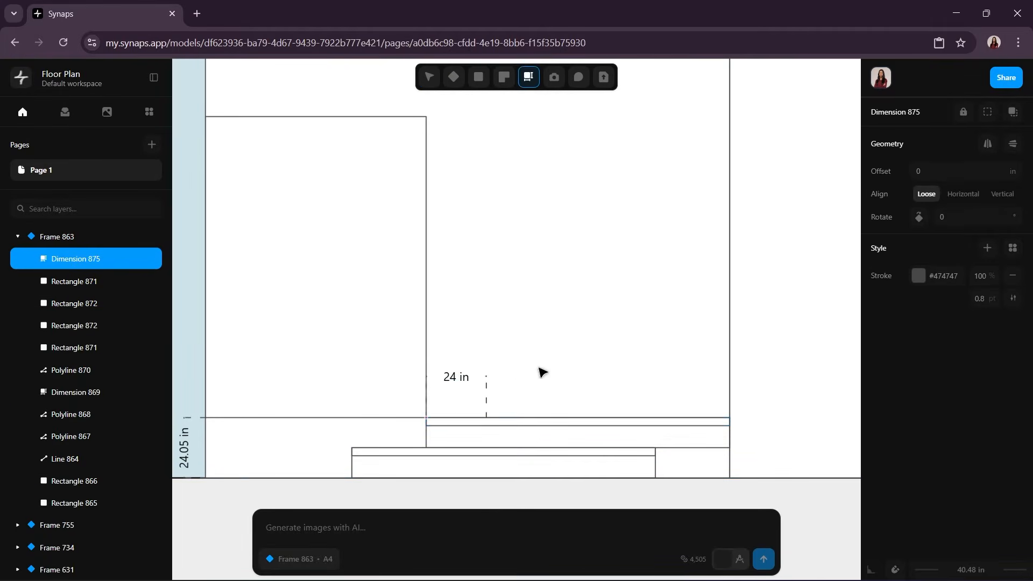
click(484, 406)
key(Escape)
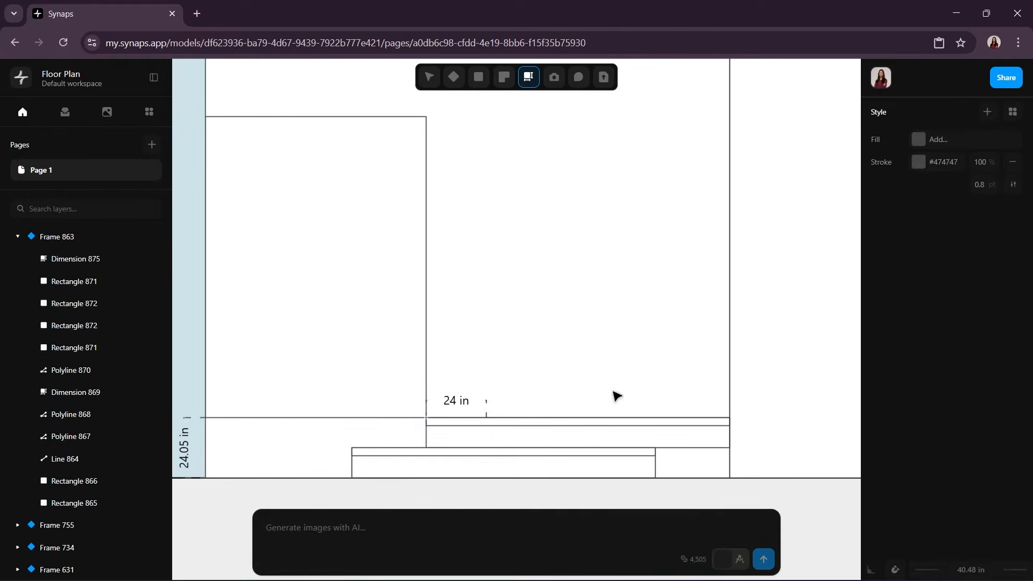
Step: Draw a door outline 36 in wide and 96 in high on the entry slab, starting at the 24 in dimension's end
click(478, 77)
click(511, 149)
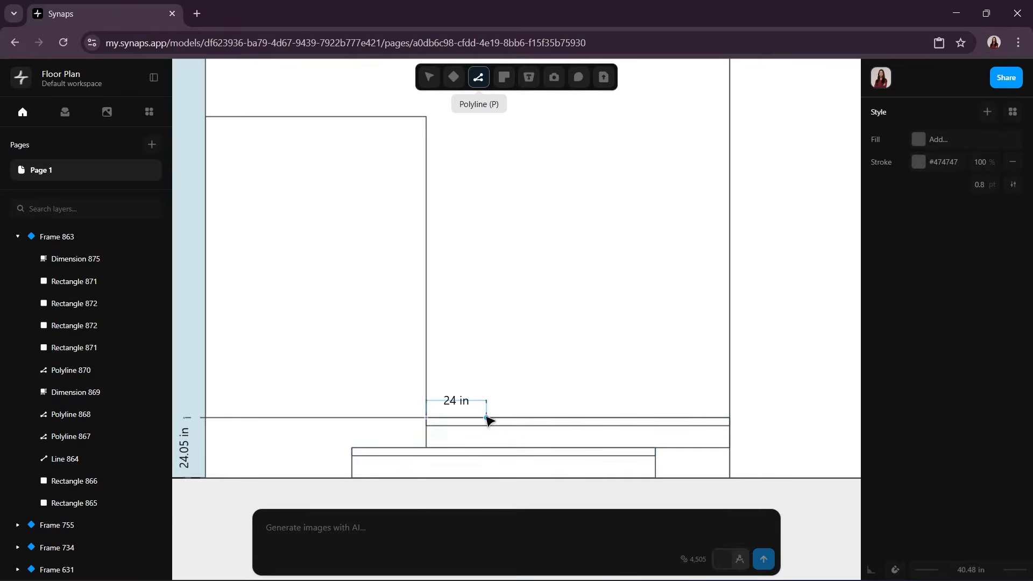
click(486, 419)
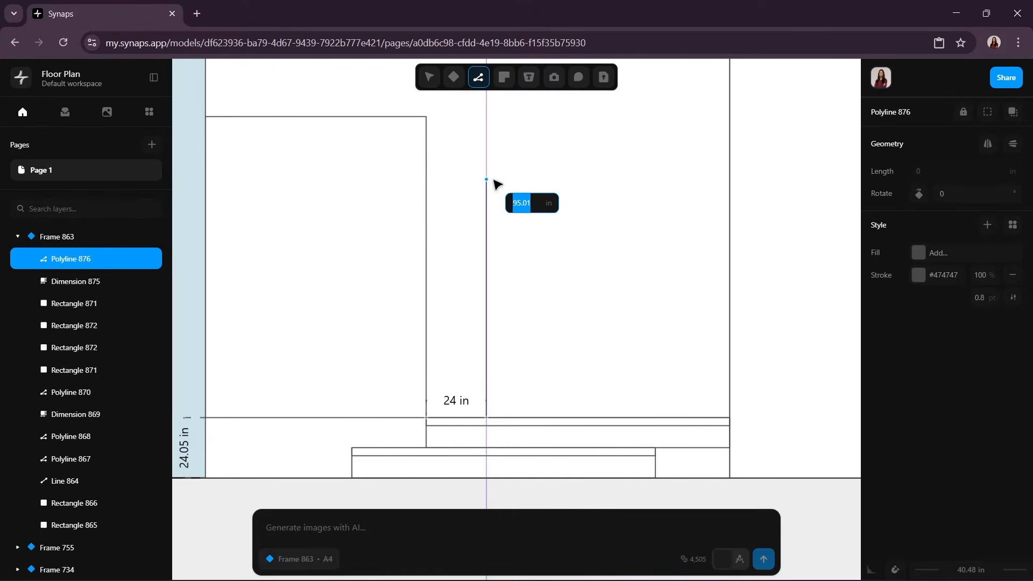
text(96)
key(Return)
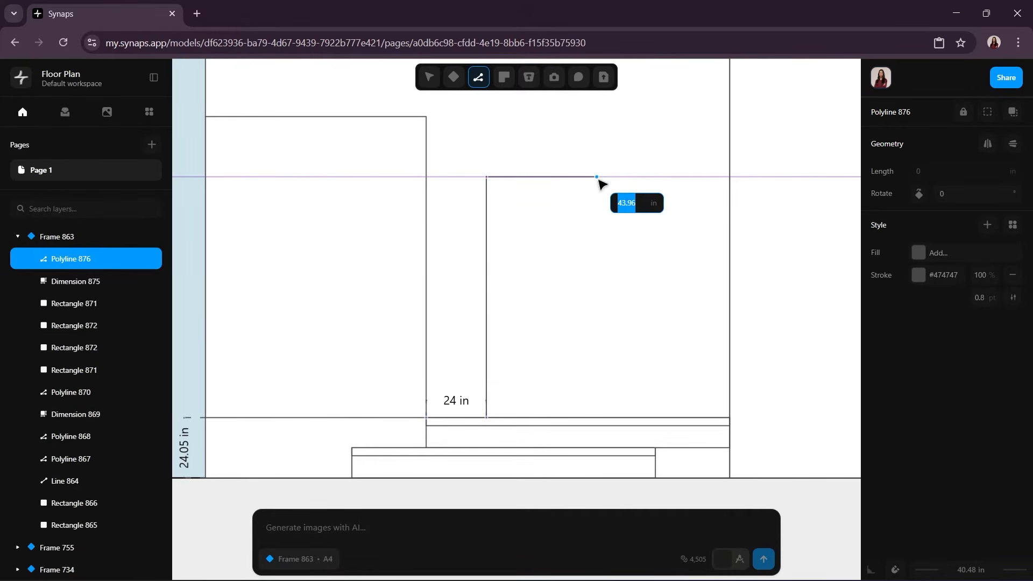
text(36)
key(Return)
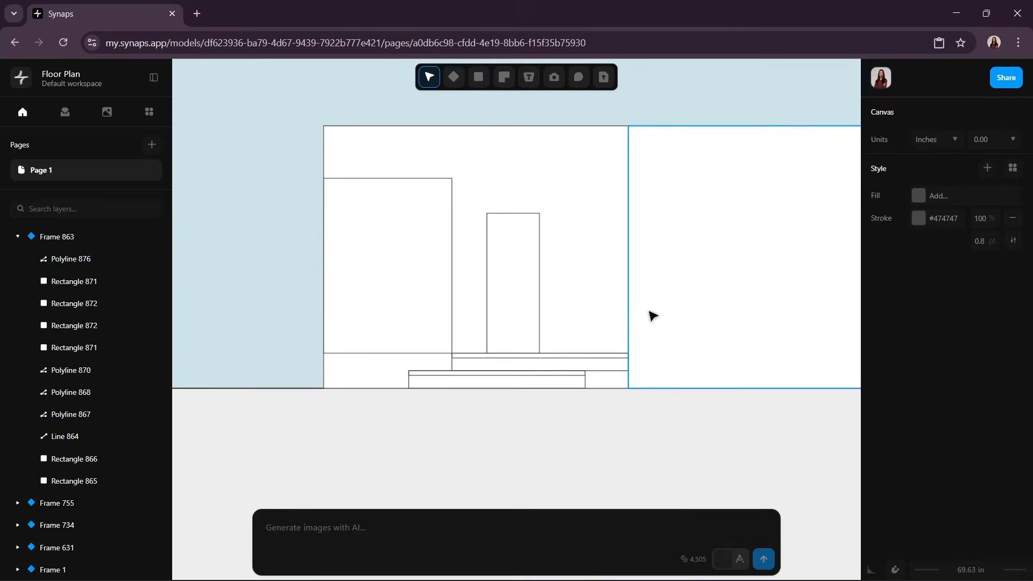
Step: Examine the entry area and the exterior wall dimensions on the floor plan
scroll(651, 311, down, 5)
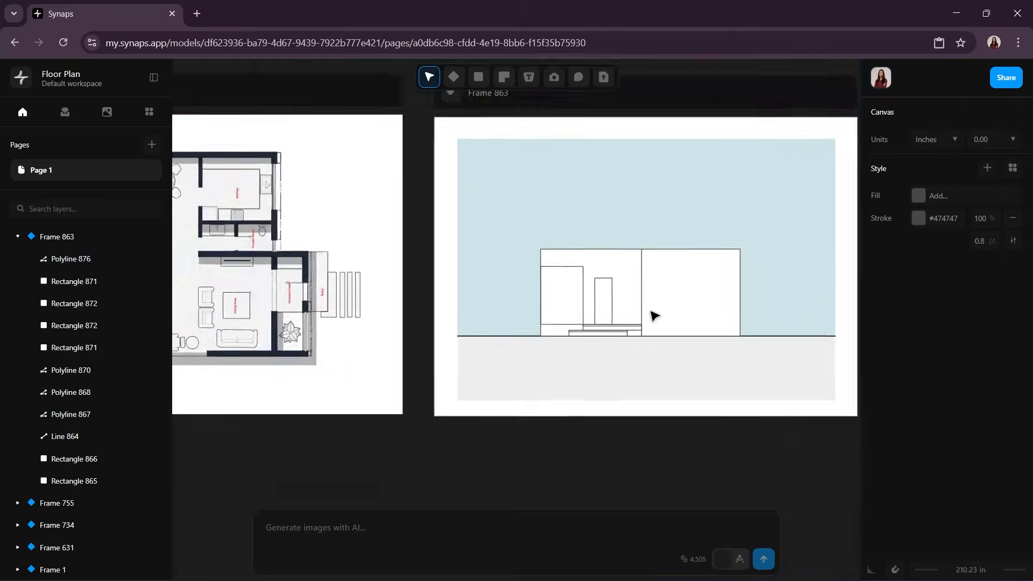
scroll(654, 315, down, 2)
scroll(357, 300, up, 3)
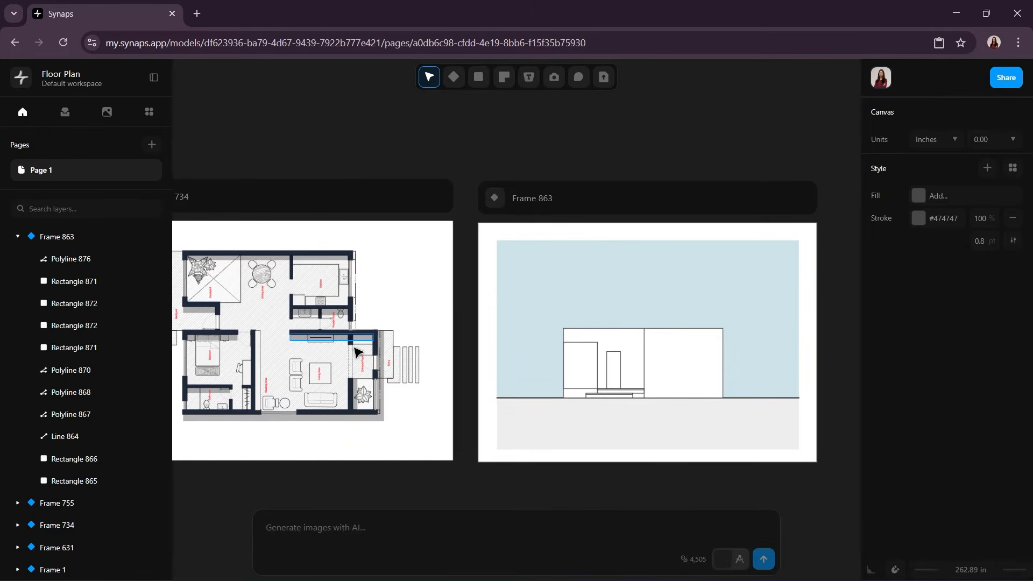
scroll(357, 352, up, 10)
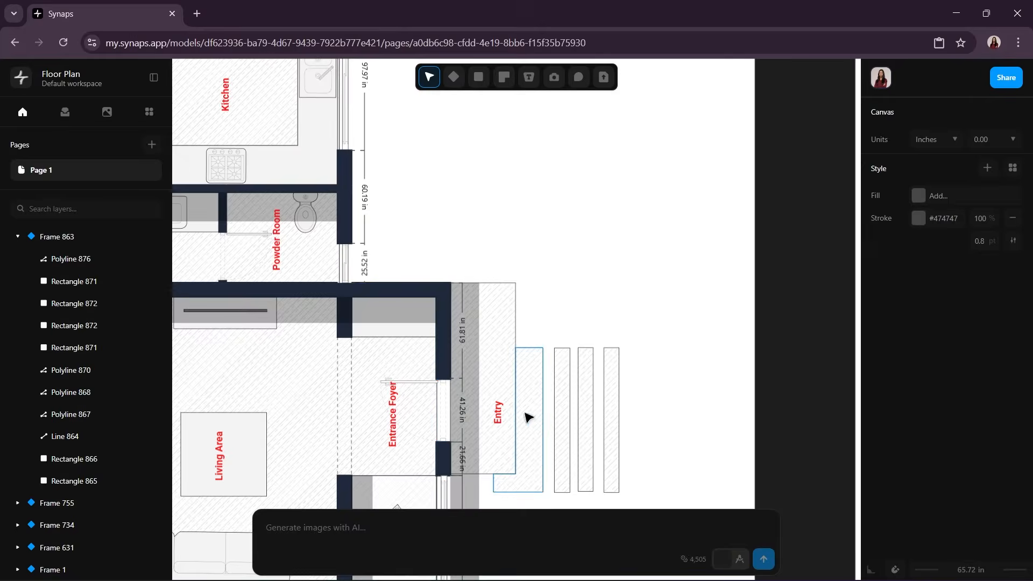
scroll(542, 281, down, 2)
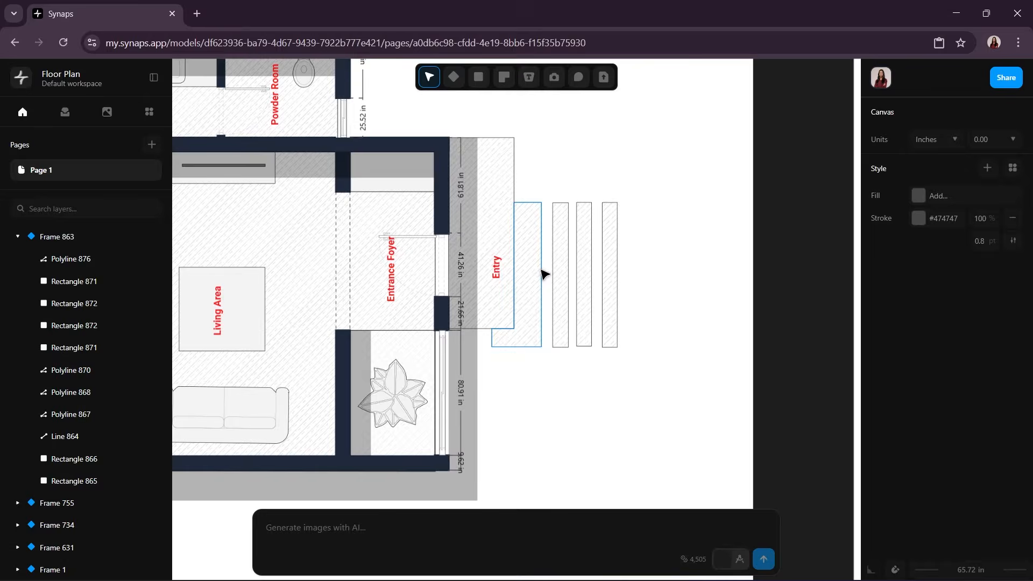
middle_drag(539, 275, 559, 480)
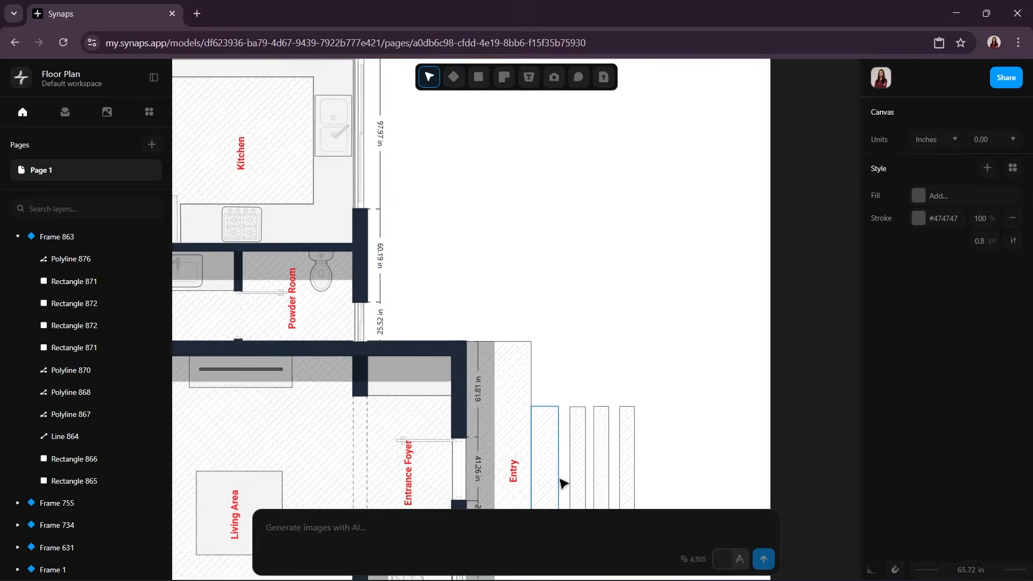
middle_drag(558, 480, 562, 488)
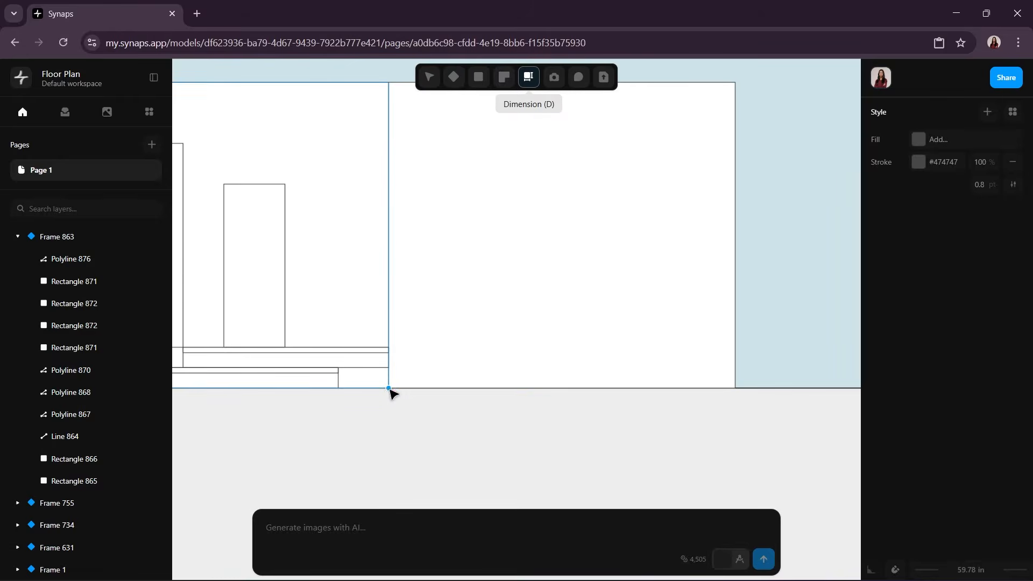
Step: Place a horizontal dimension about 60 in long on the right wall block, starting at the narrow window's upper-right corner
mouse_move(390, 388)
mouse_down()
mouse_move(406, 306)
mouse_move(392, 272)
mouse_move(391, 308)
mouse_up()
scroll(390, 280, up, 8)
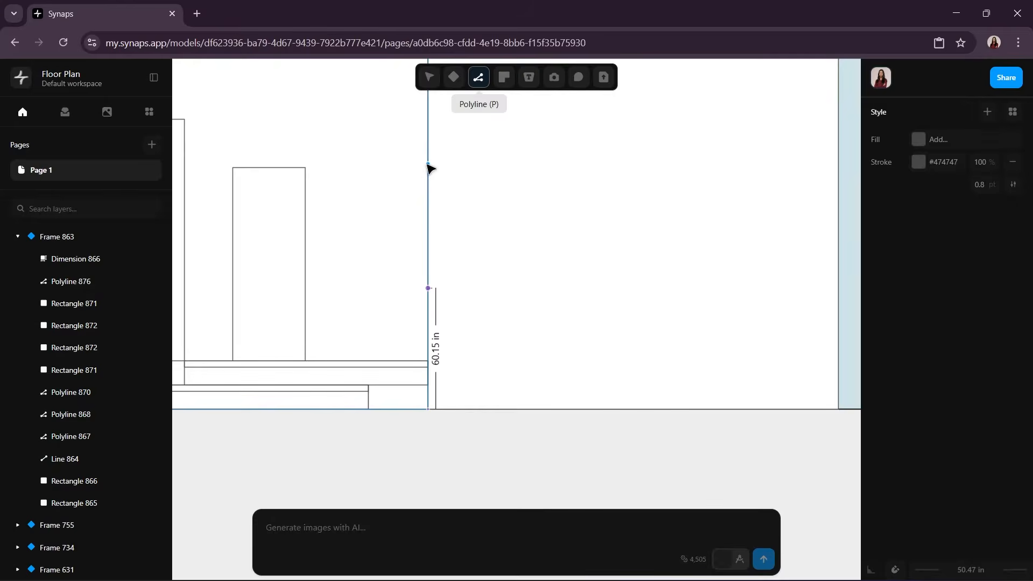
click(427, 163)
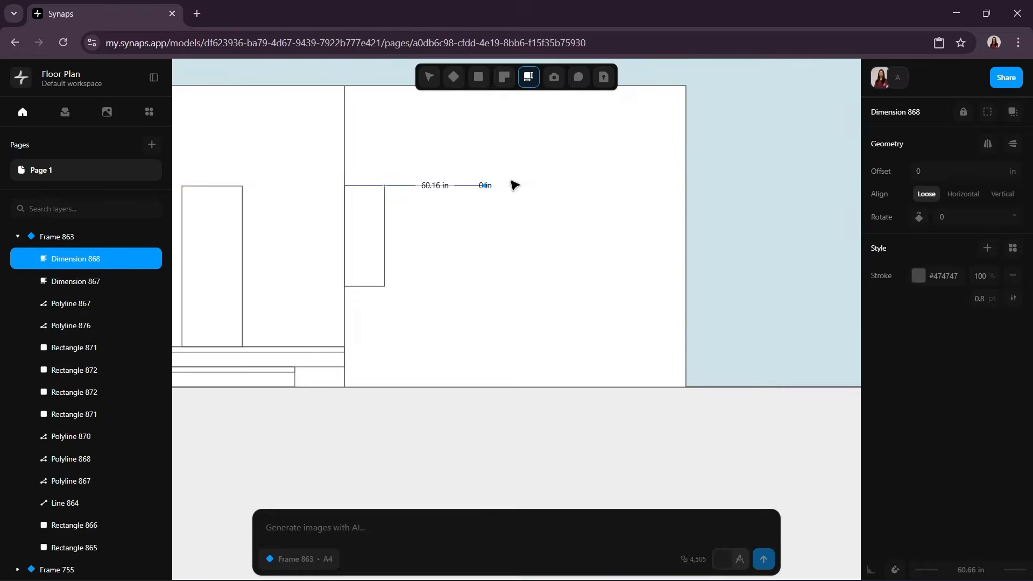
click(485, 185)
key(Escape)
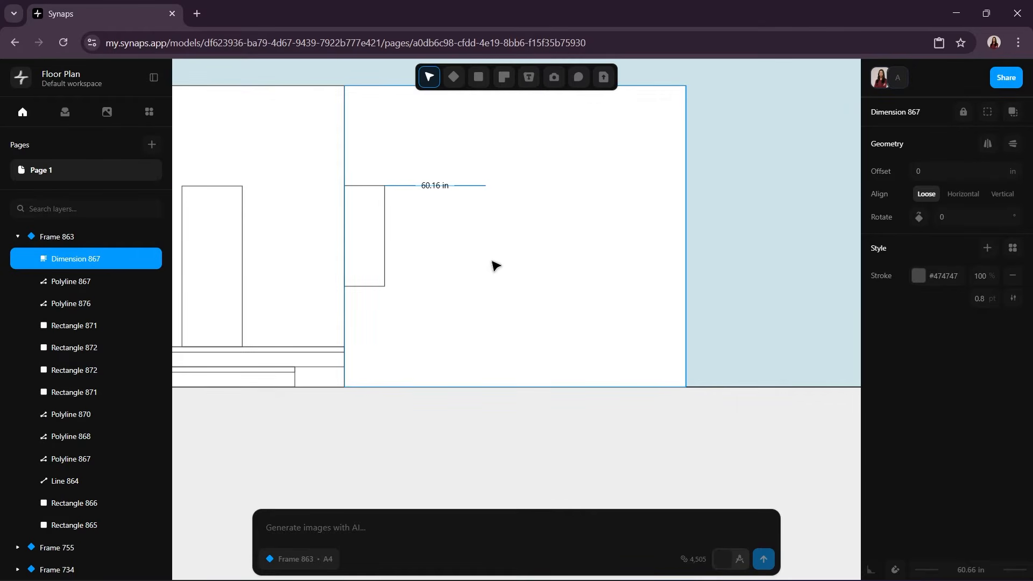
Step: Draw a closed window outline about 96 in wide and 63 in high, starting at the end of the horizontal dimension
key(p)
click(485, 185)
click(485, 291)
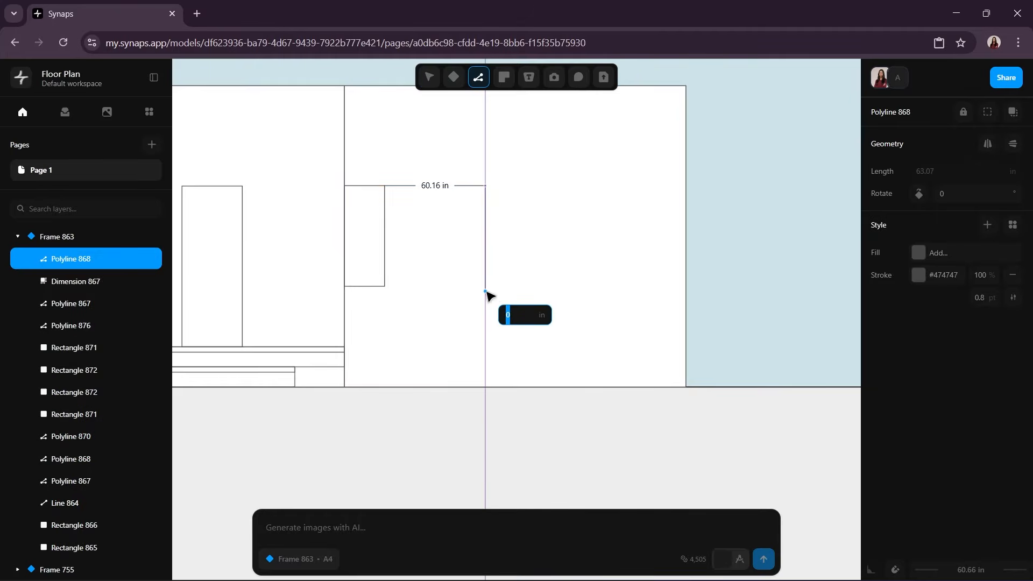
click(646, 291)
click(646, 185)
click(485, 185)
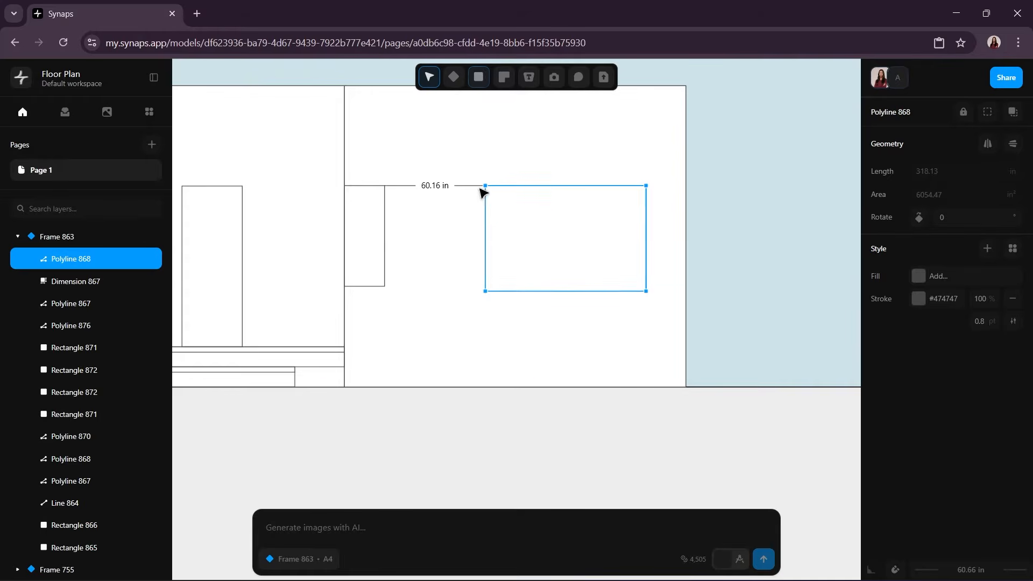
Step: Delete the dimension between the narrow window and the wide window
click(719, 261)
click(440, 187)
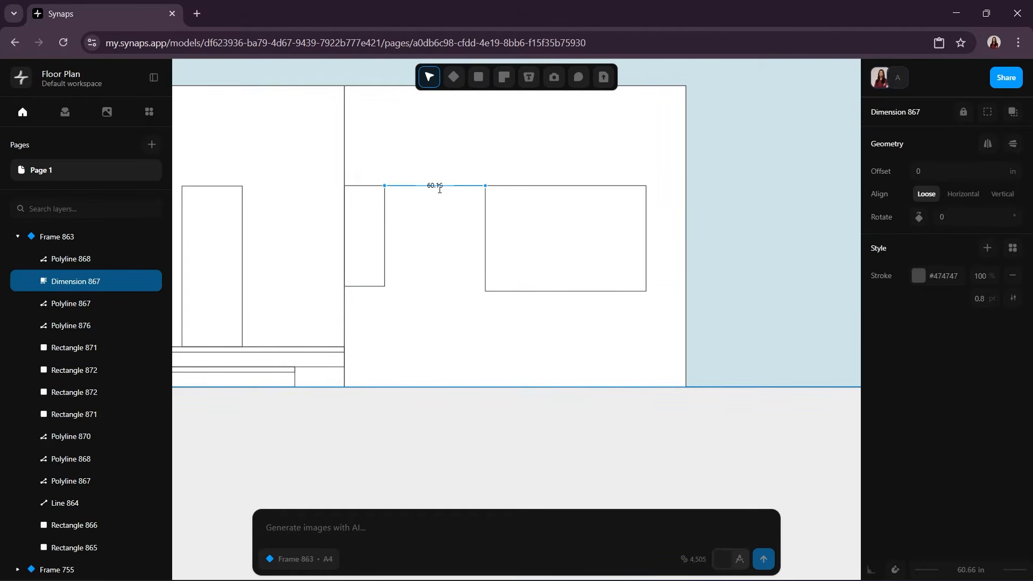
key(Delete)
mouse_move(460, 300)
middle_down()
mouse_move(657, 353)
mouse_move(676, 337)
middle_up()
scroll(604, 322, down, 5)
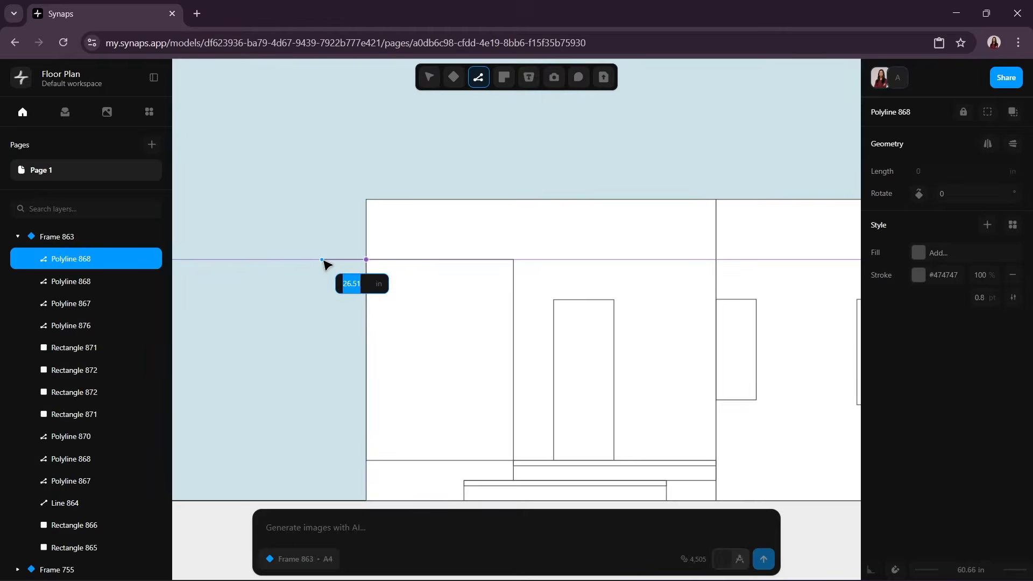
click(325, 260)
click(326, 251)
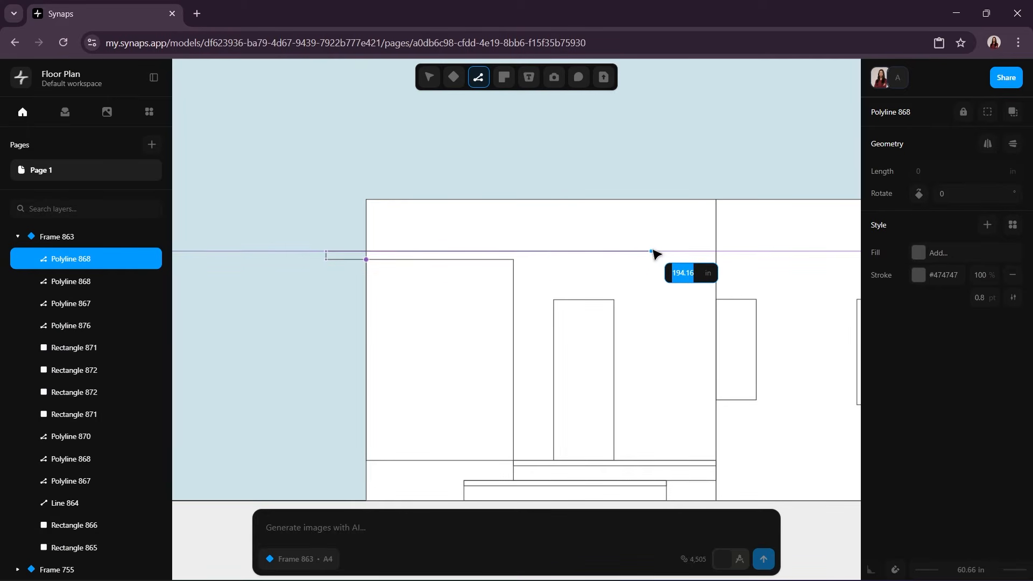
text(167)
key(Return)
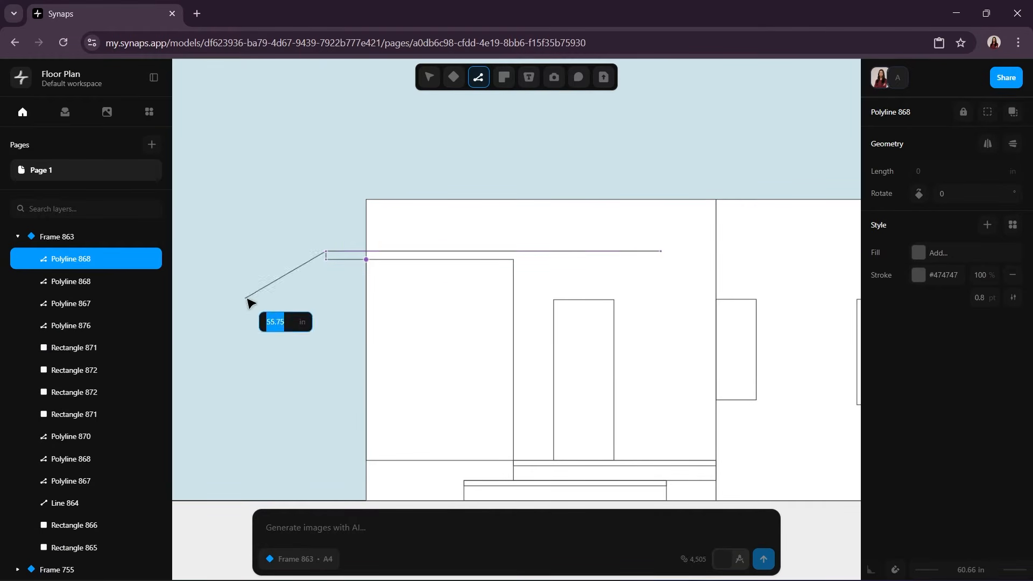
key(Escape)
key(ctrl+z)
Step: Draw a closed canopy about 189 in long and 5 in high, overhanging the left wall by 24 in, and fill it white
key(l)
click(366, 259)
click(326, 260)
click(326, 251)
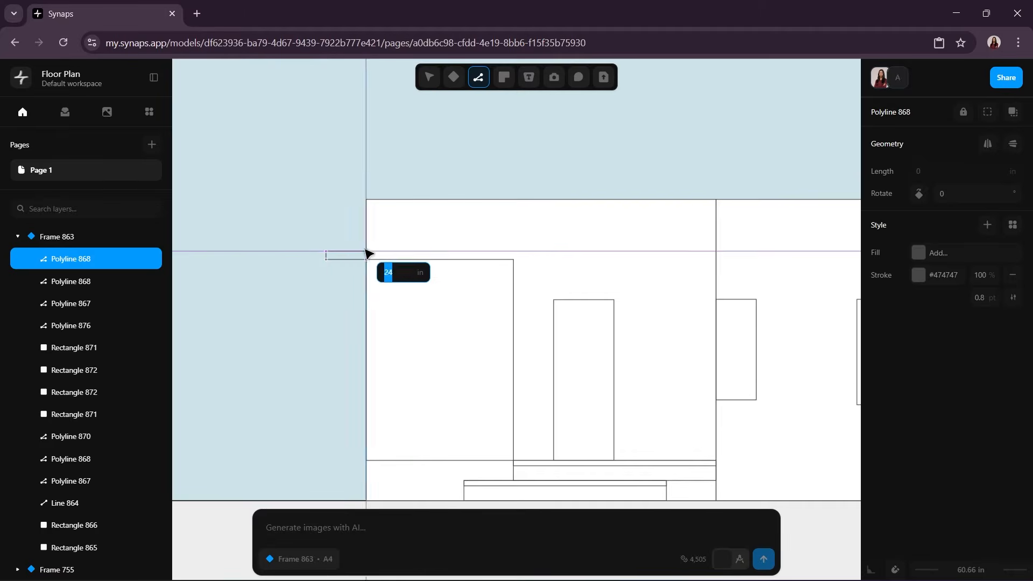
click(642, 259)
click(365, 259)
click(558, 374)
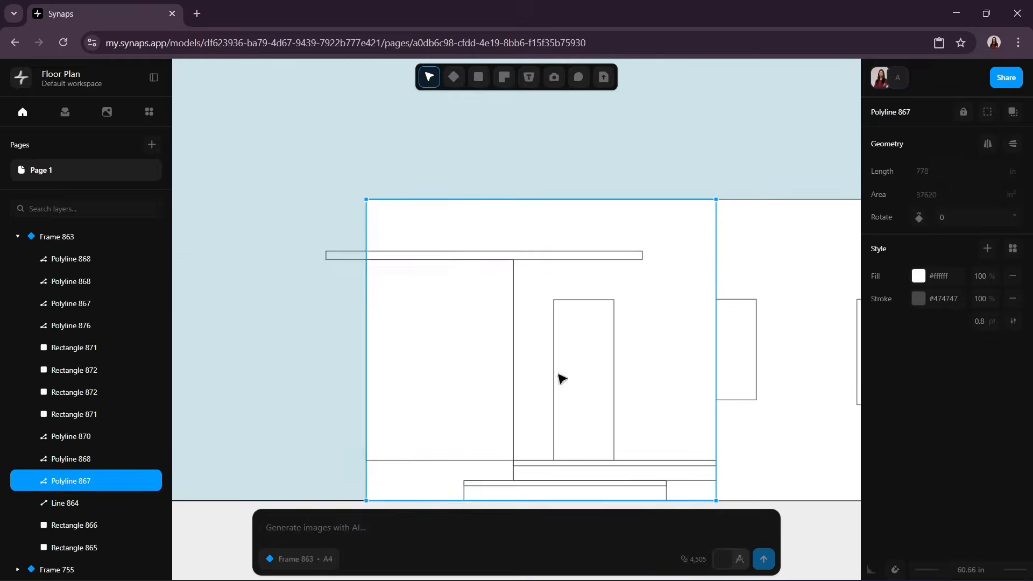
click(597, 259)
click(920, 277)
click(762, 385)
Step: Dimension about 5 in along the wide window's top edge from its upper-left corner
middle_drag(763, 385, 425, 291)
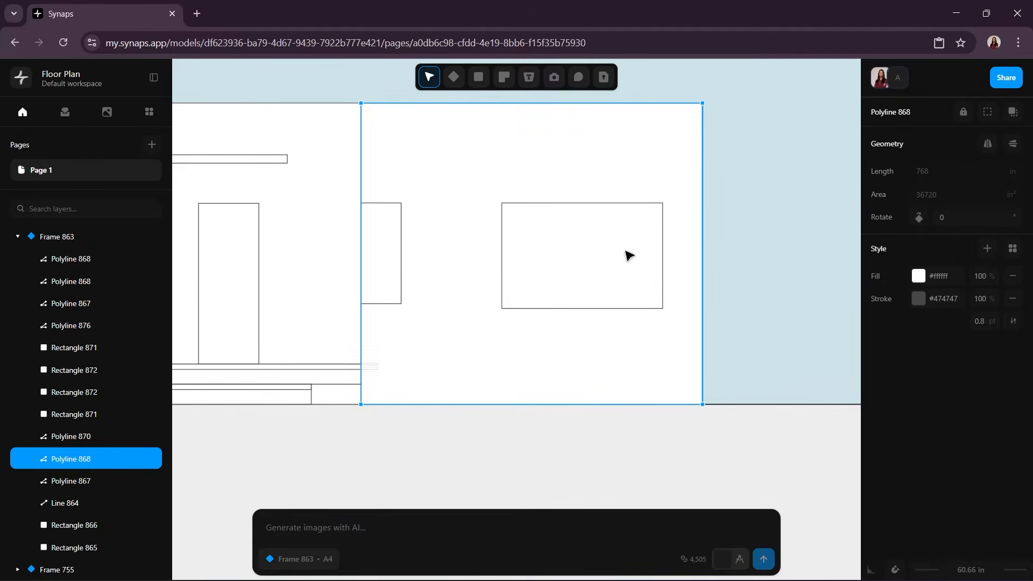
scroll(529, 248, up, 4)
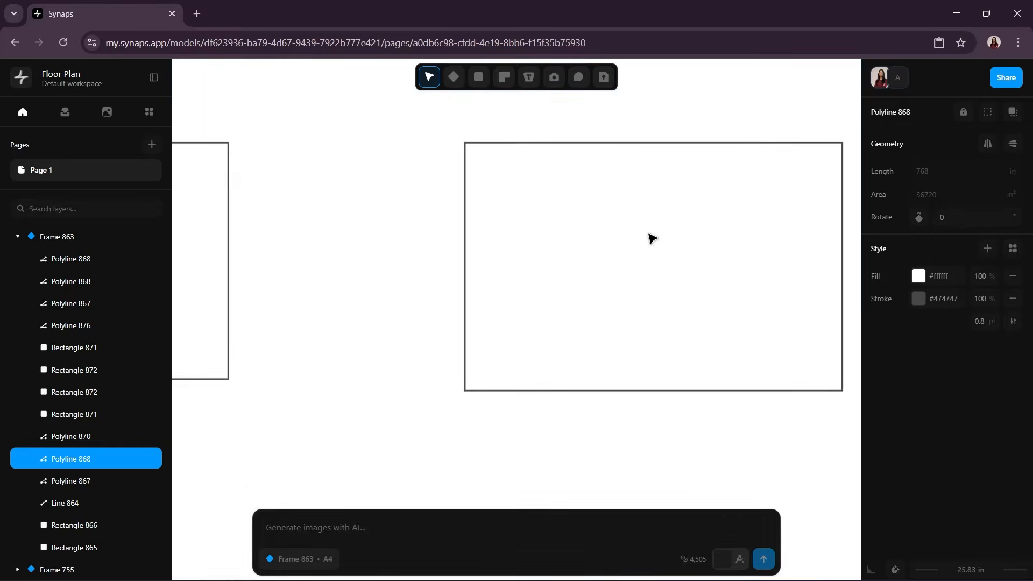
middle_drag(649, 233, 484, 283)
key(d)
click(299, 192)
click(317, 193)
click(318, 179)
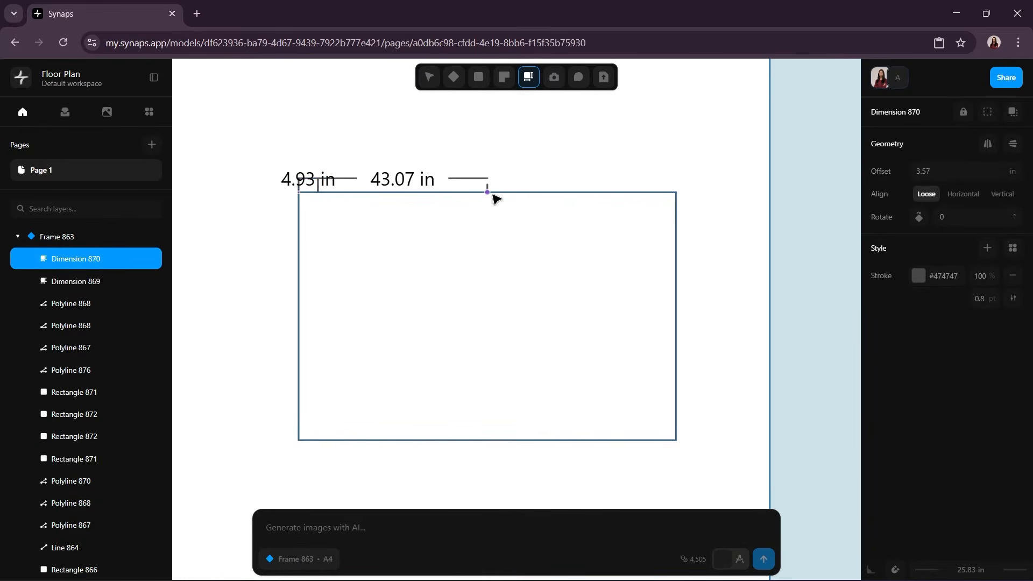
key(Escape)
Step: Dimension about 5 in along the wide window's top edge inward from its upper-right corner
key(d)
click(676, 192)
click(656, 192)
click(657, 183)
key(Escape)
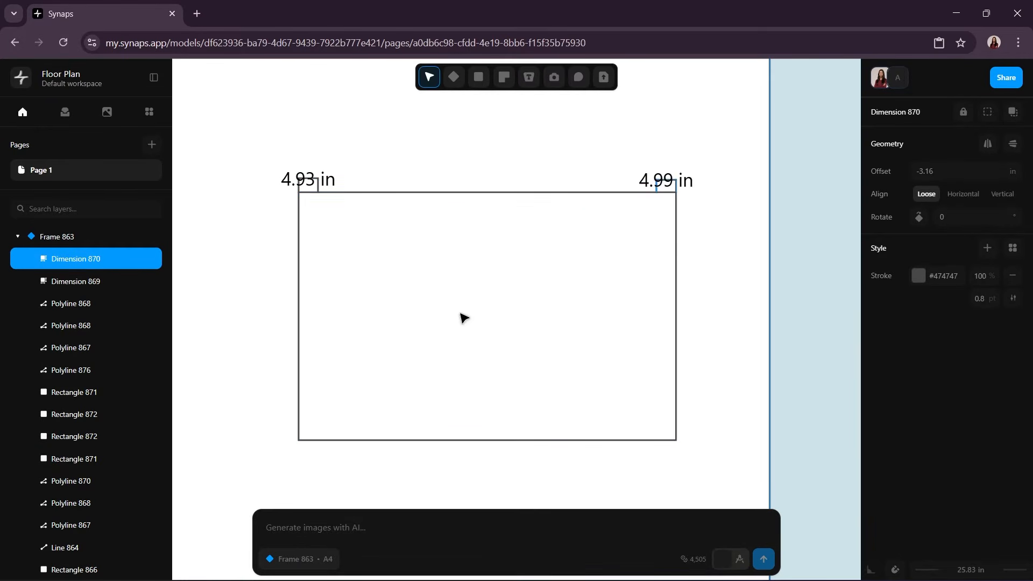
Step: Dimension about 5 in up the wide window's left edge from its lower-left corner
key(d)
click(299, 440)
click(299, 420)
click(280, 421)
key(Escape)
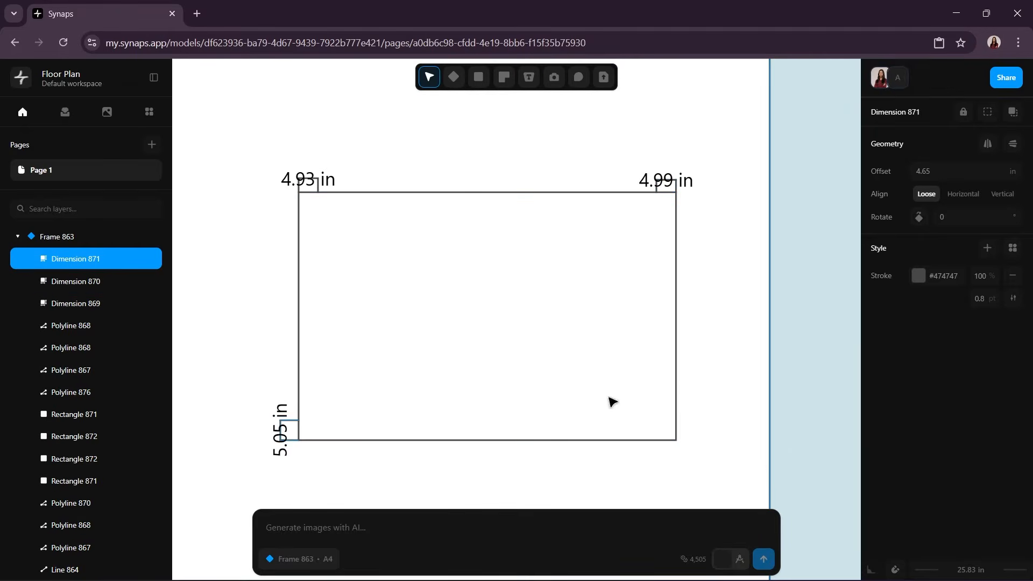
Step: Draw a rectangle about 85 in by 58 in inside the wide window, inset at the sides and bottom but meeting its top edge
click(478, 77)
click(500, 105)
click(318, 192)
click(653, 420)
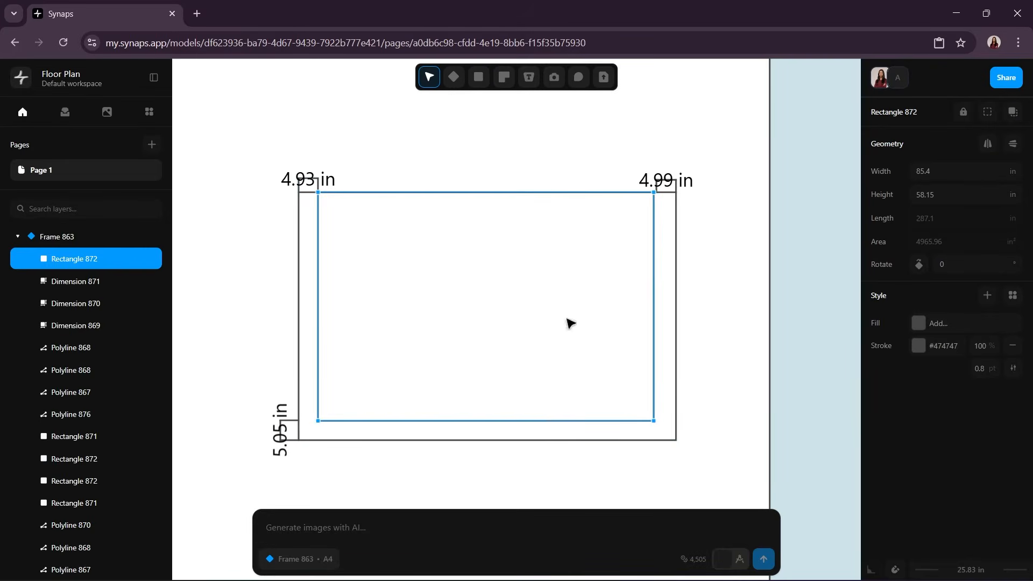
Step: Dimension about 5 in down the wide window's left edge from its upper-left corner
key(d)
click(298, 192)
click(299, 211)
click(281, 211)
key(Escape)
Step: Lower the inner window rectangle's top edge to the level of the upper-left dimension's end
double_click(485, 193)
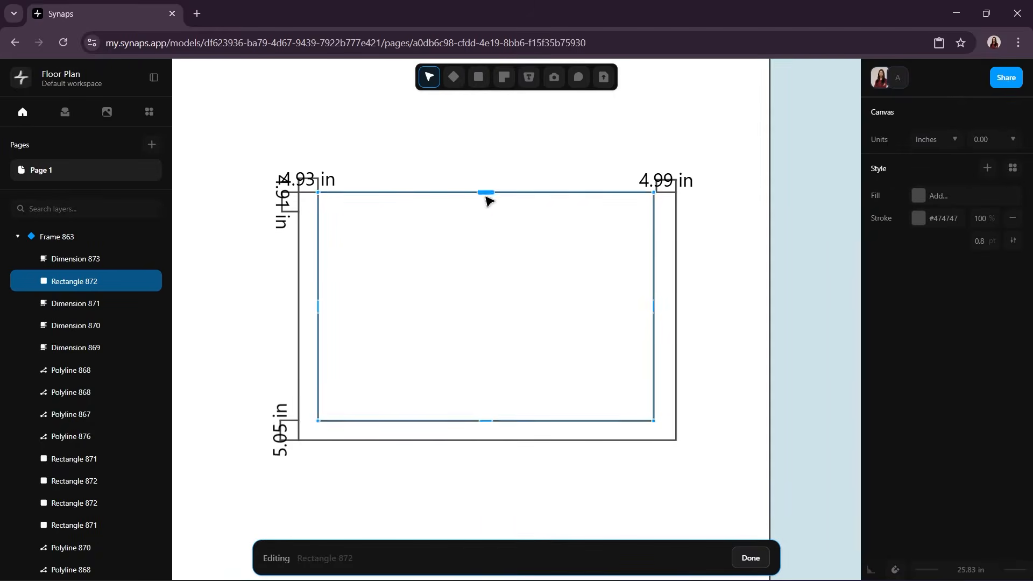
drag(486, 193, 486, 211)
click(794, 482)
click(805, 432)
Step: Delete the four helper dimensions around the wide window's frame
click(662, 182)
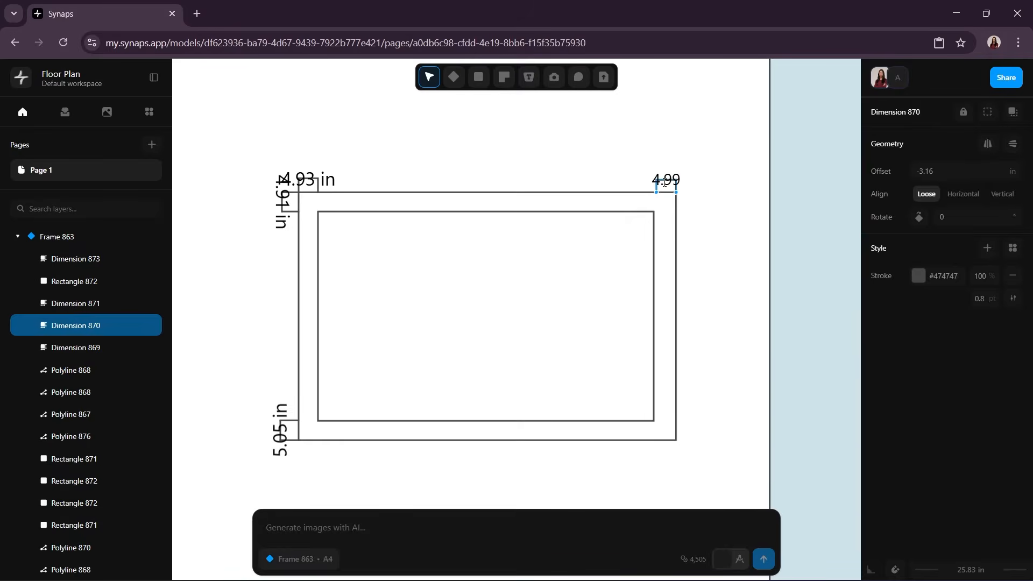
key(Delete)
click(318, 183)
key(Delete)
click(281, 210)
key(Delete)
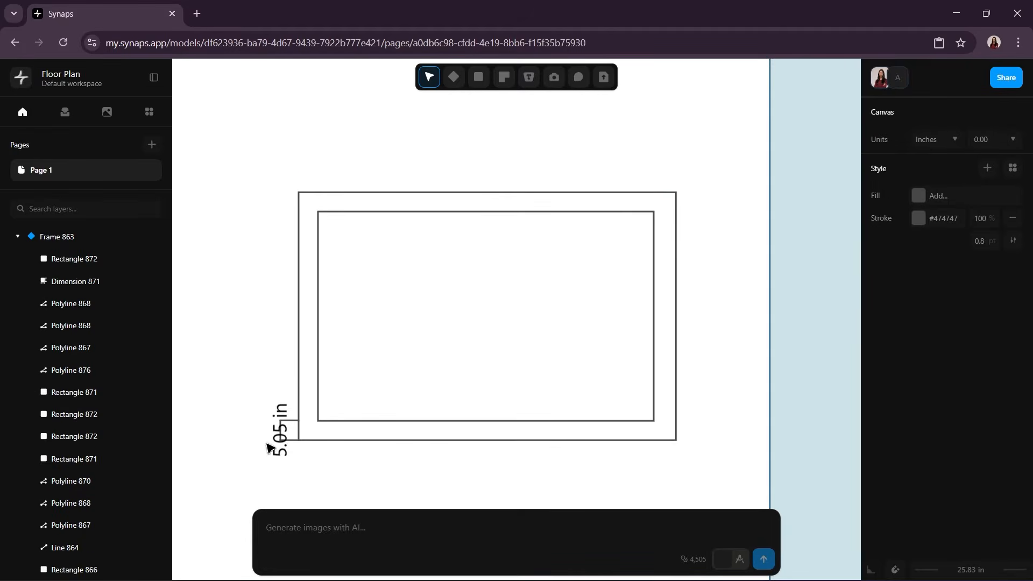
click(279, 433)
key(Delete)
Step: Fill the right wall block with the Concrete Plaster texture at a scale of 13.8 and 100% opacity
ctrl+scroll(602, 300, down, 5)
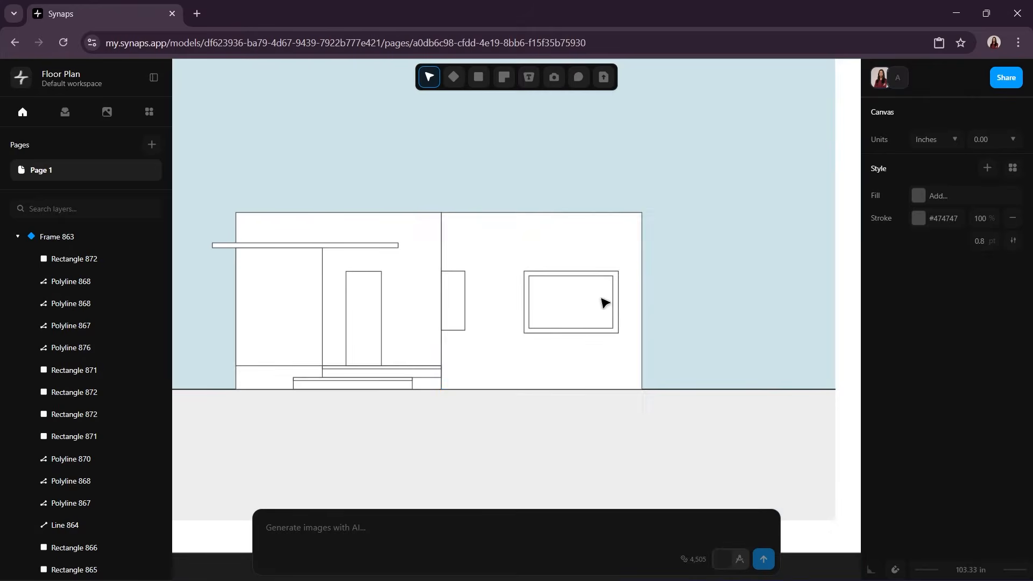
middle_drag(554, 327, 647, 312)
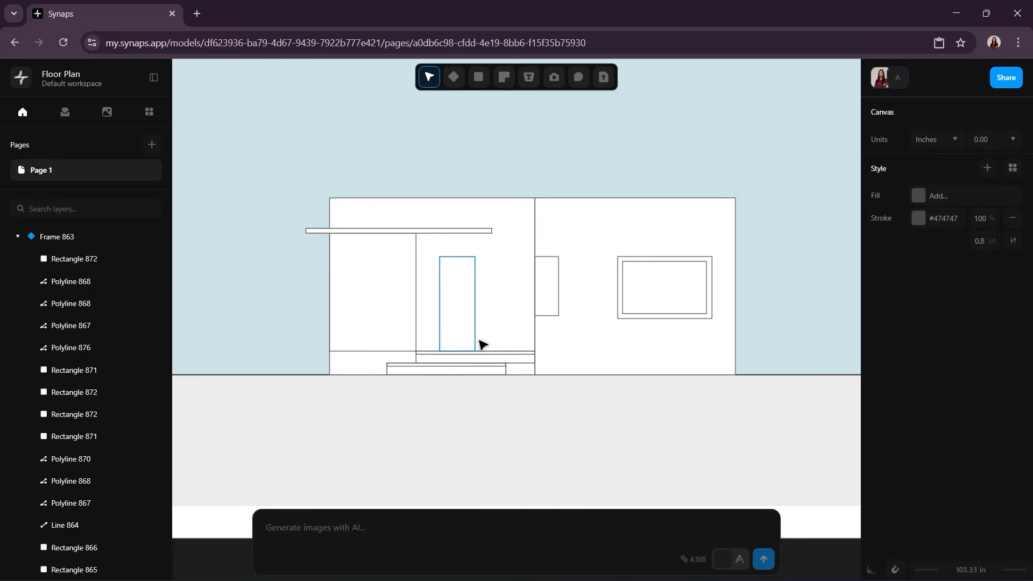
click(532, 223)
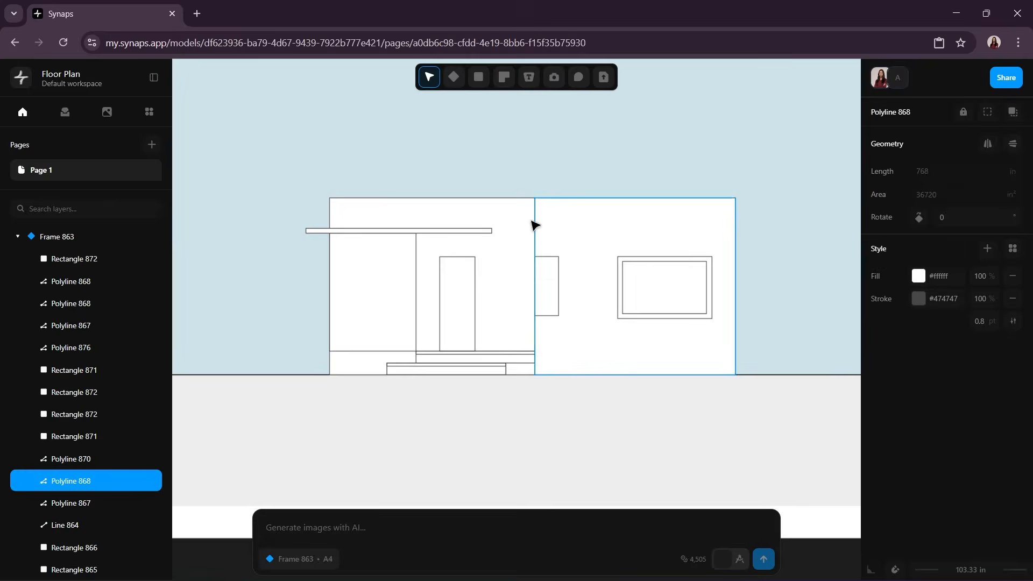
click(917, 276)
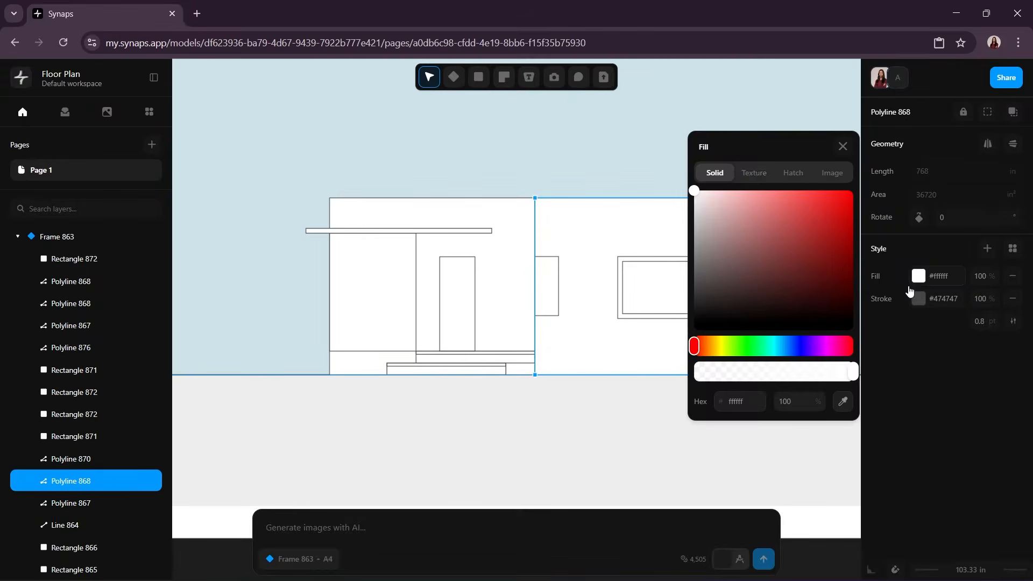
click(753, 172)
click(842, 333)
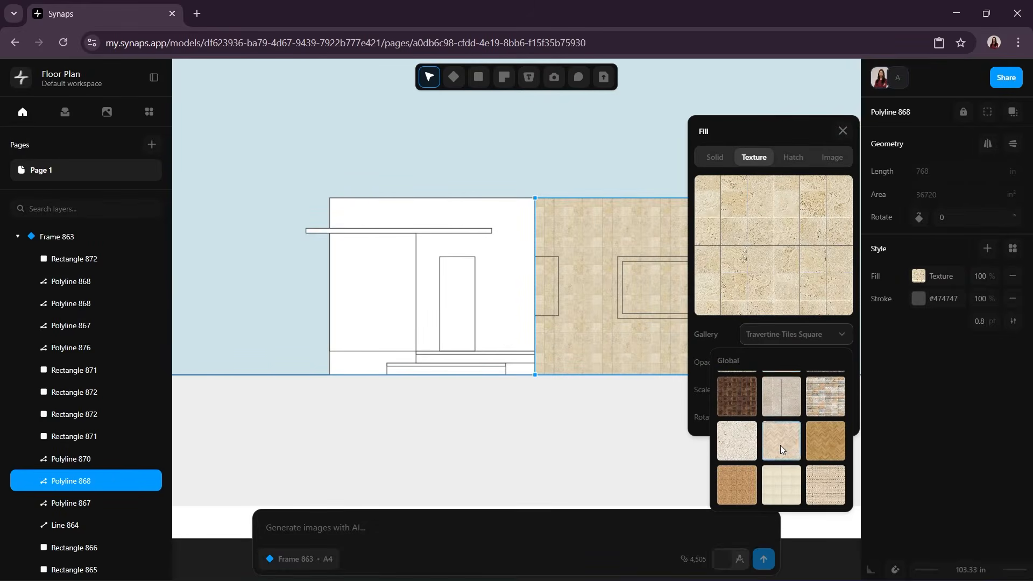
click(779, 442)
drag(782, 388, 819, 372)
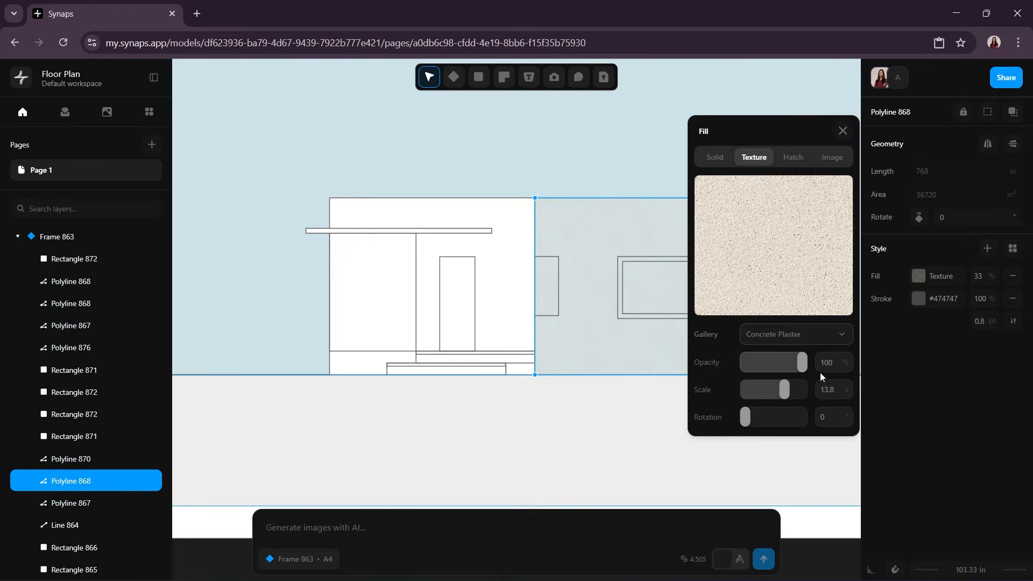
click(724, 422)
Step: Fill the left wall block with the Concrete Plaster texture and raise its scale to roughly match the right block
click(481, 210)
click(918, 276)
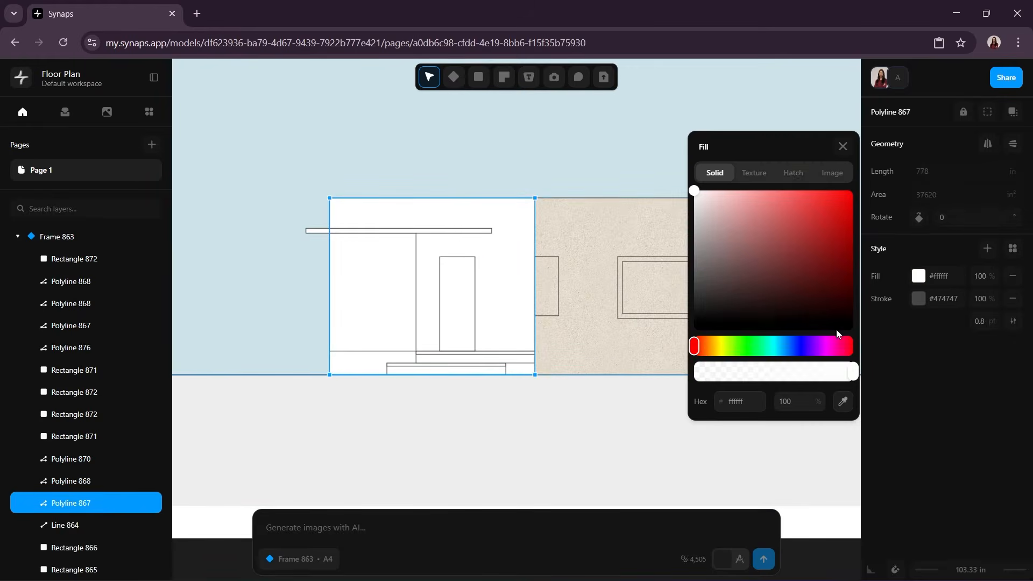
click(754, 157)
click(821, 334)
click(731, 430)
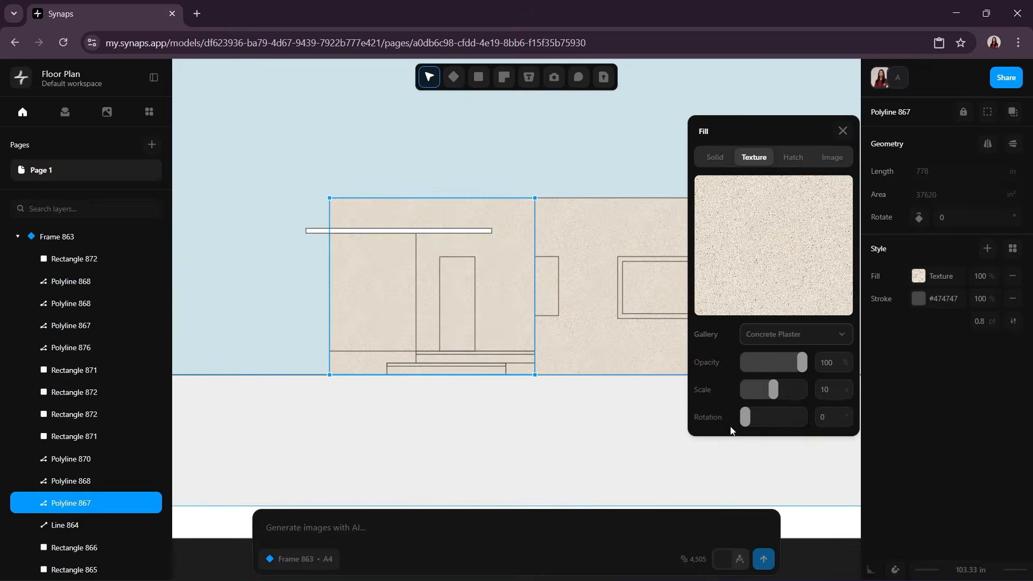
drag(773, 389, 786, 389)
click(577, 432)
Step: Fill the canopy above the entry with the Asphalt Dark texture
middle_drag(579, 432, 622, 428)
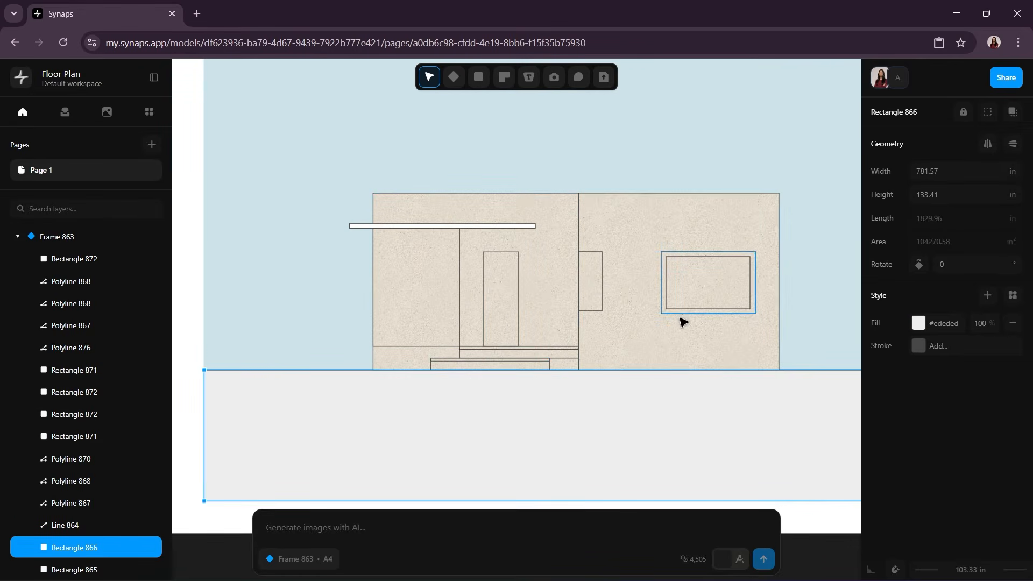
ctrl+scroll(496, 294, up, 5)
scroll(676, 191, up, 3)
click(675, 192)
click(918, 276)
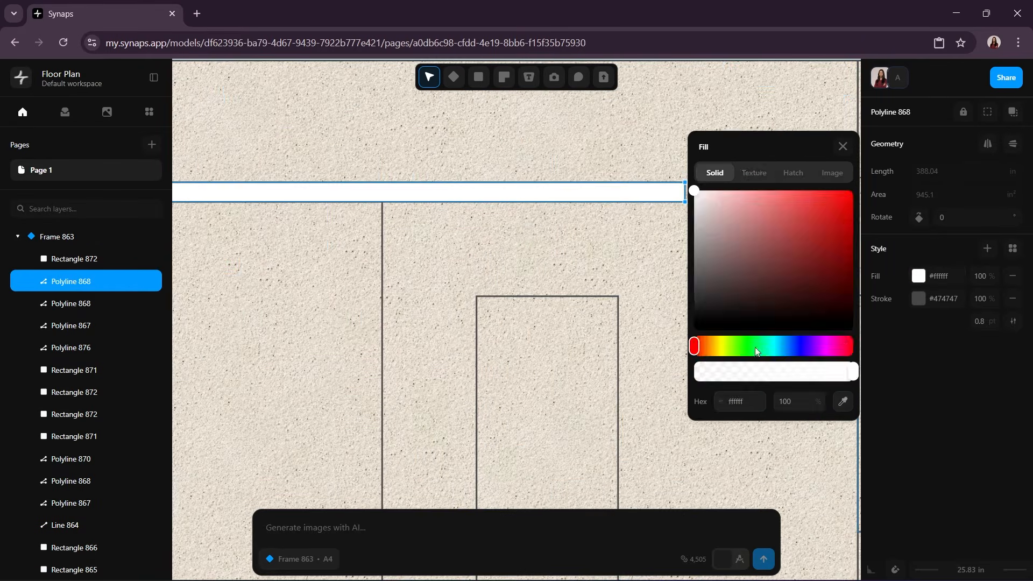
click(754, 157)
click(832, 340)
click(833, 433)
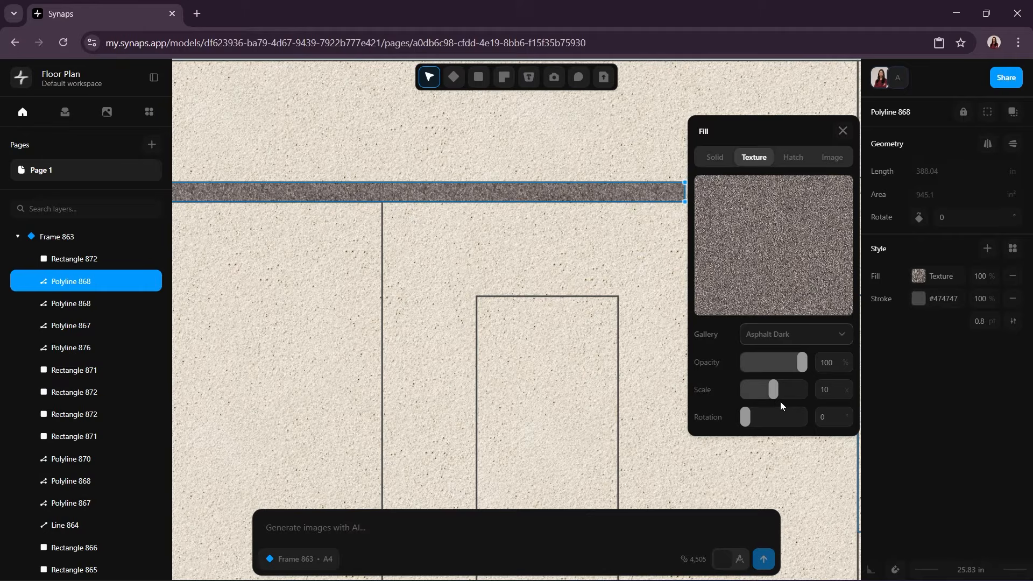
click(842, 130)
Step: Set the canopy's stroke to black #000000 with a weight of 2 pt
click(918, 298)
drag(710, 282, 695, 330)
click(842, 182)
click(991, 322)
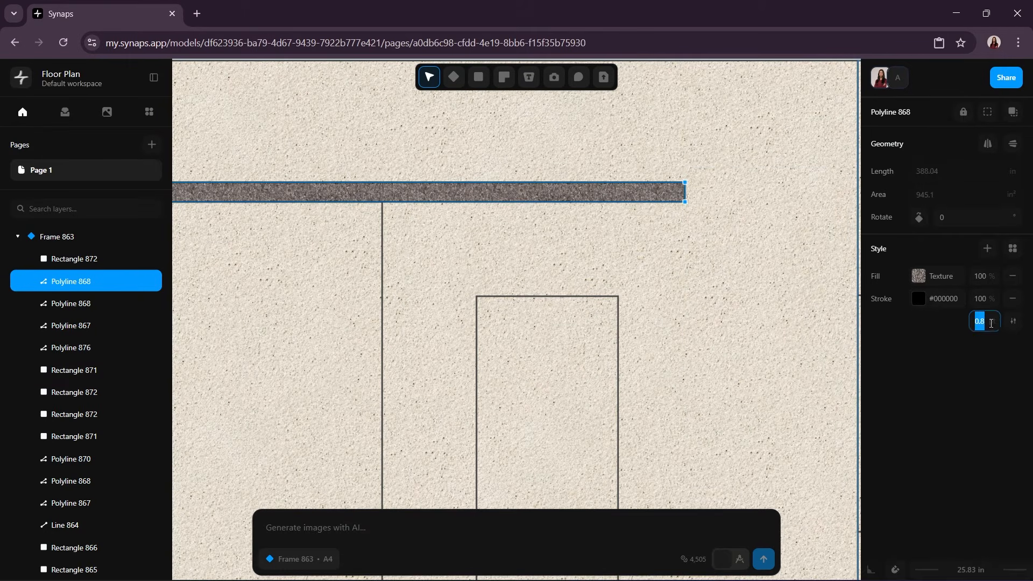
text(2)
Step: Set the left wall block's stroke colour to black
click(618, 244)
scroll(611, 242, down, 5)
middle_drag(655, 237, 620, 236)
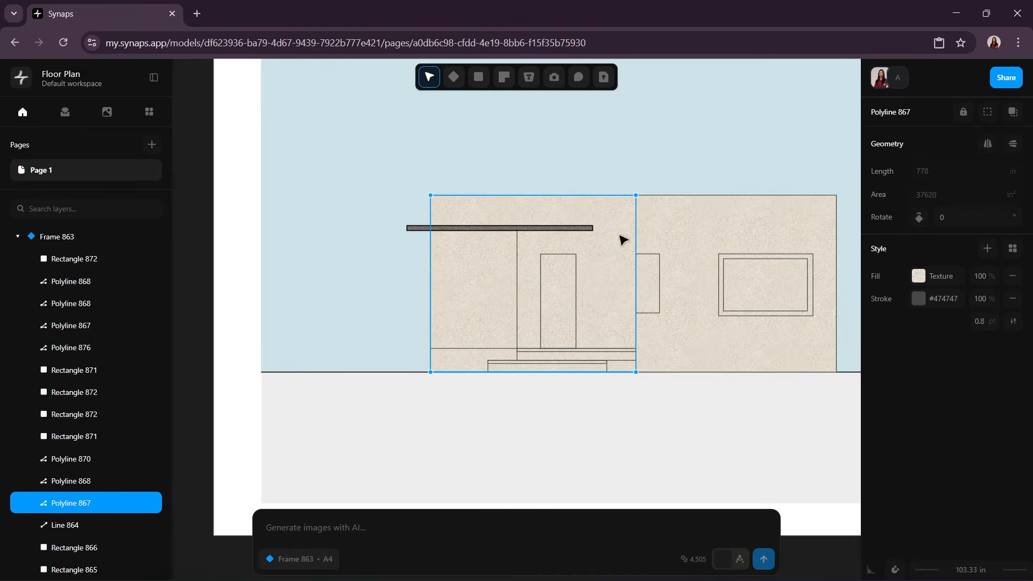
click(918, 298)
click(693, 328)
click(842, 182)
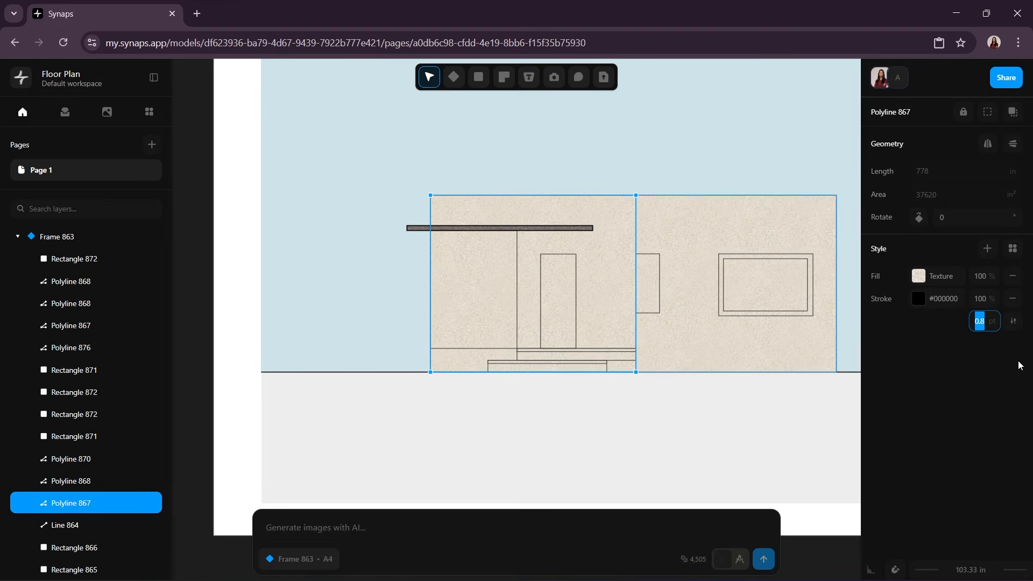
click(734, 434)
Step: Fill the upper entry step's tread with the same dark asphalt texture as the canopy and set its stroke to black
middle_drag(733, 434, 718, 404)
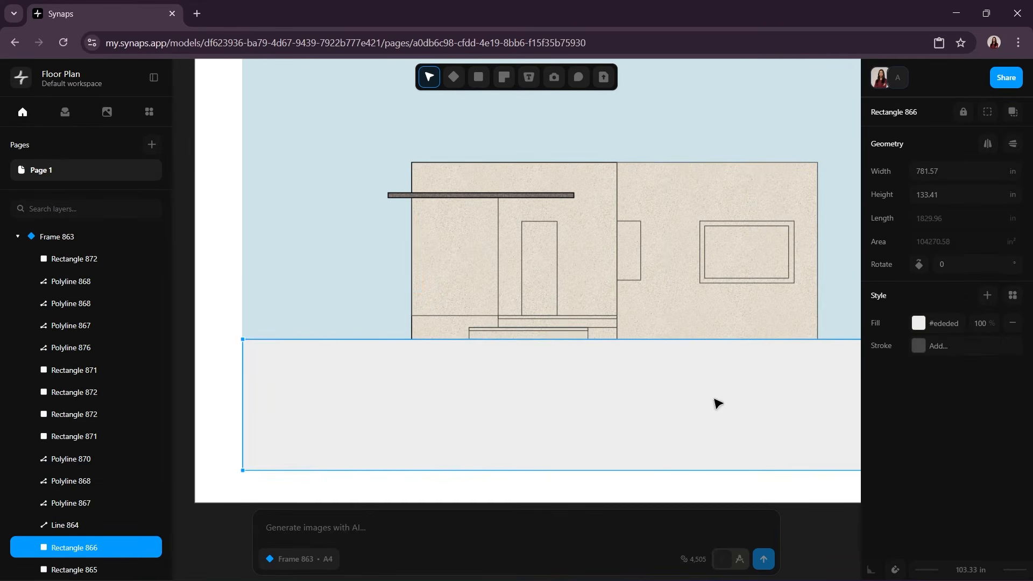
click(538, 329)
scroll(532, 331, up, 5)
click(918, 322)
click(753, 203)
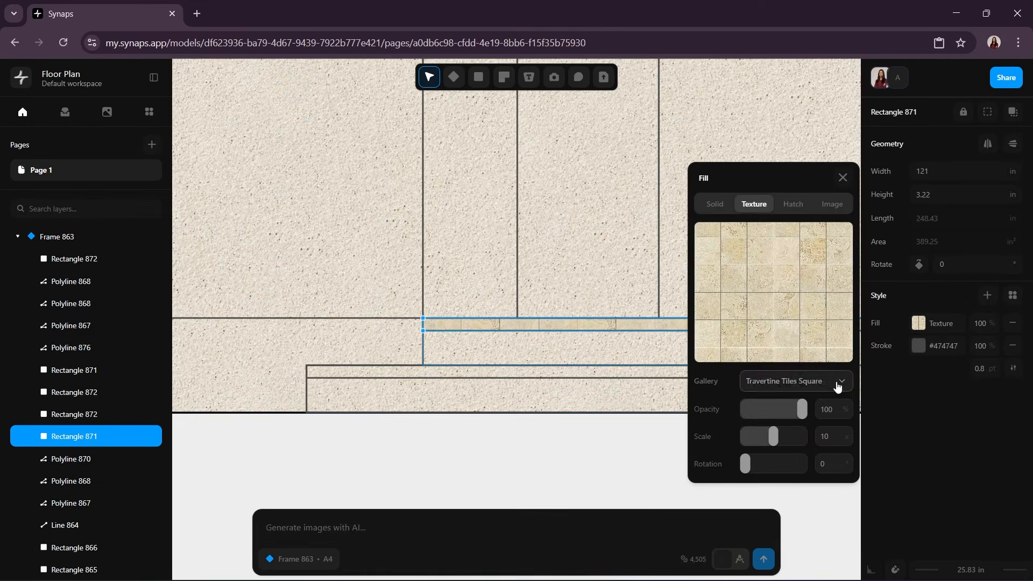
click(796, 380)
click(831, 482)
click(843, 177)
click(918, 345)
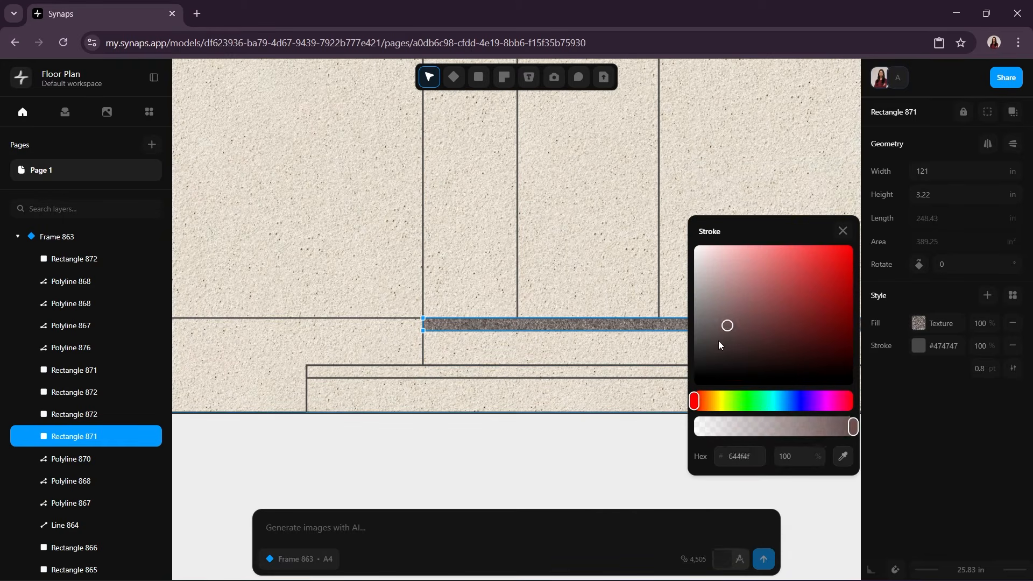
click(694, 380)
click(842, 231)
Step: Give the lower entry step's tread the dark asphalt texture fill and a black #000000 stroke
click(759, 378)
click(917, 323)
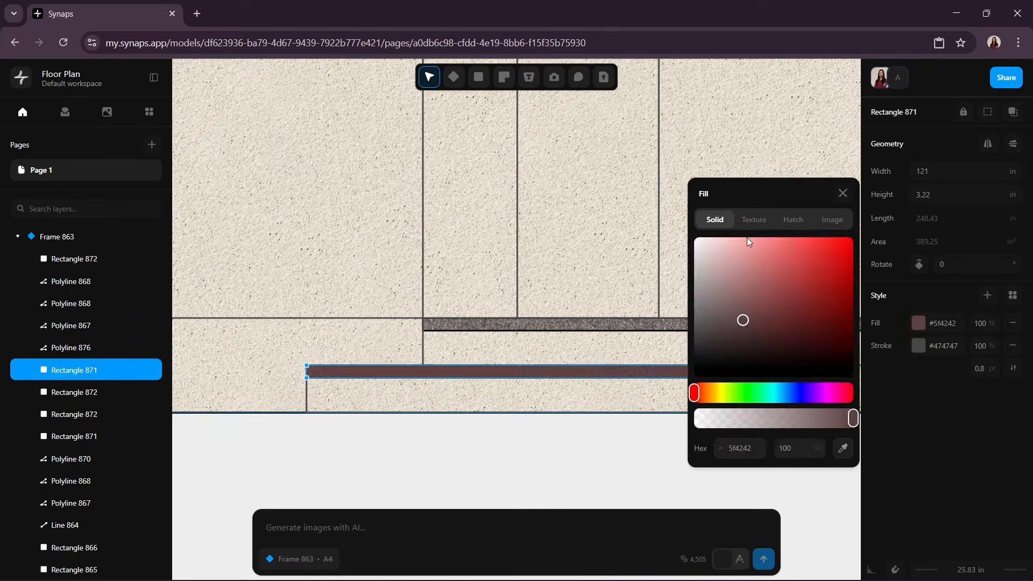
click(753, 219)
click(842, 385)
click(734, 424)
click(915, 383)
click(918, 345)
drag(706, 368, 676, 418)
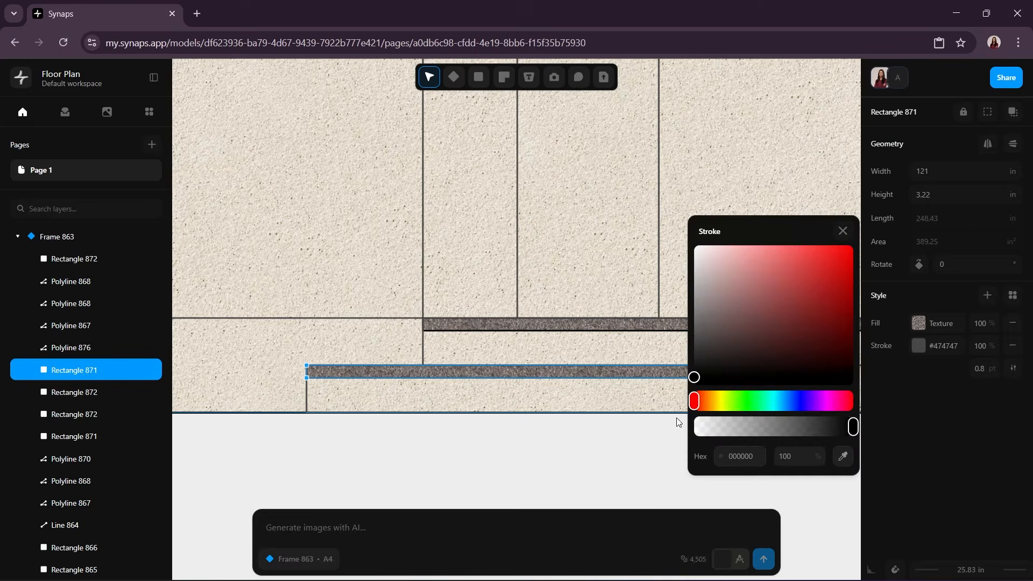
click(808, 490)
click(809, 490)
Step: Fill the outer frame of the right block's window with the dark asphalt texture and make its stroke black
scroll(808, 488, down, 5)
mouse_move(808, 489)
middle_down()
mouse_move(712, 436)
mouse_move(627, 421)
middle_up()
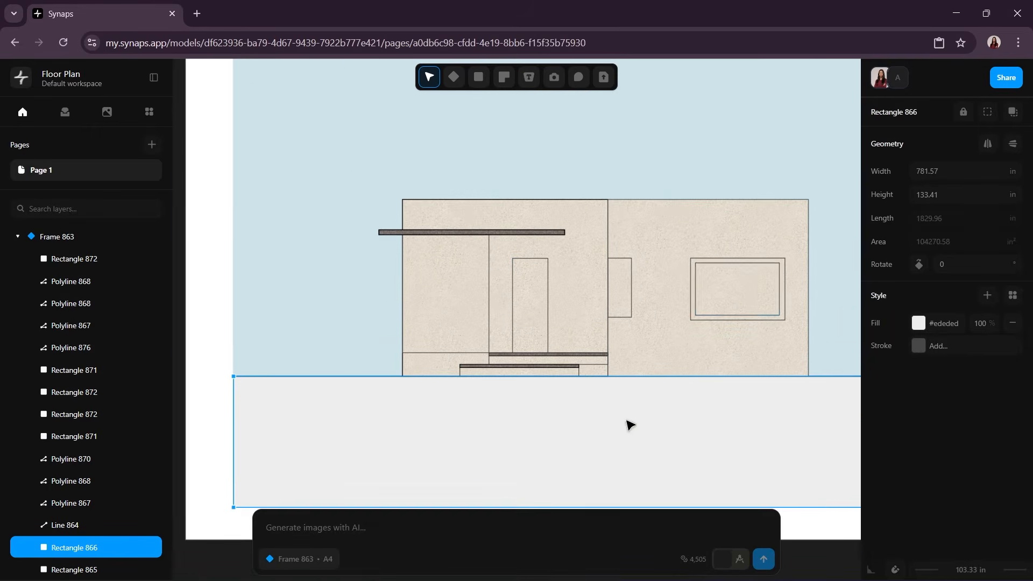
click(806, 272)
scroll(789, 275, up, 5)
click(774, 274)
click(945, 283)
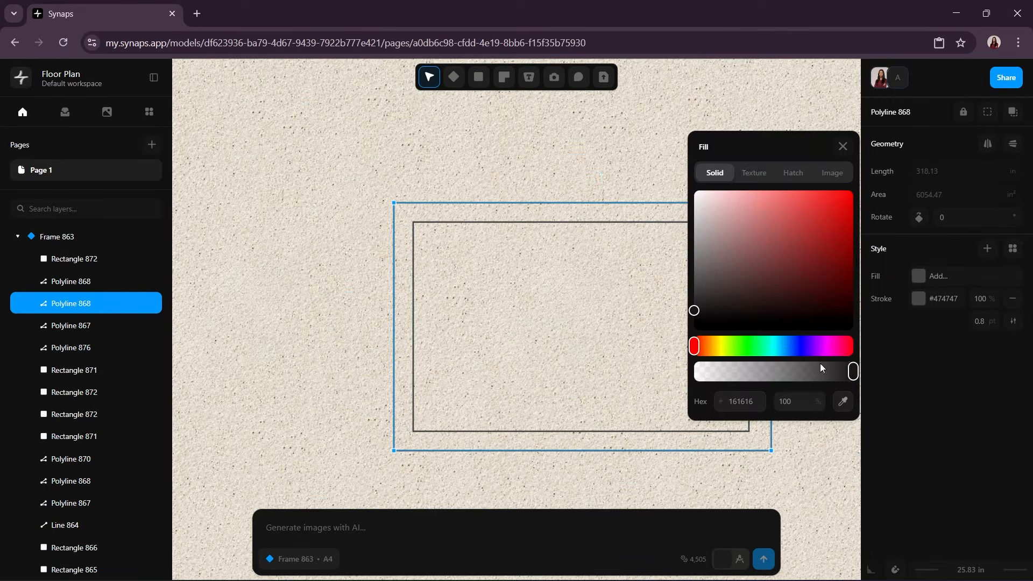
click(753, 157)
click(796, 334)
click(787, 448)
click(918, 298)
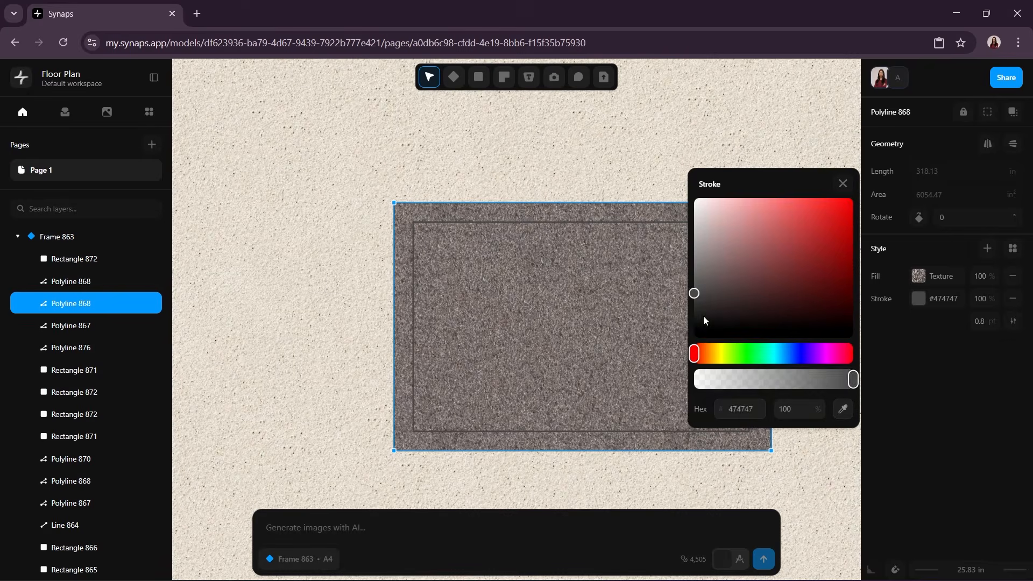
drag(702, 315, 694, 329)
click(846, 185)
Step: Fill the inner glass pane of the right block's window with solid pale blue #e5f3f6
click(750, 328)
click(922, 322)
click(745, 283)
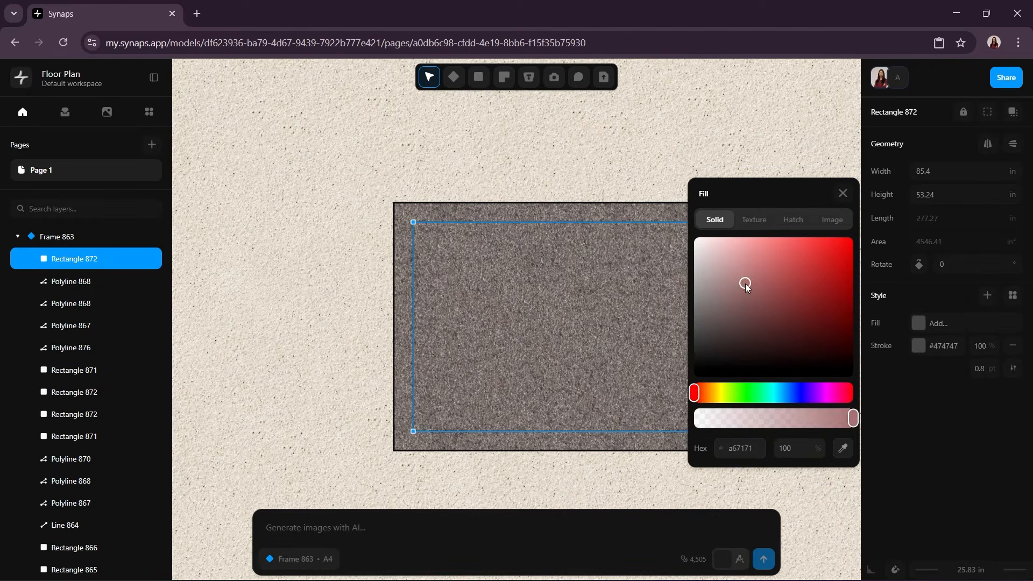
click(777, 395)
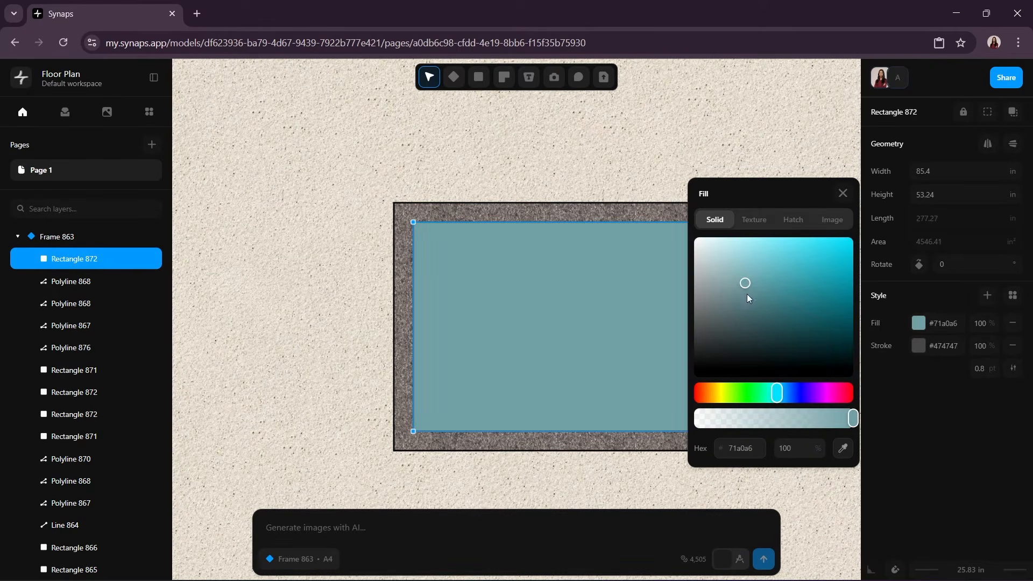
drag(777, 395, 779, 398)
drag(750, 285, 707, 245)
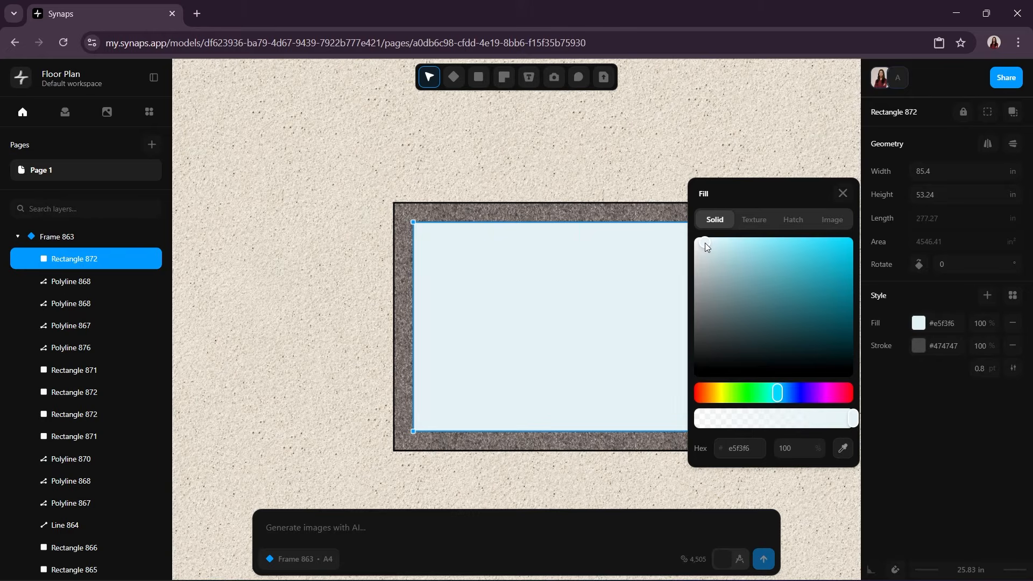
click(842, 193)
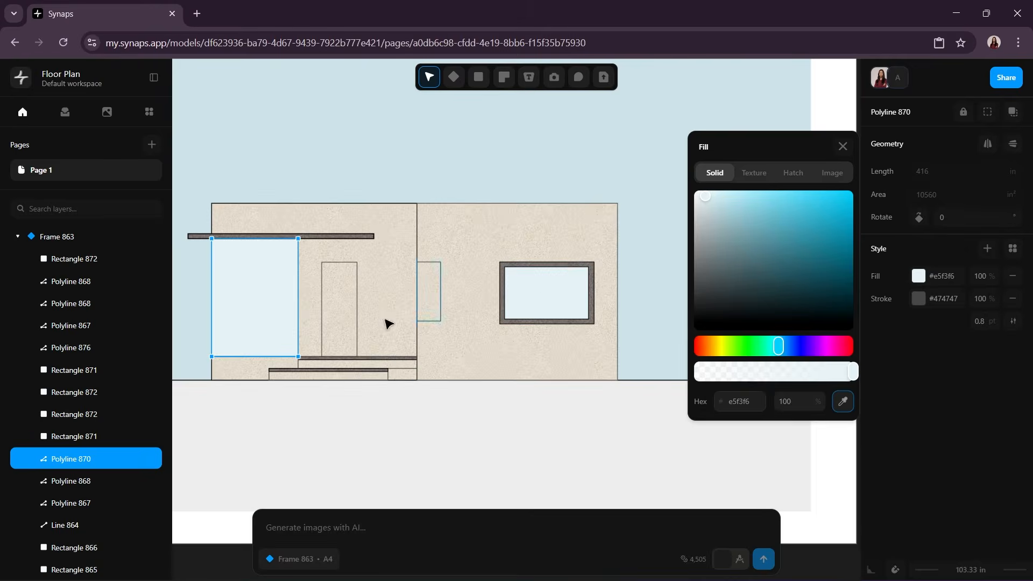
Step: Fill the narrow window between the two blocks with the pale blue sampled from the right window's glass
click(409, 434)
click(440, 263)
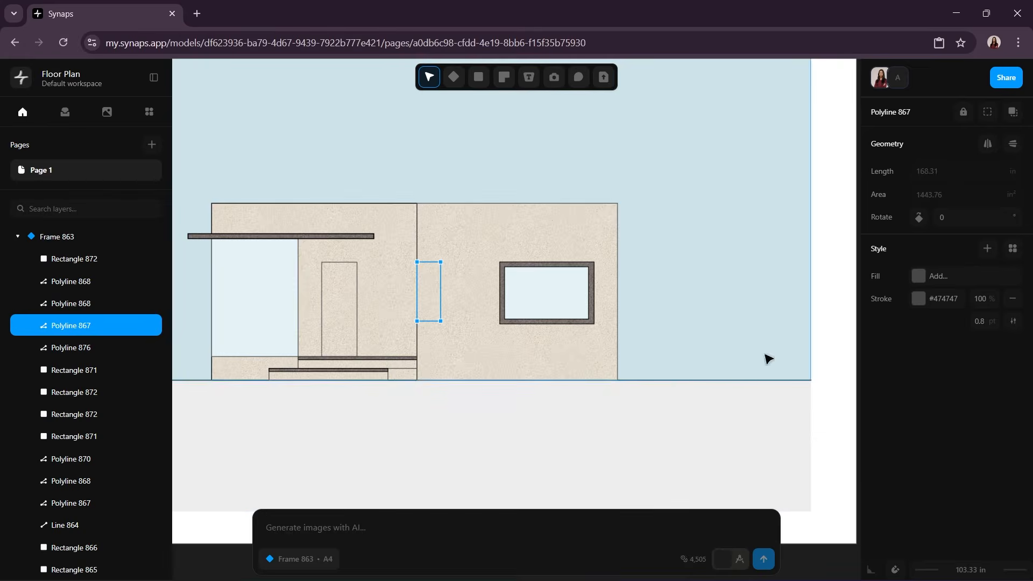
click(917, 280)
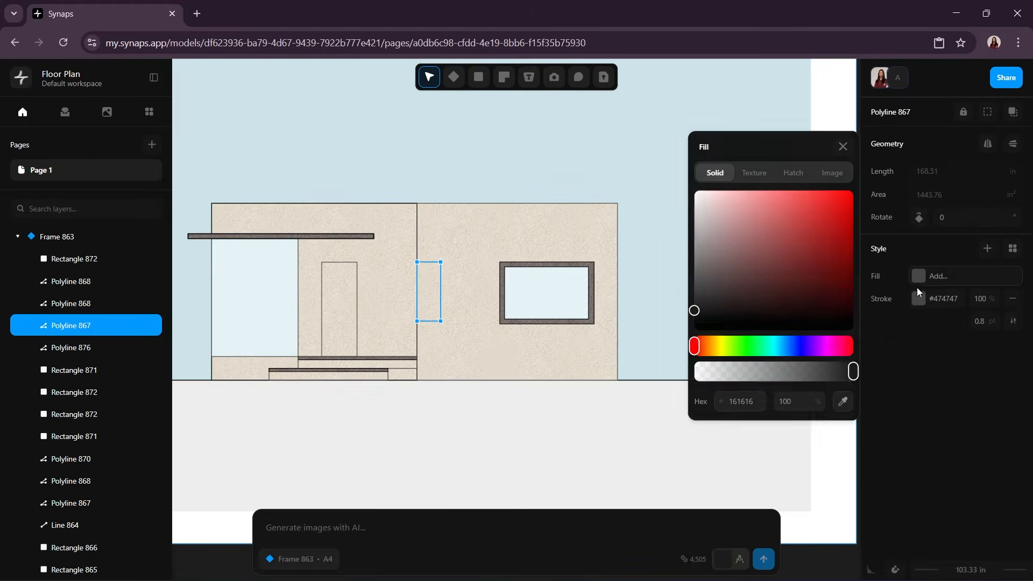
click(840, 405)
click(540, 290)
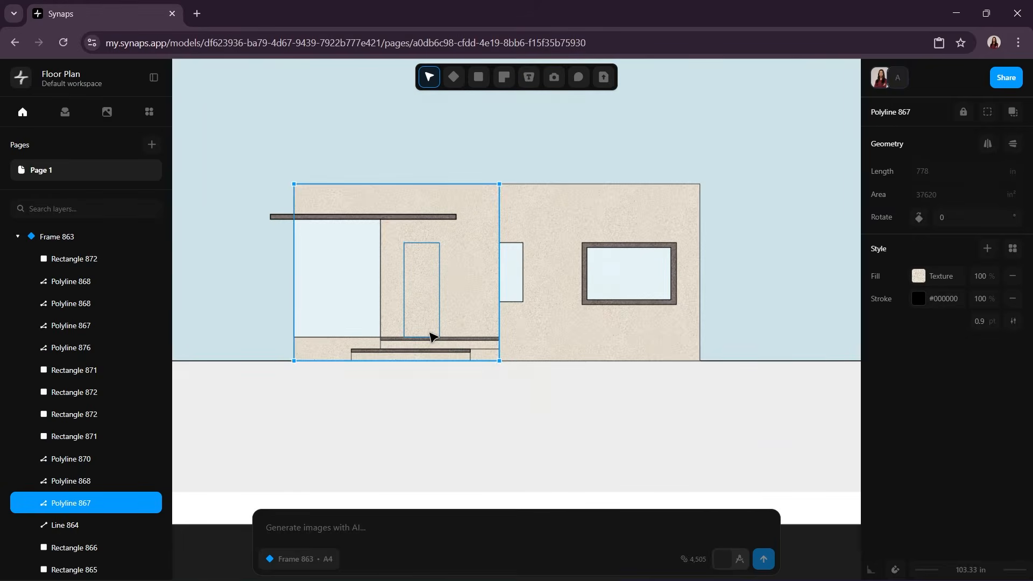
Step: Select the door outline above the entry steps and open its fill for editing
scroll(432, 333, up, 5)
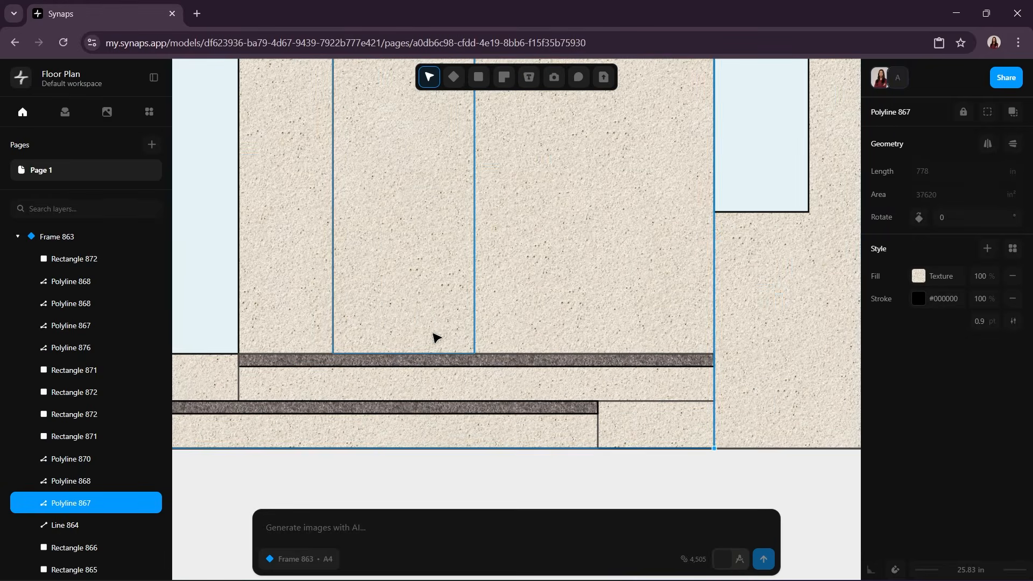
click(479, 342)
scroll(583, 336, down, 5)
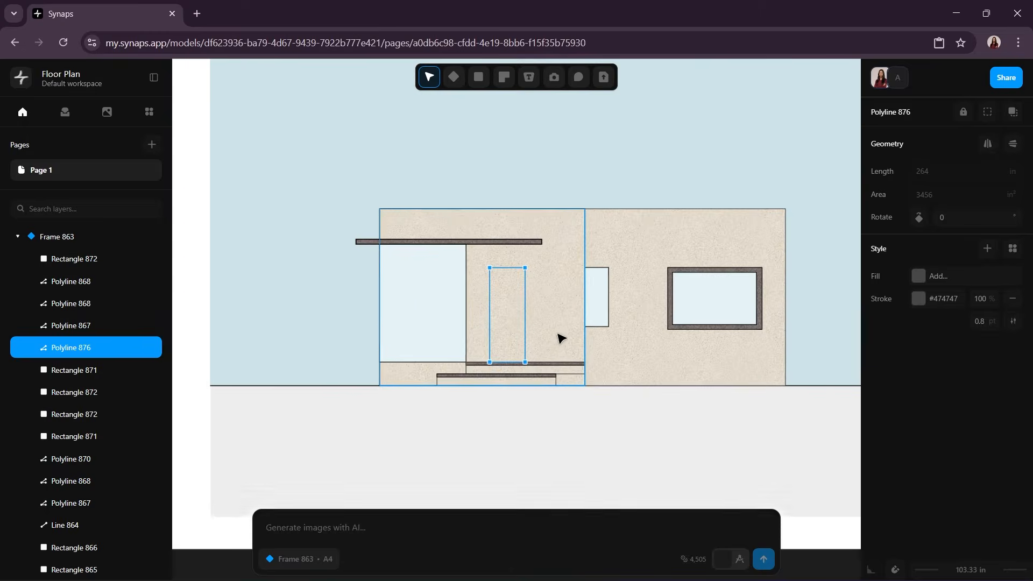
click(919, 276)
click(753, 158)
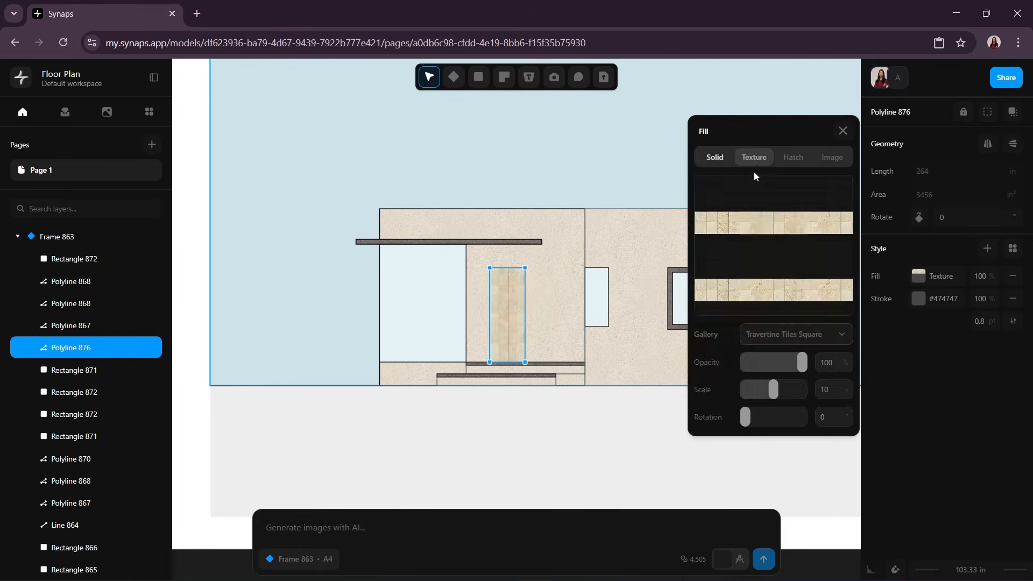
click(777, 334)
scroll(776, 419, down, 2)
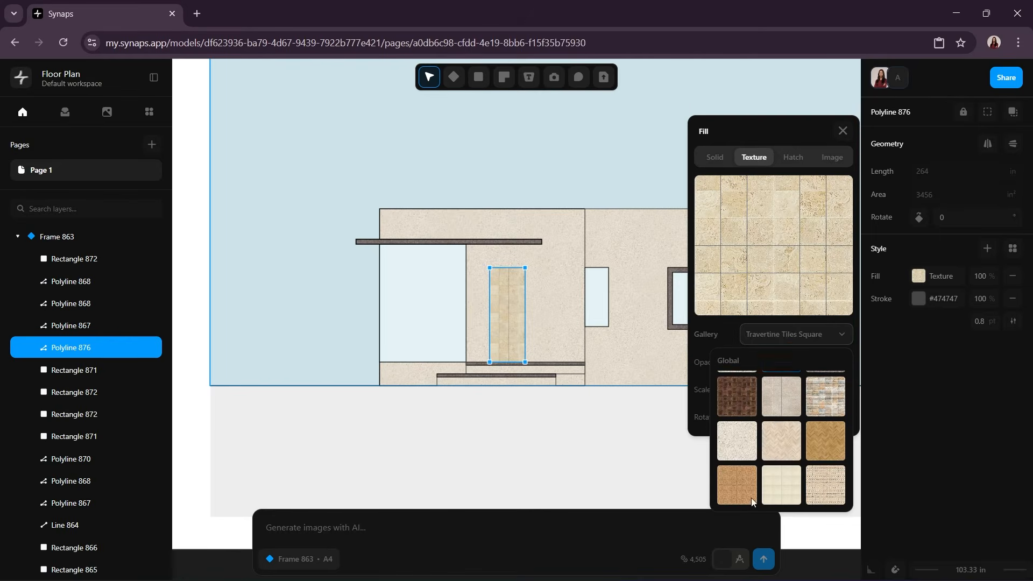
Step: Upload the oak-wood-textured-design-background image, use it as the door's image fill and raise its scale
click(826, 157)
click(775, 246)
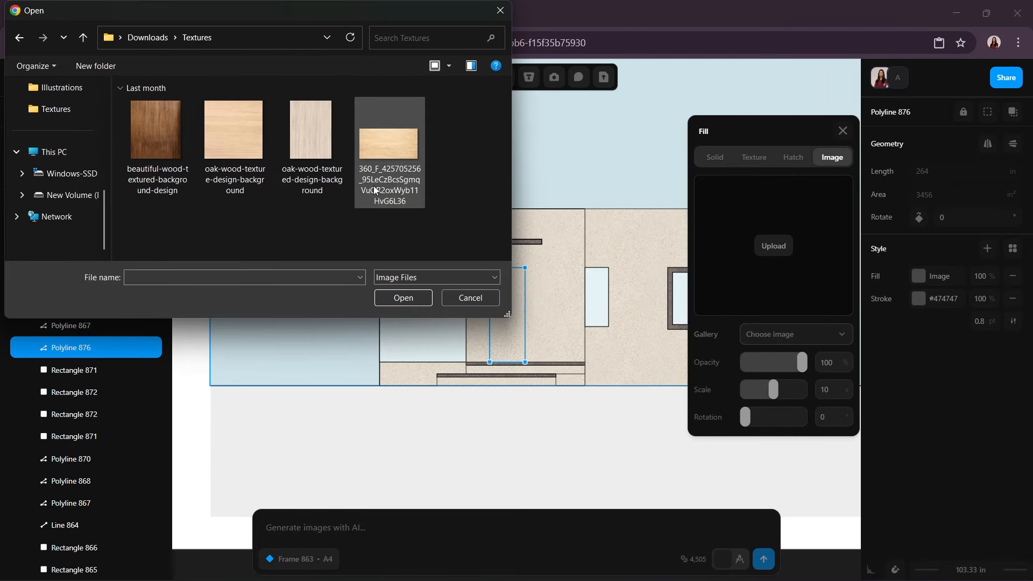
click(300, 138)
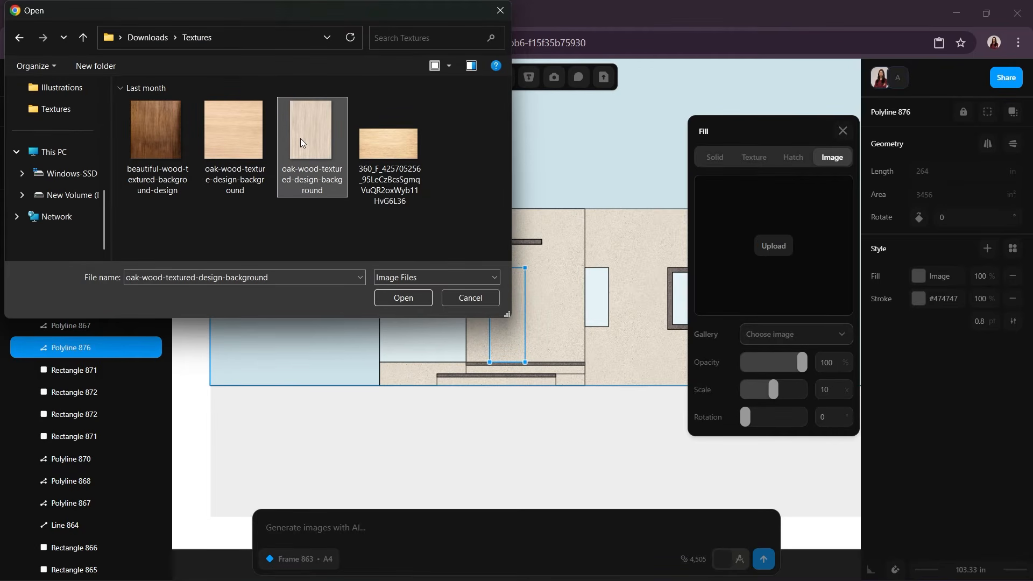
click(400, 298)
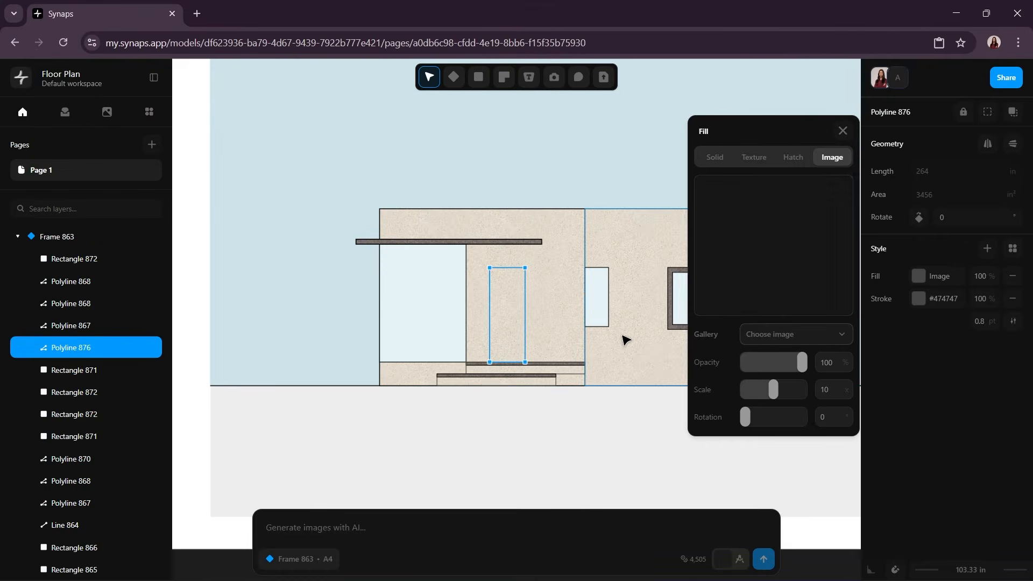
click(796, 334)
click(741, 431)
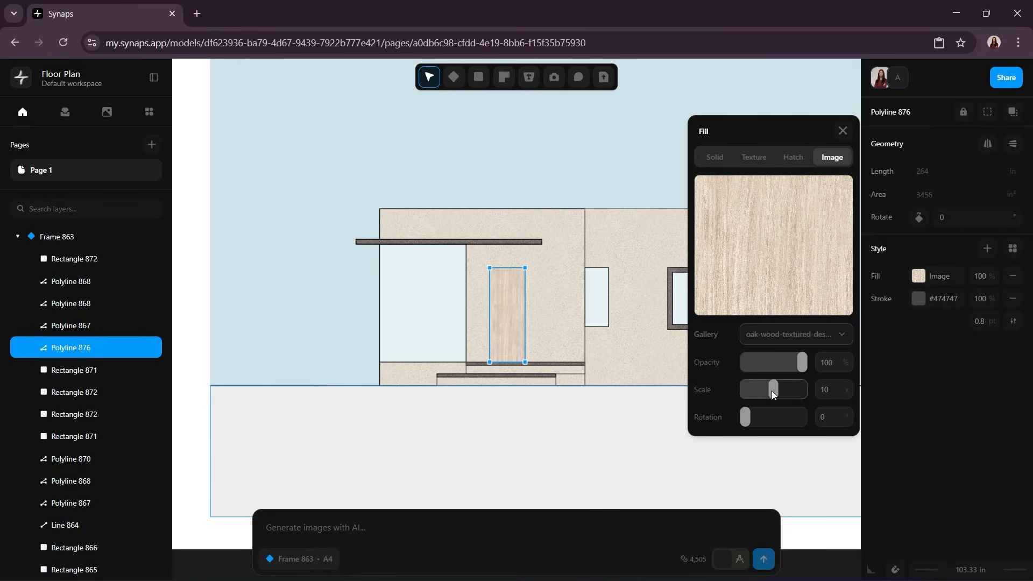
drag(771, 390, 796, 392)
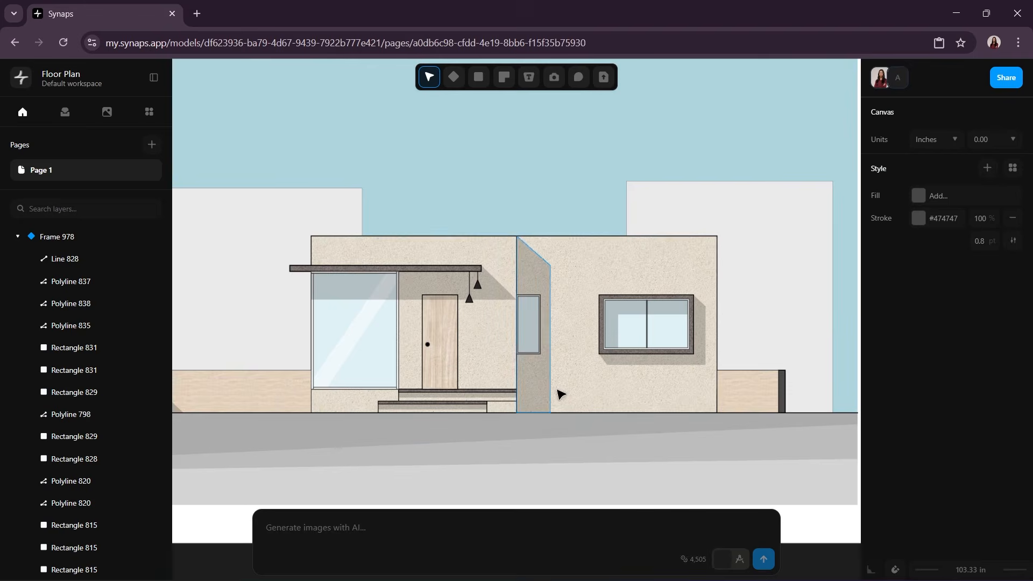
Step: Add the yellow-leaved tree cutout from the library, scale it down and stand it on the ground line by the left fence
mouse_move(489, 428)
middle_down()
mouse_move(606, 422)
mouse_move(454, 416)
mouse_move(514, 452)
mouse_move(511, 442)
middle_up()
click(66, 112)
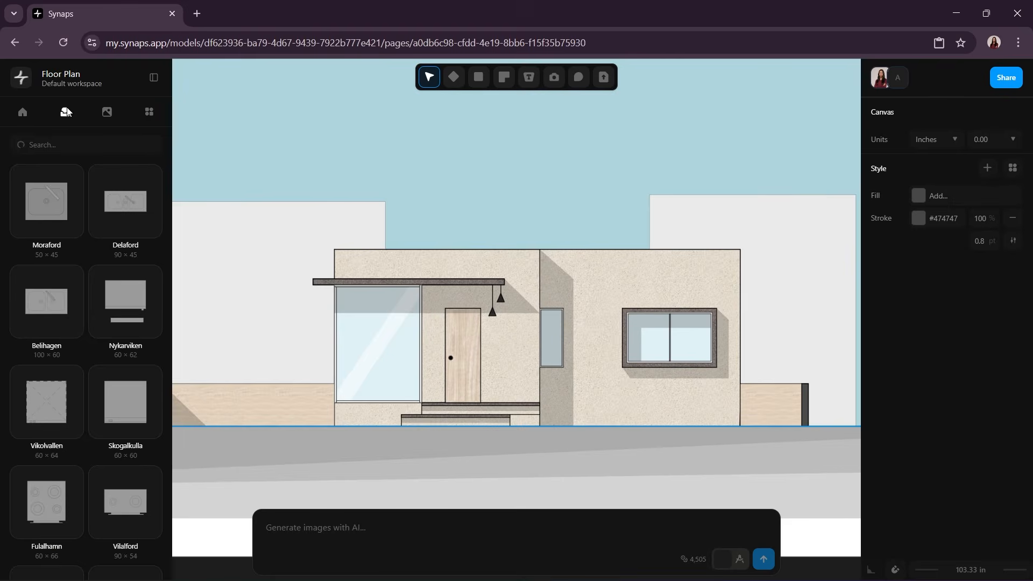
click(146, 111)
scroll(95, 204, down, 5)
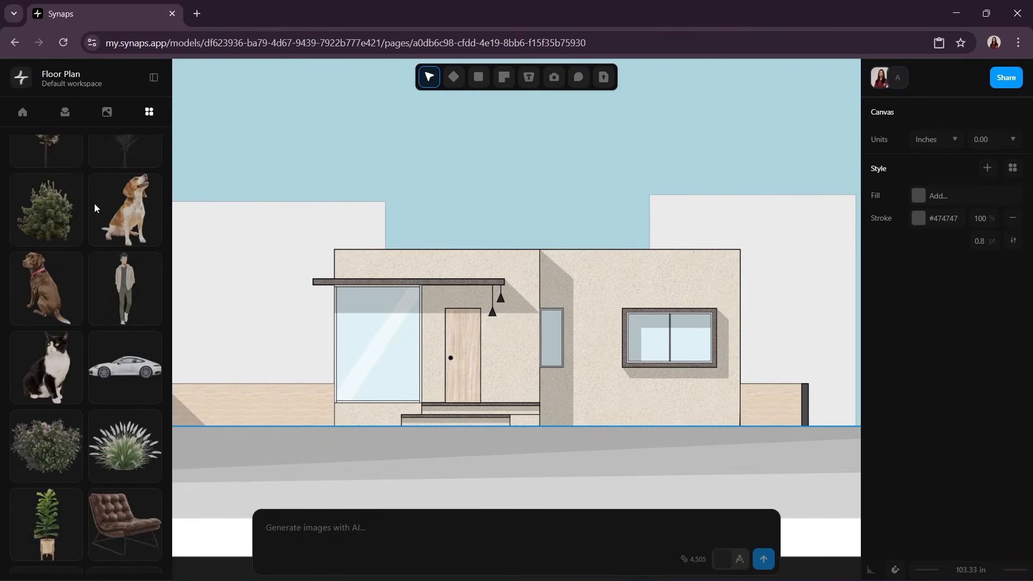
scroll(95, 203, up, 4)
drag(55, 340, 270, 399)
middle_drag(270, 399, 391, 386)
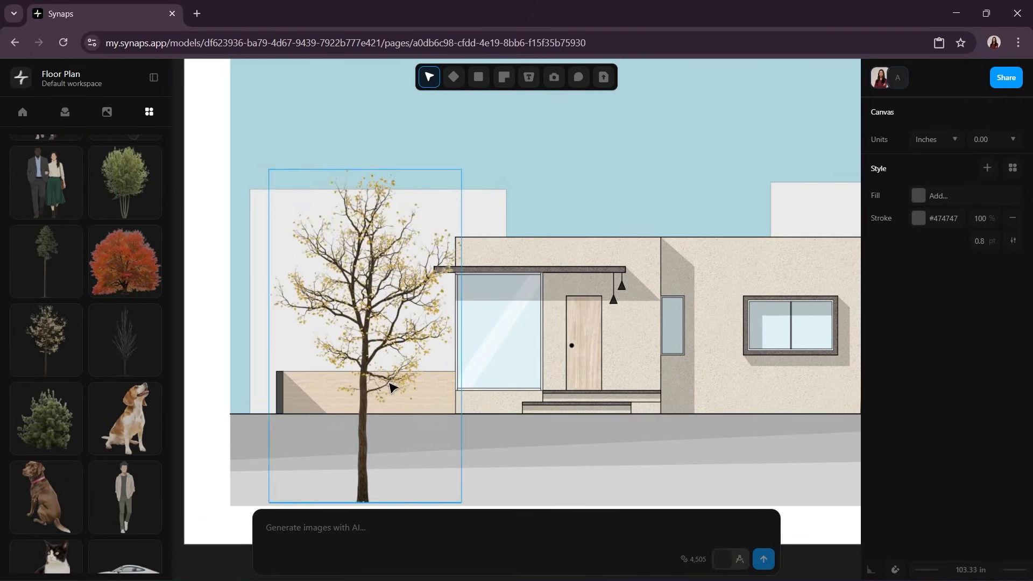
drag(391, 386, 352, 298)
drag(230, 82, 249, 114)
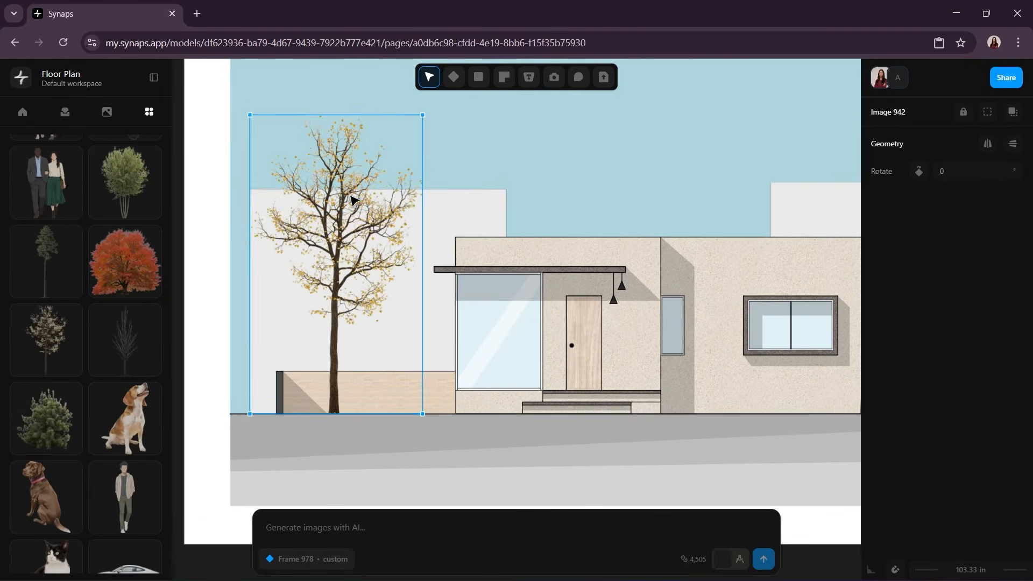
drag(350, 194, 332, 192)
Step: Duplicate the tree, shrink the copy and place it on the ground line between the first tree and the house
key(ctrl+c)
key(ctrl+v)
drag(468, 337, 418, 258)
drag(470, 115, 431, 182)
drag(382, 252, 412, 251)
click(584, 374)
Step: Copy the smaller tree and place the duplicate on the ground line in front of the right fence
scroll(435, 364, down, 5)
scroll(499, 359, up, 5)
click(215, 300)
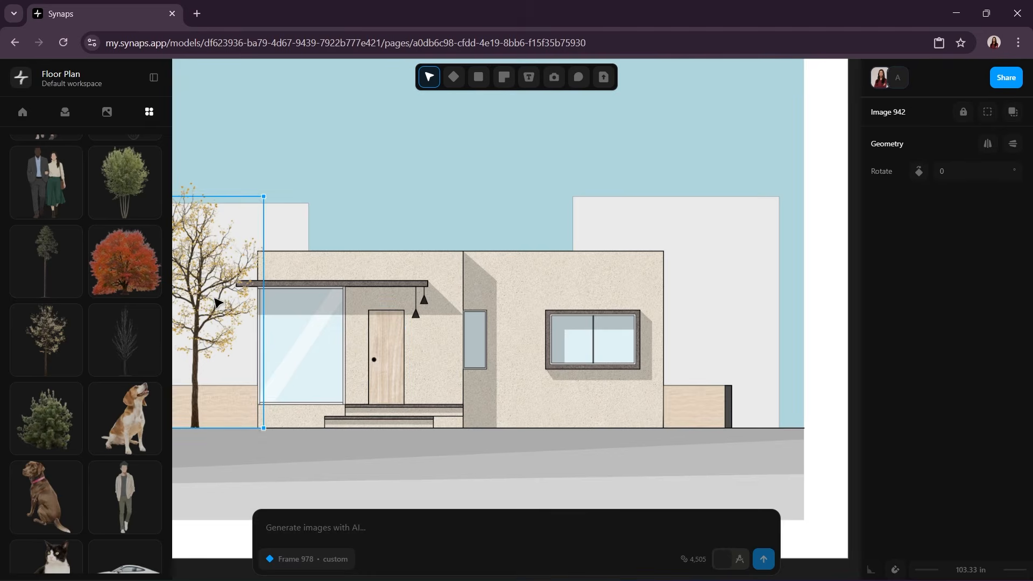
key(ctrl+c)
key(ctrl+v)
drag(285, 396, 706, 295)
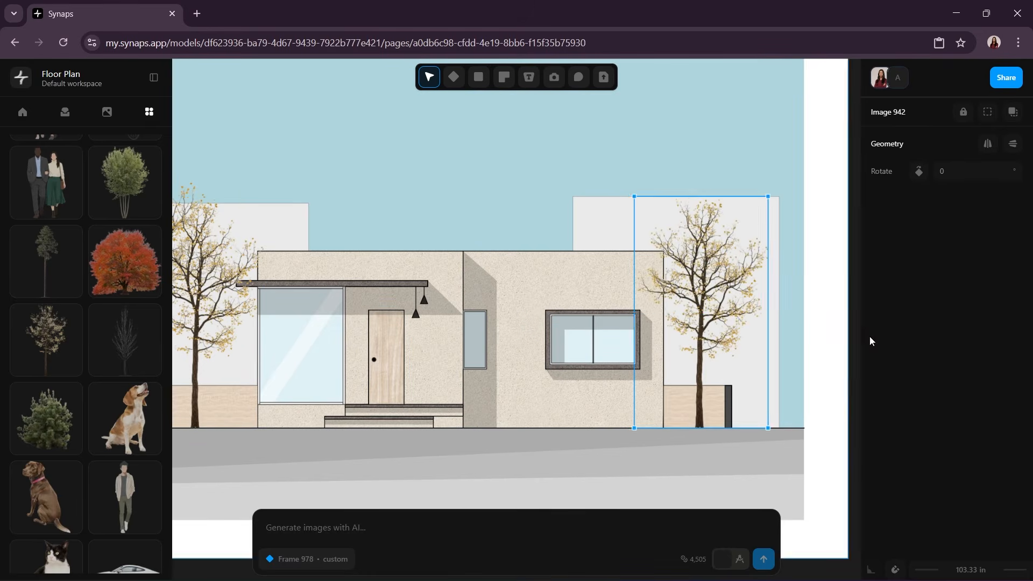
key(Escape)
Step: Add the ornamental grass cutout, scale it down and set it on the ground line at the house's right corner
scroll(127, 344, down, 4)
drag(125, 451, 635, 413)
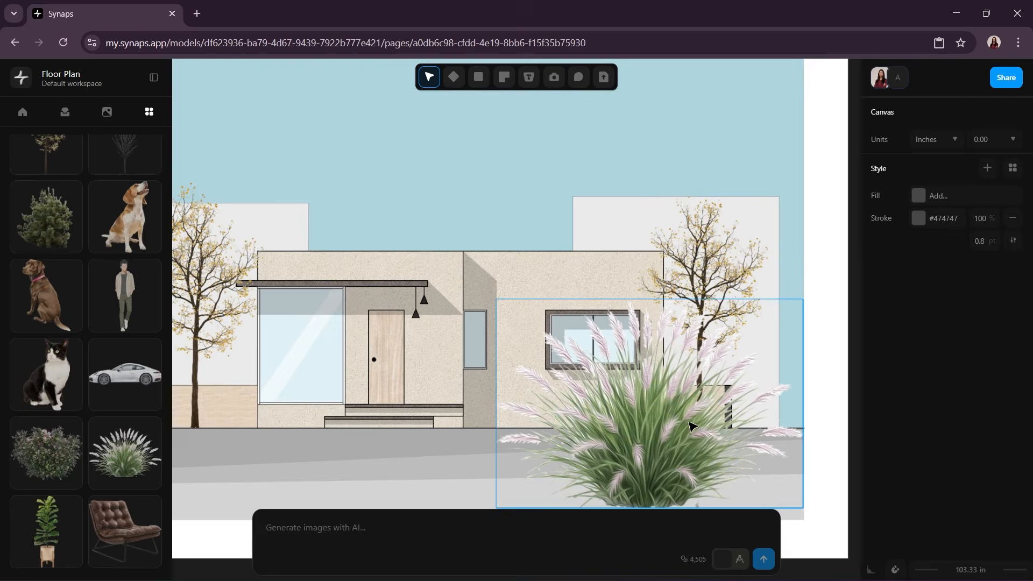
drag(802, 296, 599, 438)
drag(558, 473, 667, 419)
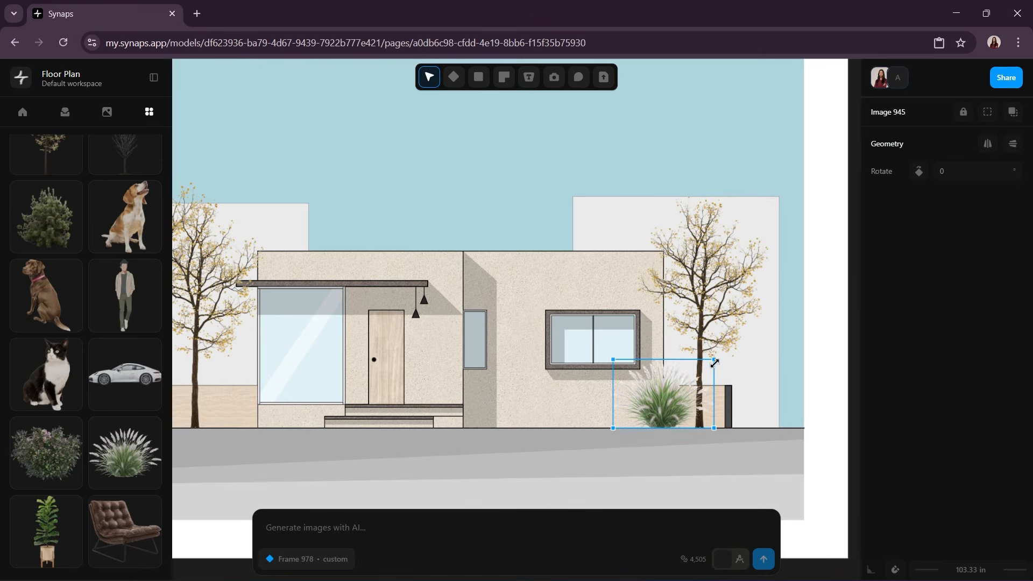
drag(714, 359, 671, 408)
Step: Duplicate the ornamental grass beside the original at the house's right corner
key(ctrl+c)
key(ctrl+v)
click(841, 394)
Step: Add the cutout of a couple carrying a child, scale it down and stand it between the two left trees
scroll(720, 447, left, 5)
scroll(719, 447, down, 1)
middle_drag(715, 443, 673, 470)
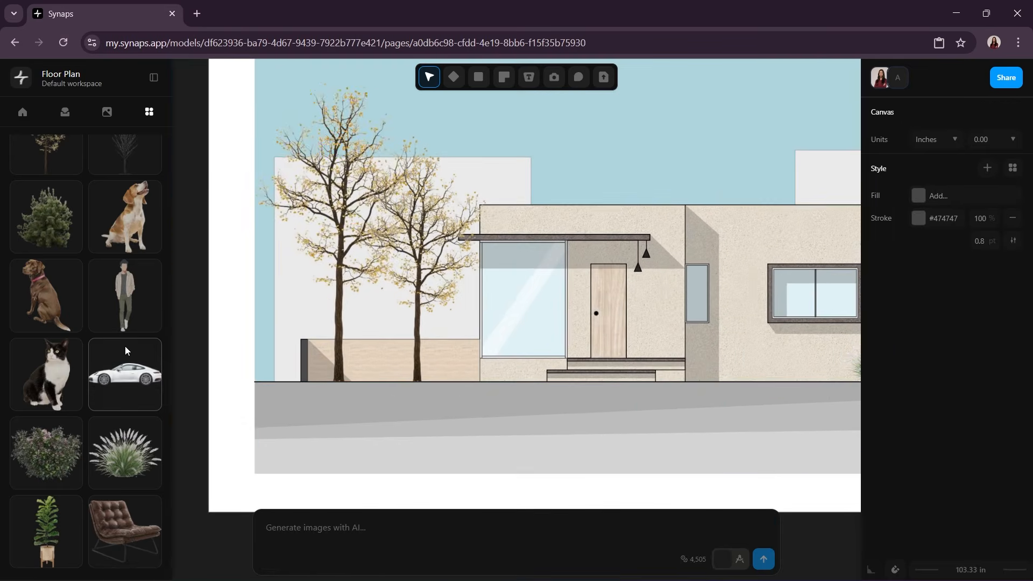
scroll(125, 348, up, 12)
scroll(126, 348, down, 7)
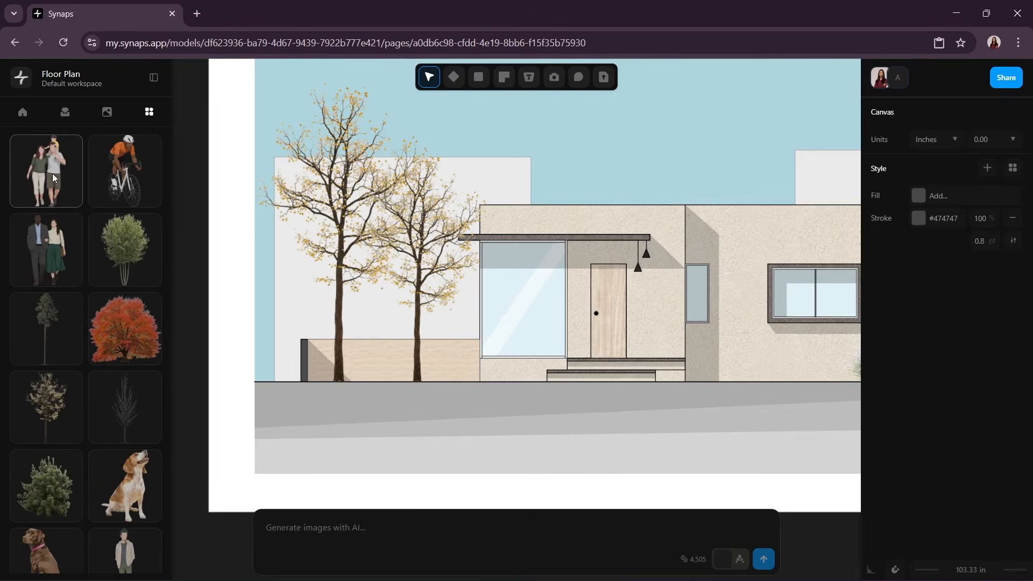
drag(53, 174, 383, 302)
drag(498, 115, 662, 262)
drag(643, 300, 386, 324)
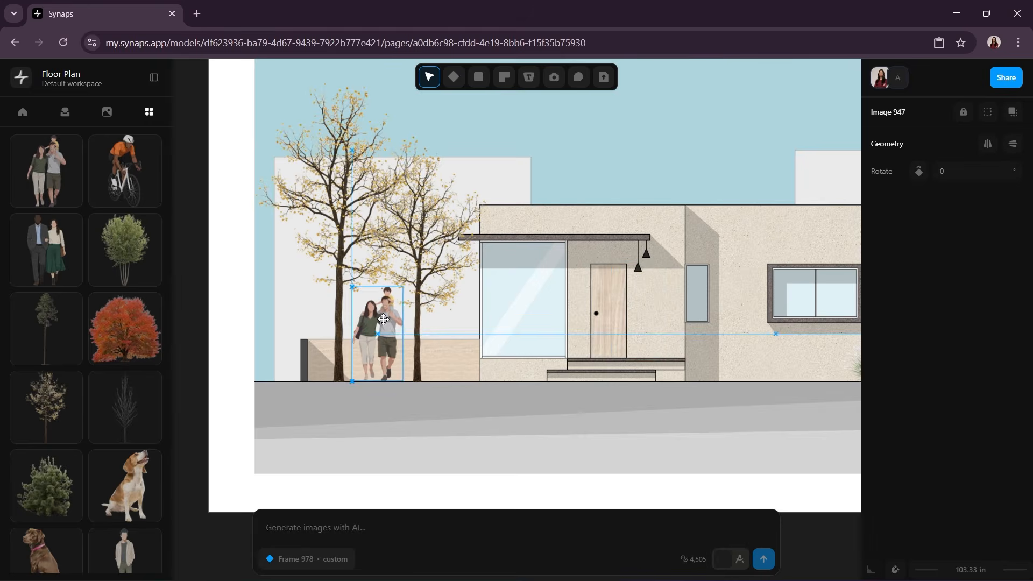
Step: Add the cutout of the walking red-haired woman, scale it down and stand it on the ground line left of the right window
click(662, 447)
middle_drag(662, 447, 461, 434)
scroll(92, 389, down, 3)
scroll(92, 388, down, 3)
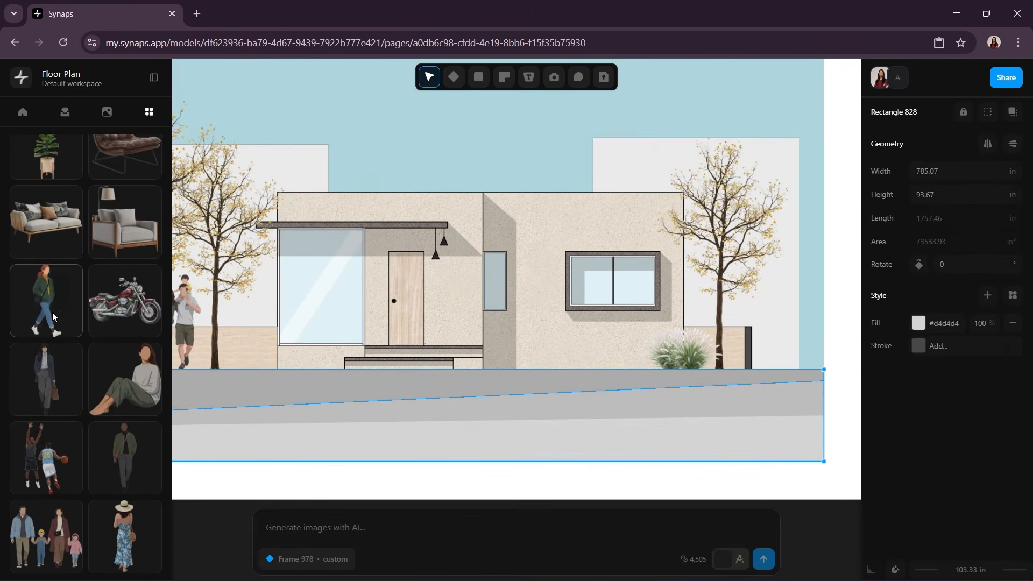
drag(53, 312, 538, 301)
drag(630, 104, 445, 427)
drag(425, 463, 578, 321)
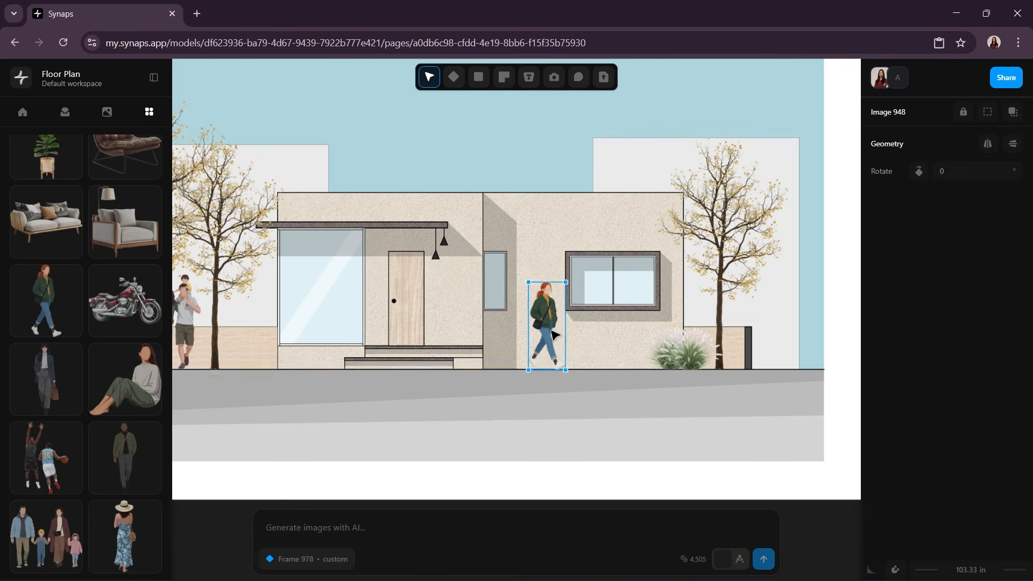
click(409, 408)
Step: Add the cutout of the man in the olive jacket, scale it down and stand it on the ground line beyond the right fence
drag(125, 457, 786, 286)
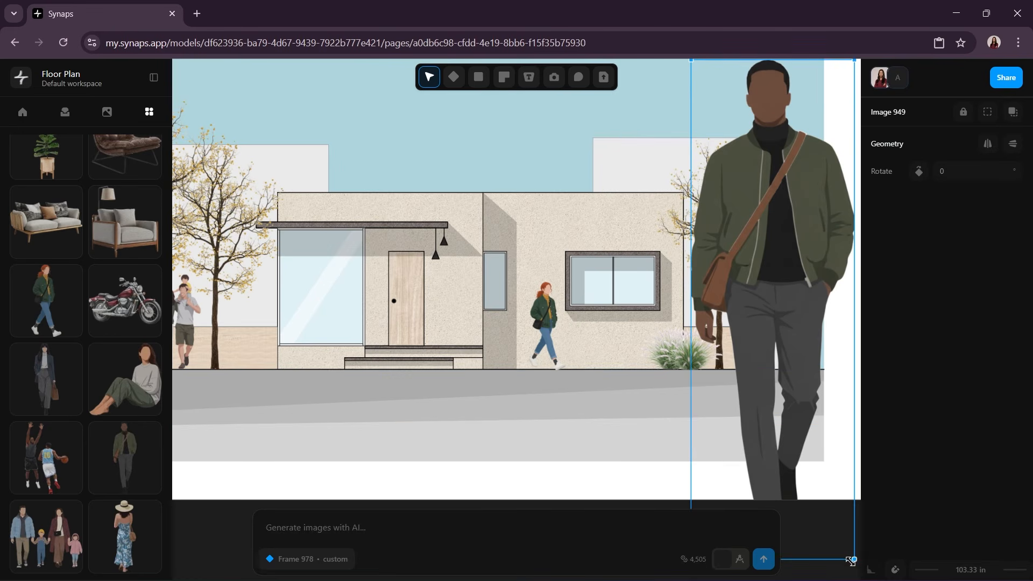
drag(851, 561, 771, 321)
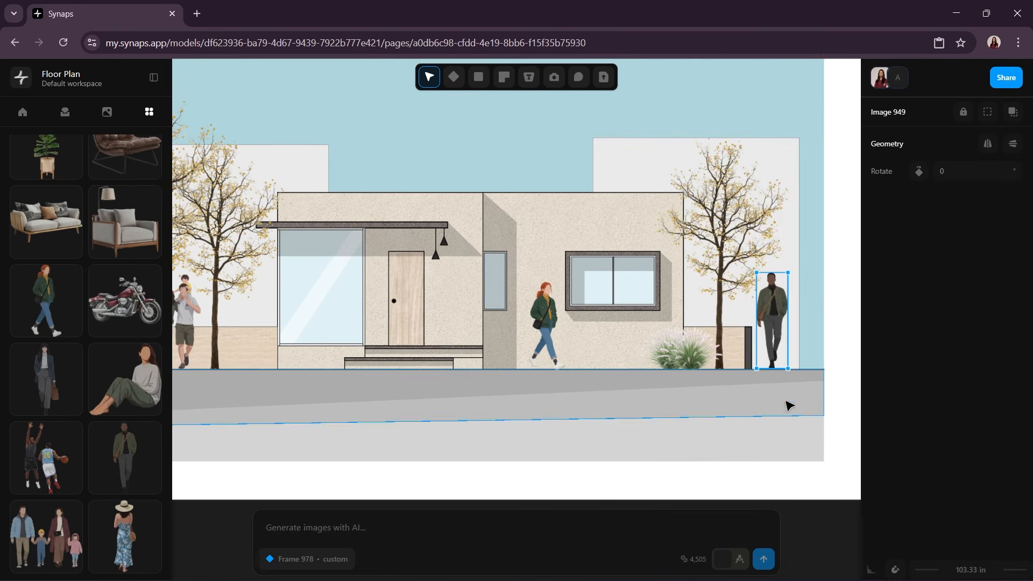
click(821, 437)
middle_drag(434, 421, 510, 440)
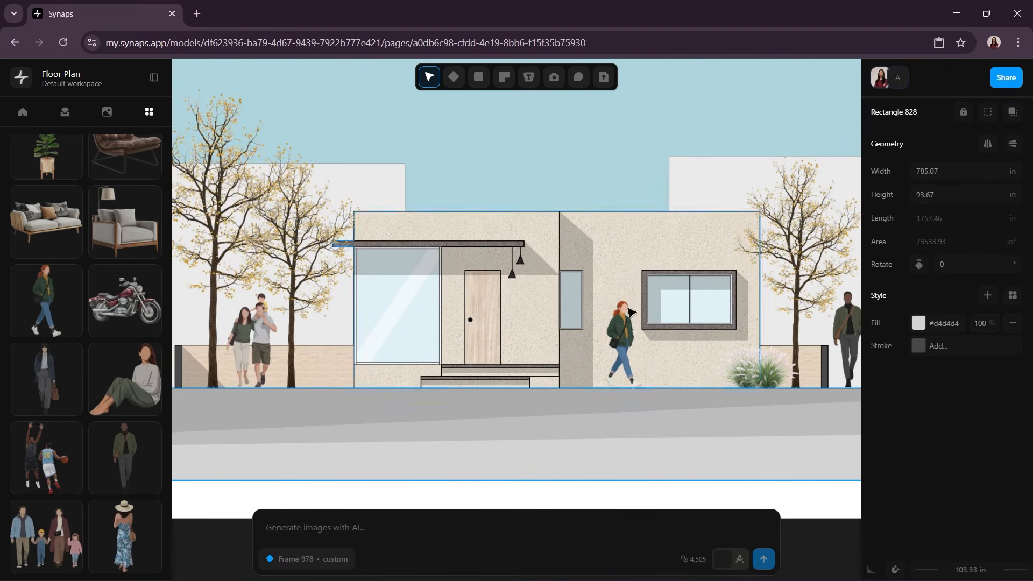
click(629, 503)
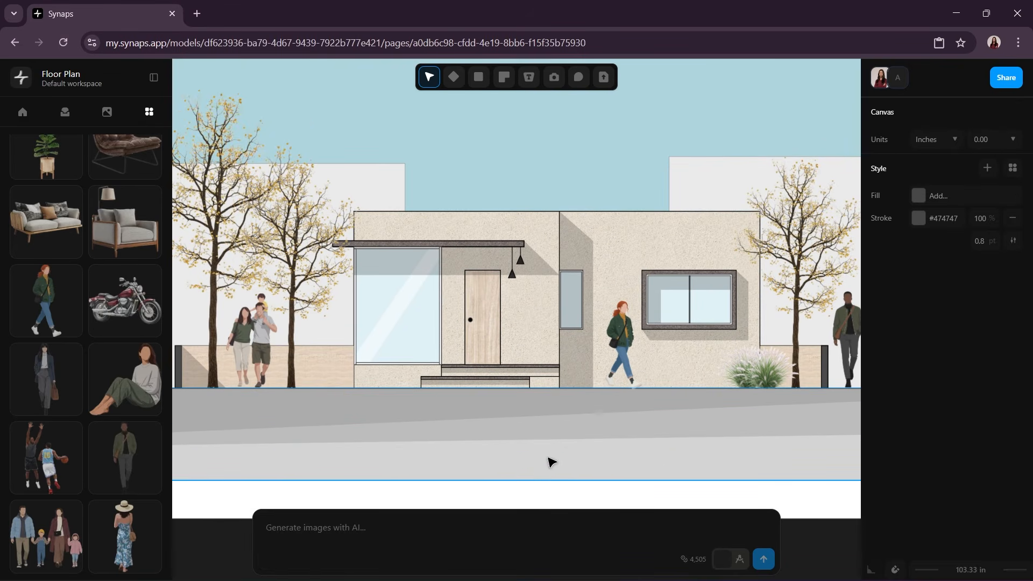
scroll(527, 471, down, 2)
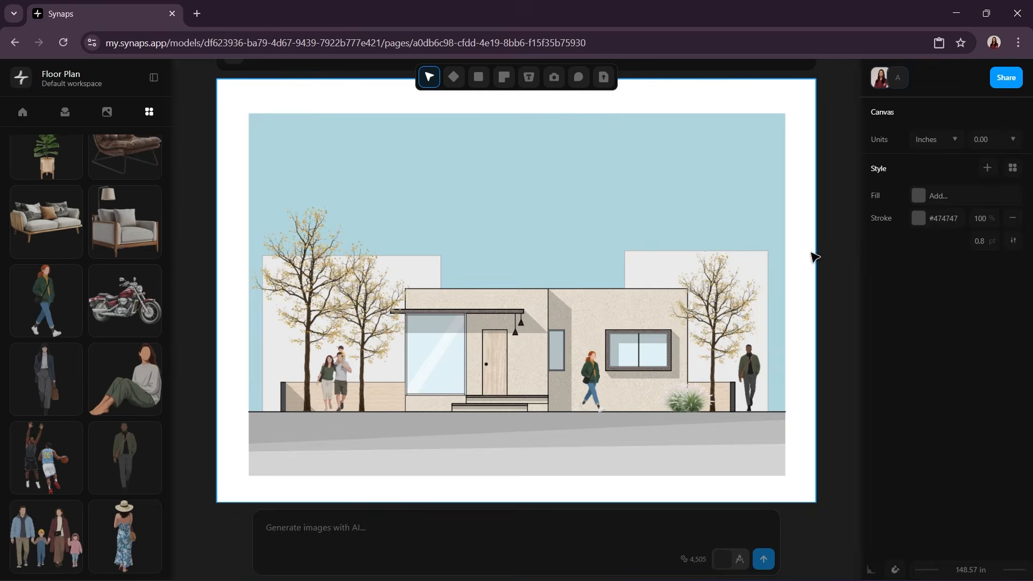
Step: Draw a sun circle of about 25 in radius in the sky above the two left trees
click(478, 77)
click(478, 123)
click(358, 204)
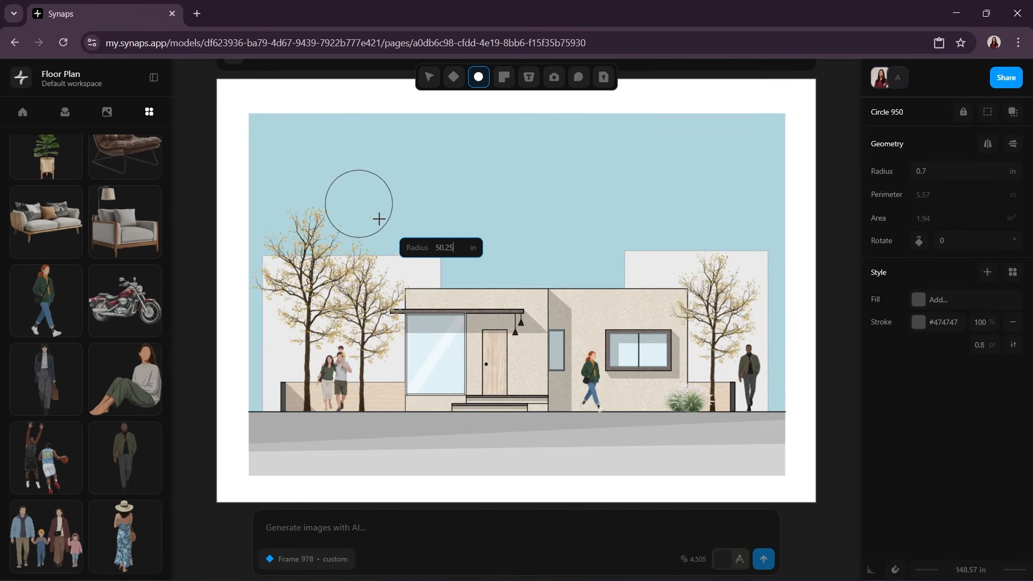
click(375, 218)
Step: Give the sun circle an orange #dea164 fill without a stroke and shift it slightly left
click(918, 300)
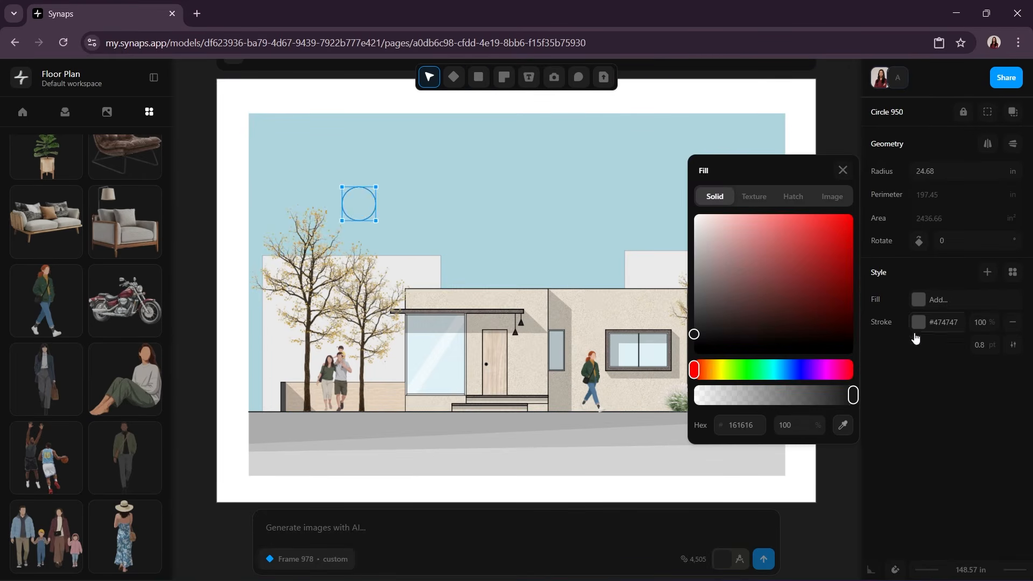
drag(712, 367, 708, 369)
mouse_move(779, 237)
mouse_down()
mouse_move(752, 222)
mouse_move(776, 240)
mouse_up()
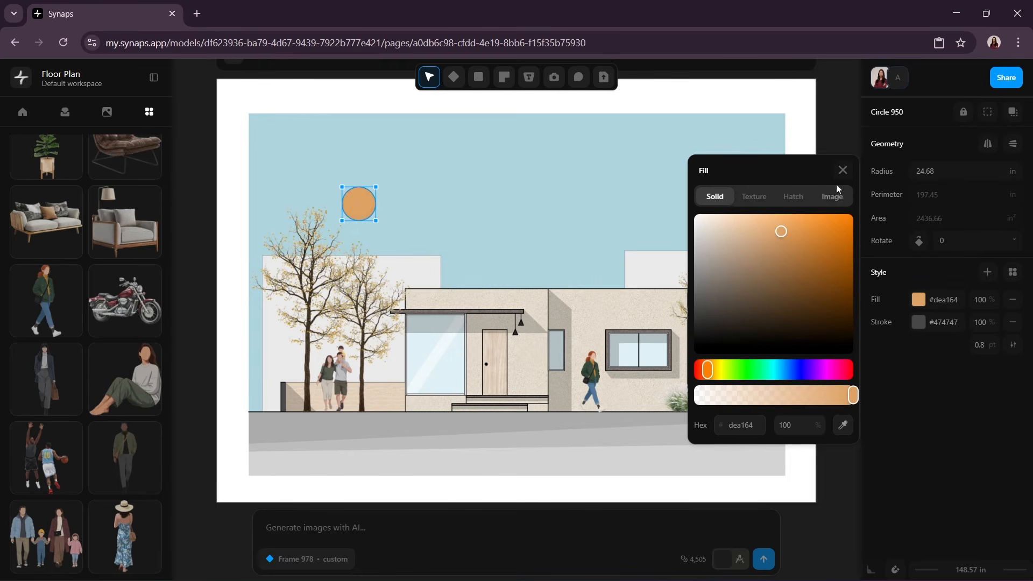
click(842, 170)
click(1010, 323)
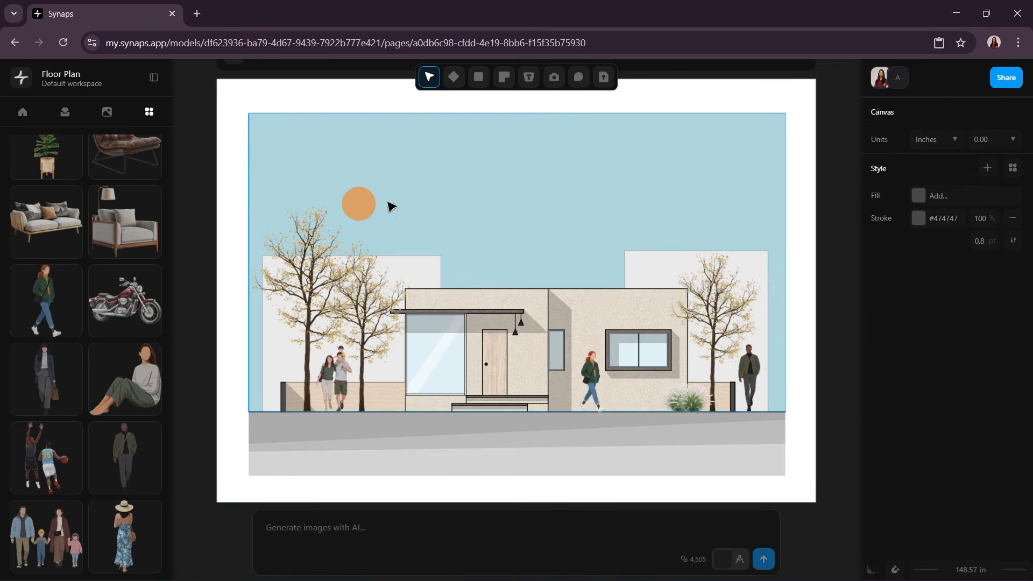
drag(365, 198, 357, 206)
click(834, 219)
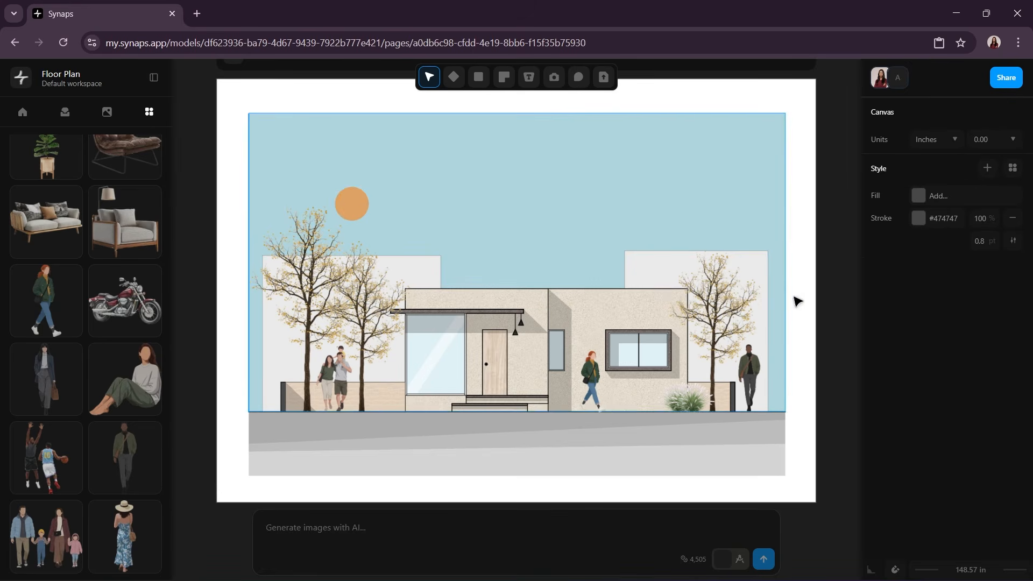
Step: Import the clouds PNG from Downloads, scale it down and place it in the sky overlapping the sun
click(604, 77)
click(61, 152)
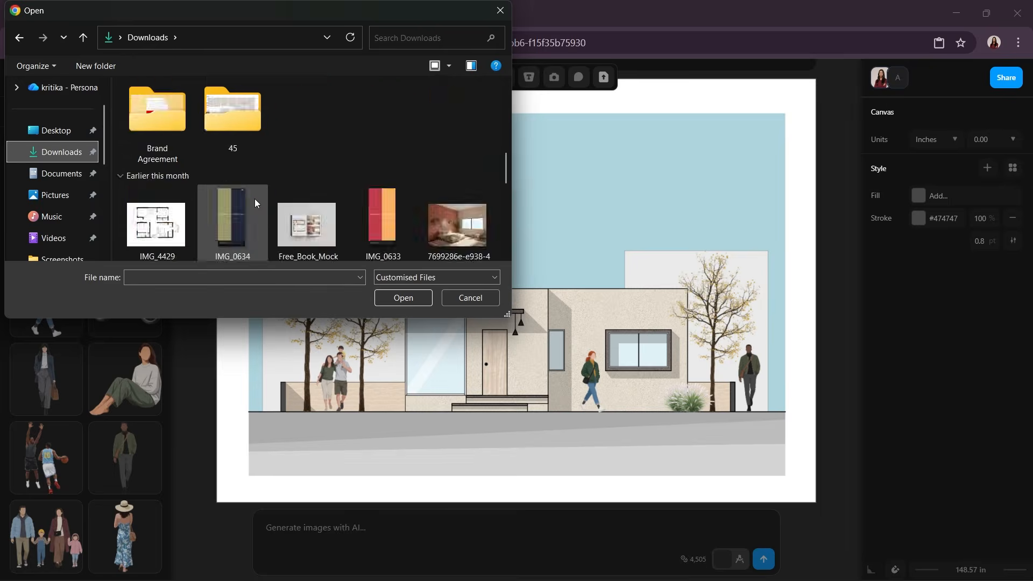
click(157, 207)
click(409, 298)
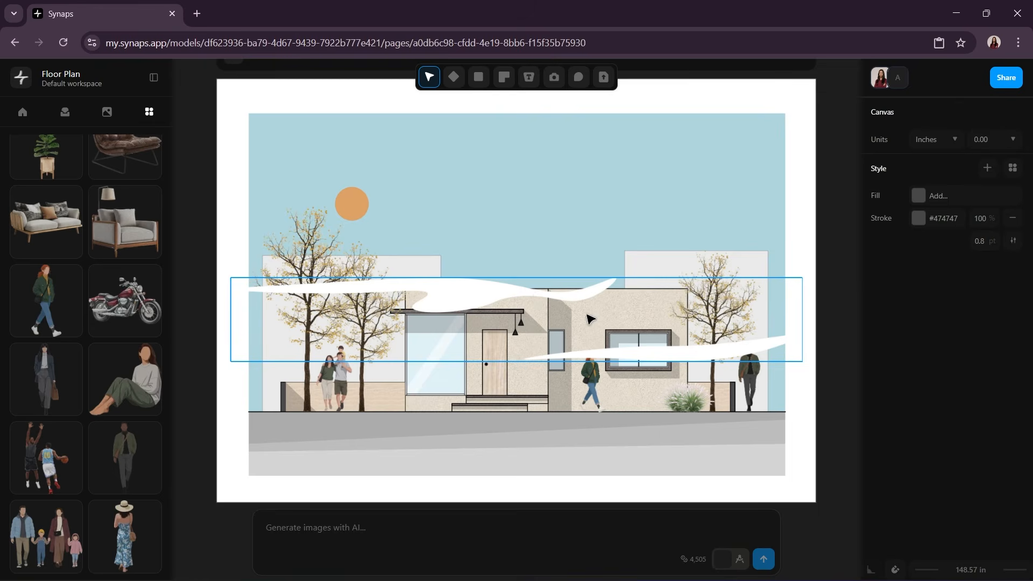
drag(798, 371, 445, 307)
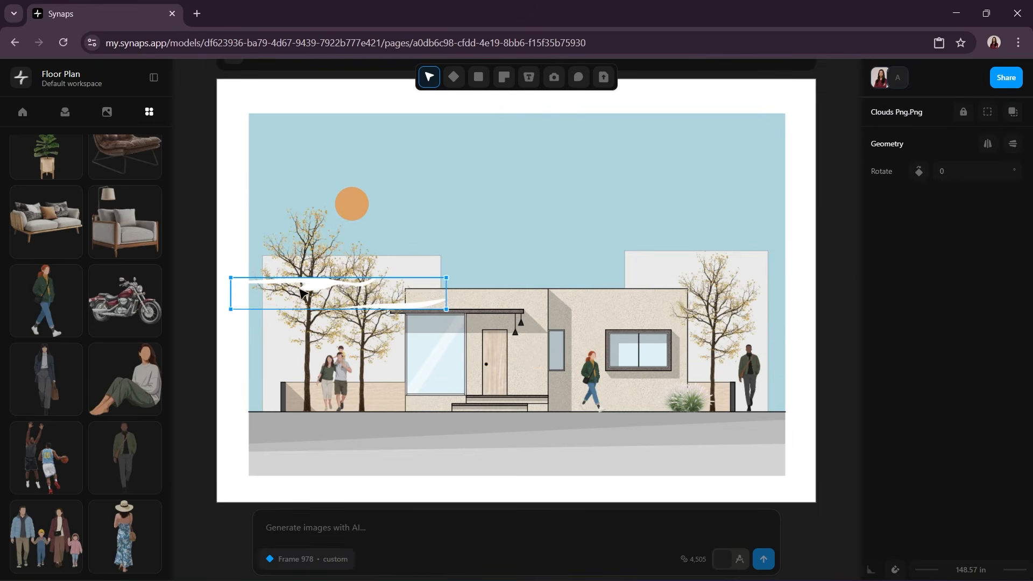
drag(291, 283, 393, 210)
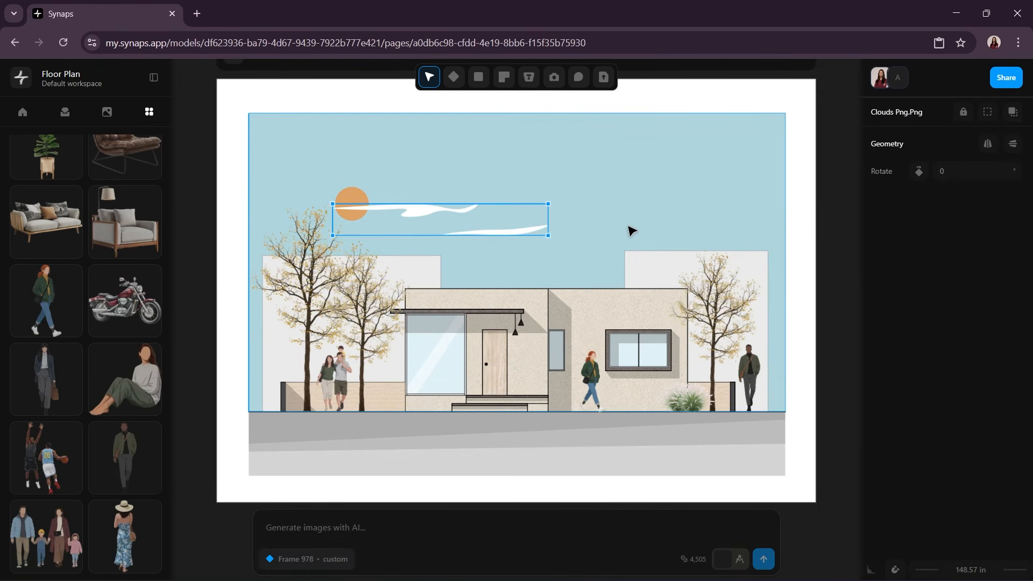
Step: Duplicate the cloud image, rotate the copy to 179.8° and place it right of the original above the house
key(ctrl+v)
drag(581, 248, 639, 204)
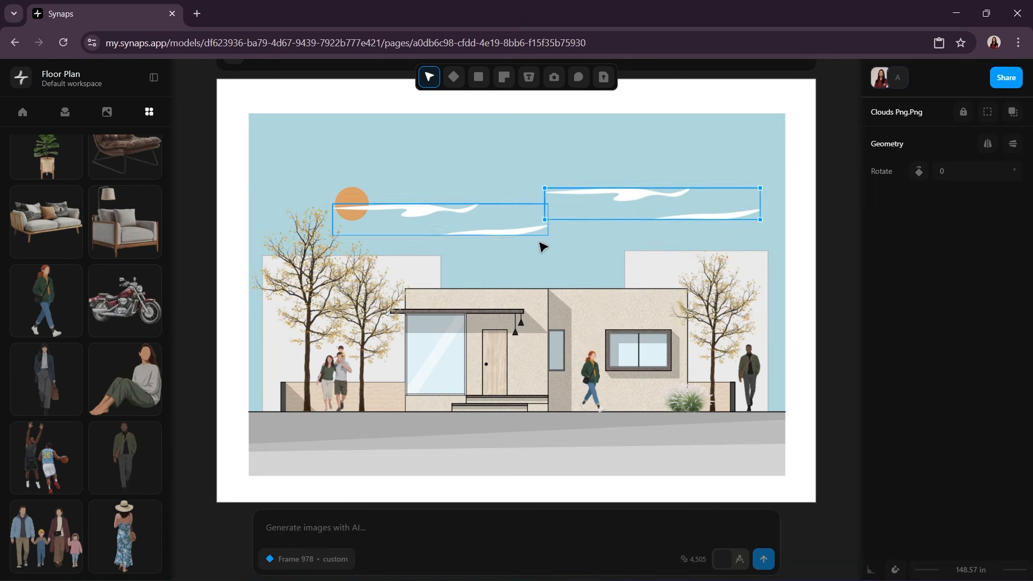
drag(541, 230, 740, 188)
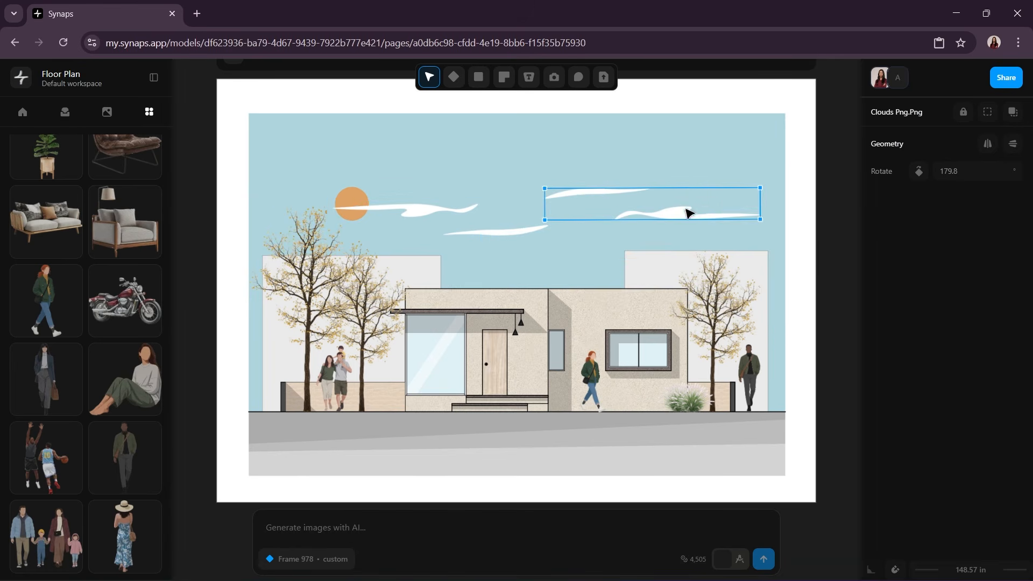
drag(689, 213, 626, 228)
key(Escape)
Step: Add the text "Front Elevation" in the upper-left part of the sky
mouse_move(529, 77)
click(553, 104)
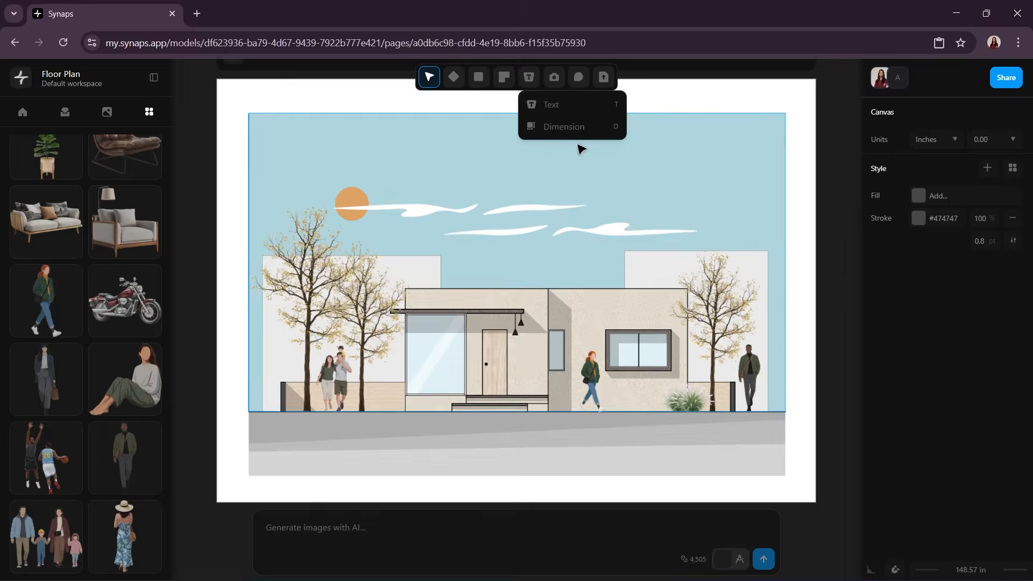
click(289, 146)
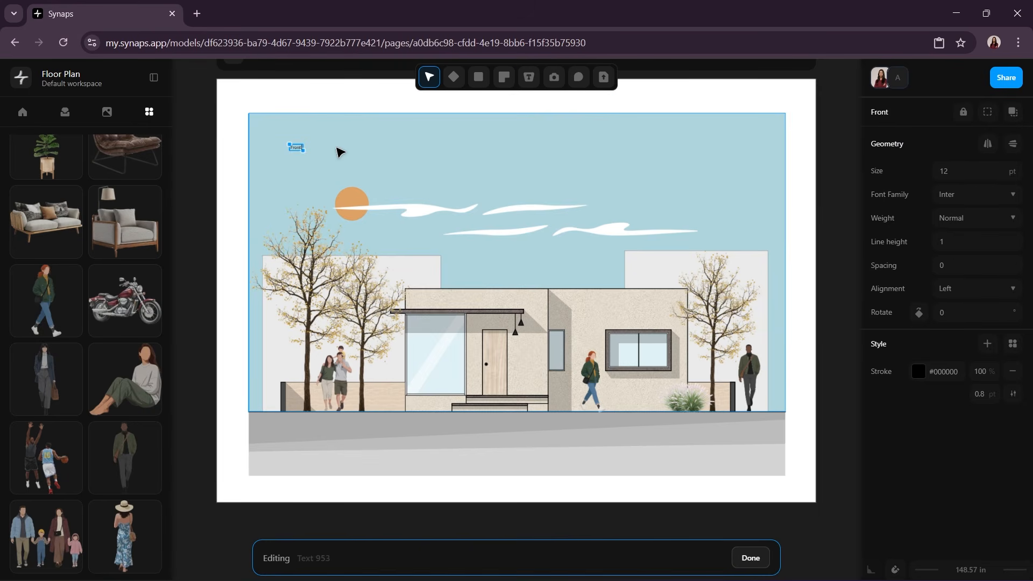
text(Front Elevation)
Step: Enlarge the "Front Elevation" title and make it bold
double_click(316, 148)
scroll(317, 151, up, 1)
ctrl+scroll(318, 214, up, 4)
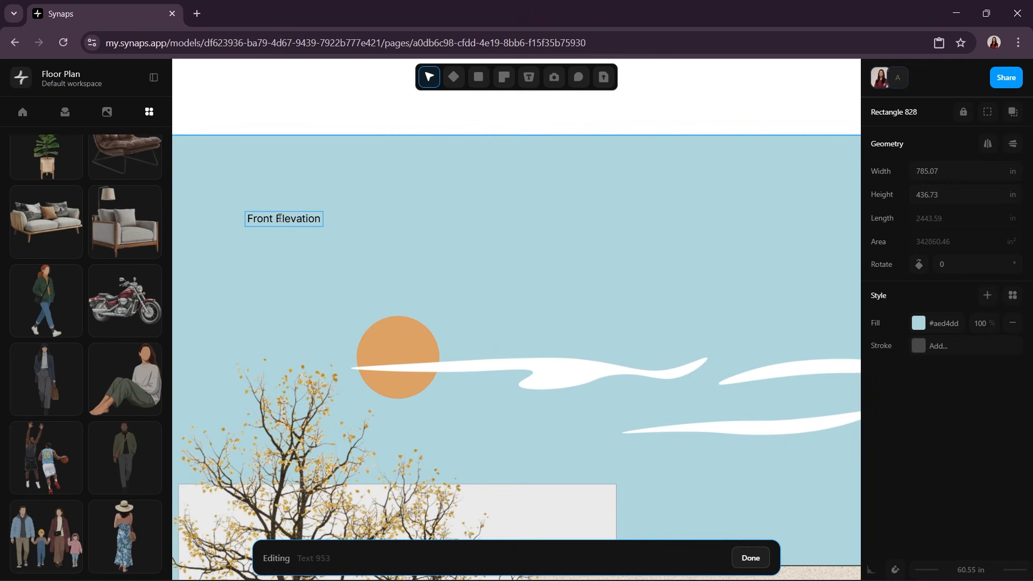
click(264, 223)
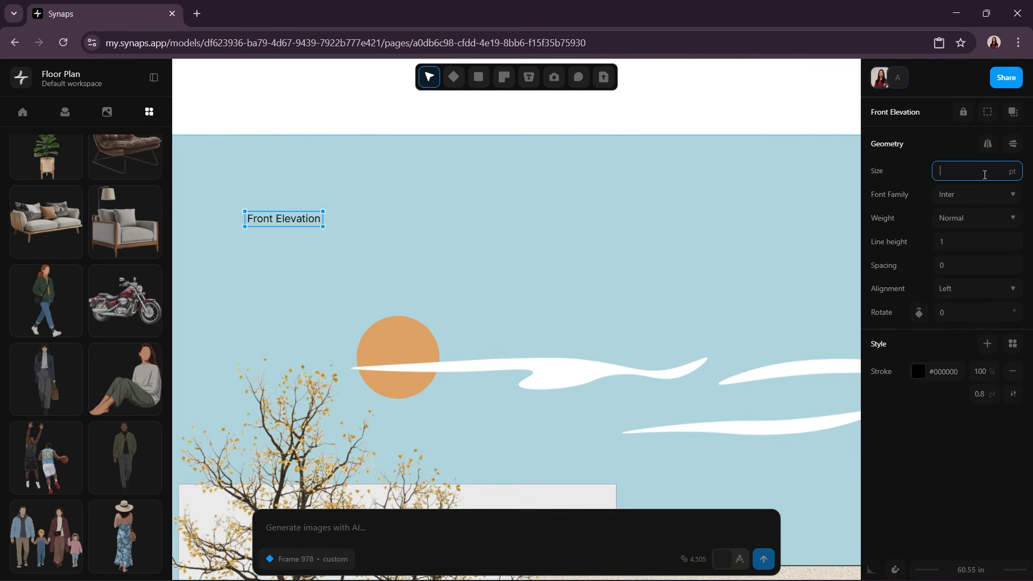
click(961, 268)
click(495, 283)
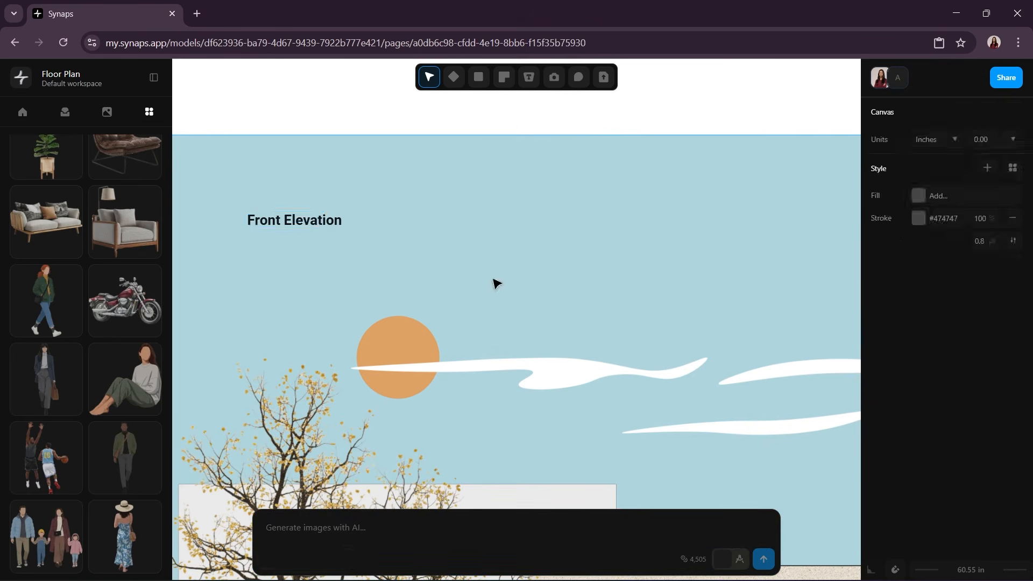
Step: Dimension the house's left edge from ground to the large window's base and from there to the roof, deleting the stray slanted dimension
scroll(494, 282, down, 2)
middle_drag(495, 283, 420, 223)
scroll(434, 352, up, 2)
middle_drag(595, 339, 403, 338)
scroll(403, 337, down, 2)
click(529, 77)
click(559, 127)
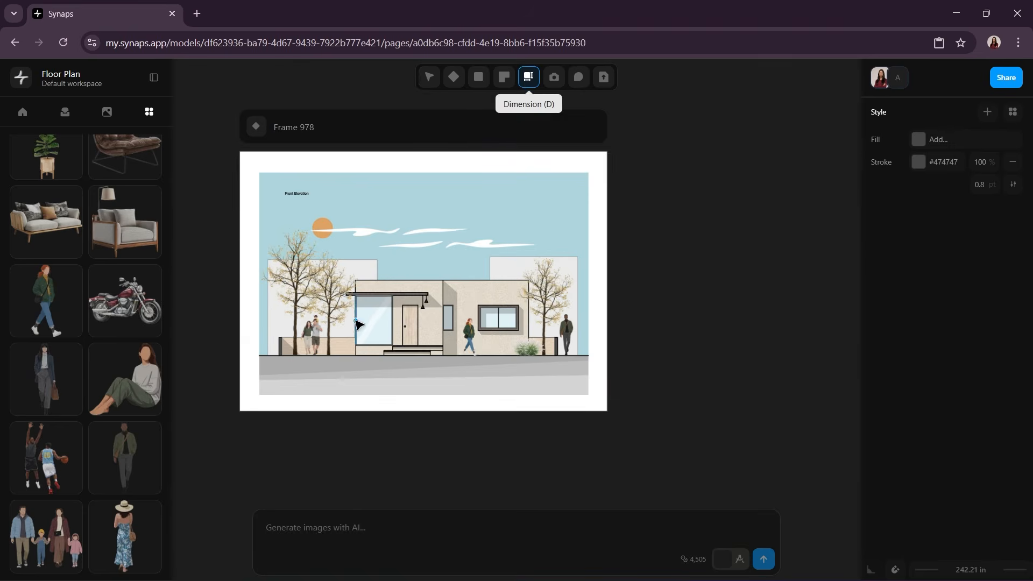
scroll(352, 323, up, 2)
click(366, 153)
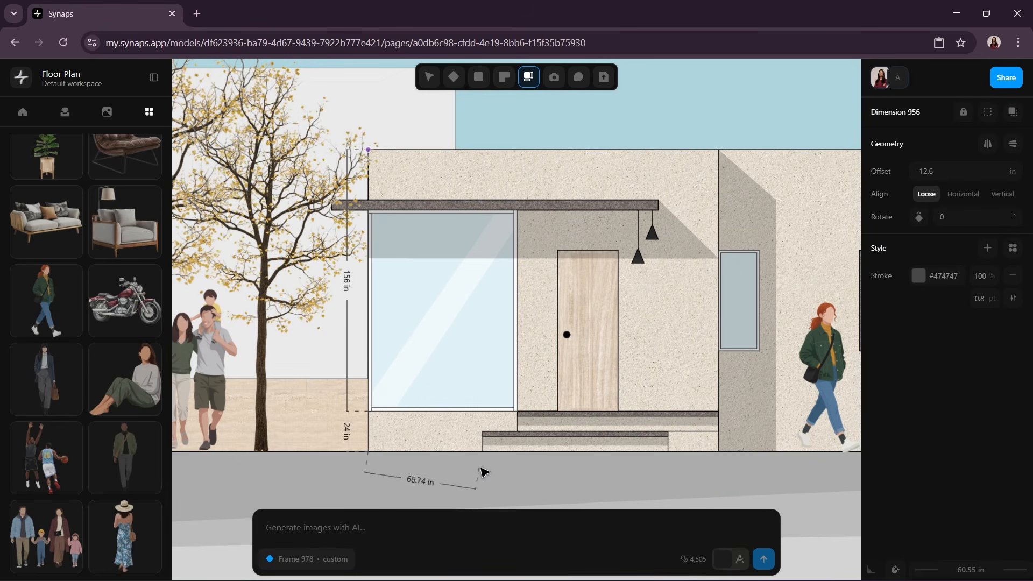
key(Delete)
Step: Dimension the front door's height along its left edge
middle_drag(493, 472, 479, 457)
key(d)
key(Escape)
scroll(587, 422, down, 2)
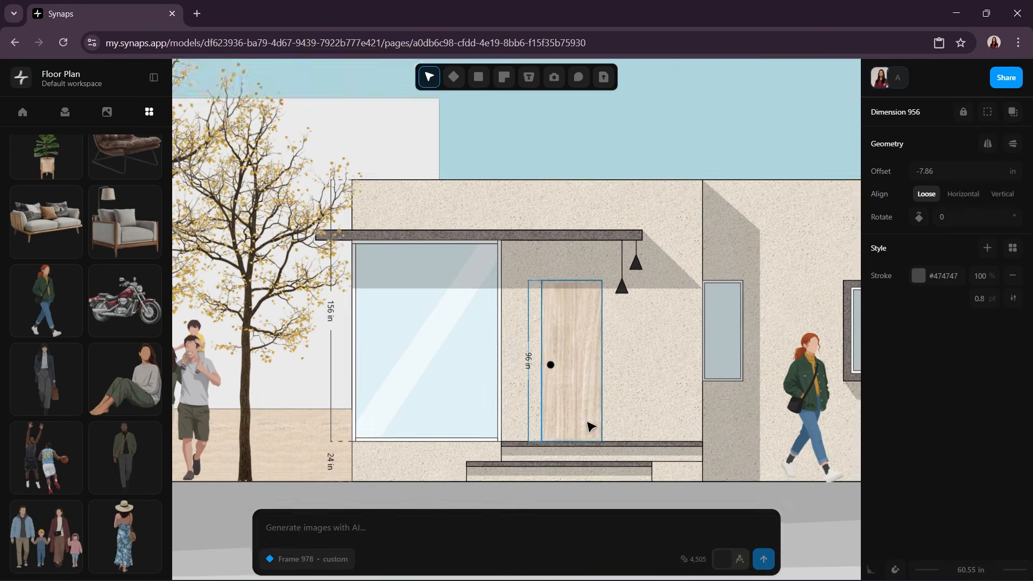